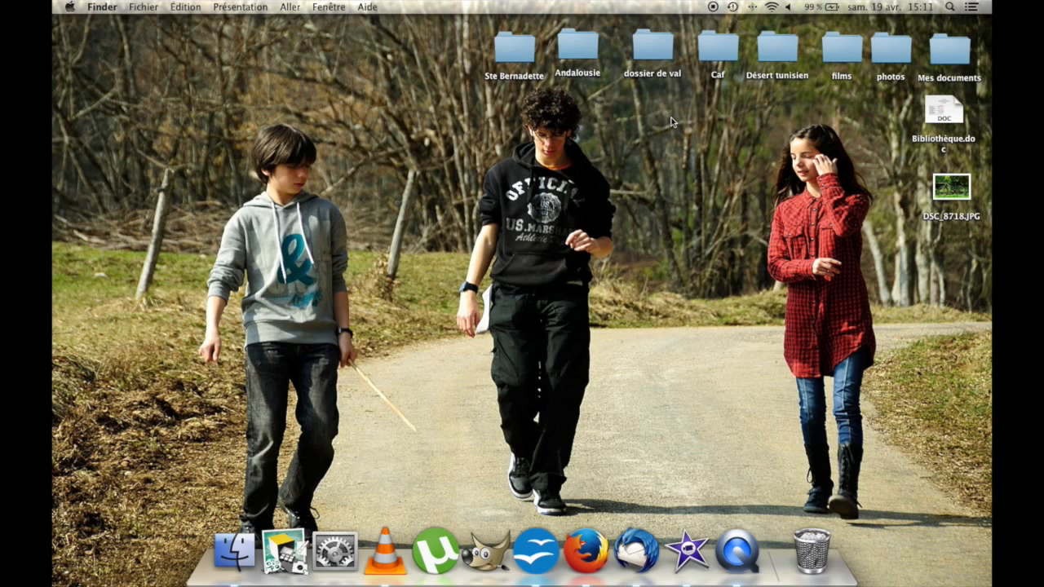
Open persoTUTO.blend from dossier de val > Blender > TUTO part1 and switch Blender to full screen.
click(664, 48)
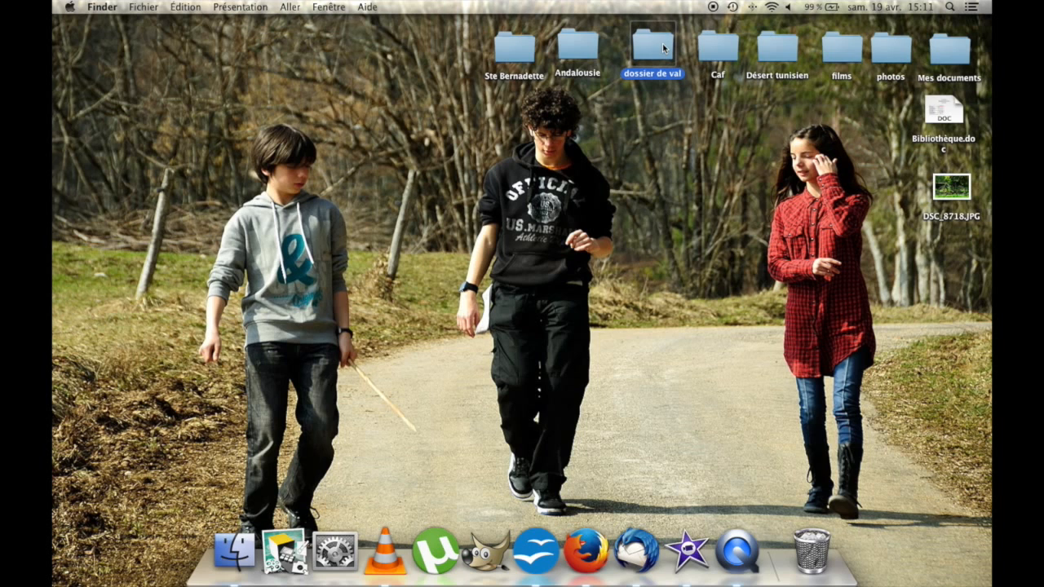
double_click(654, 47)
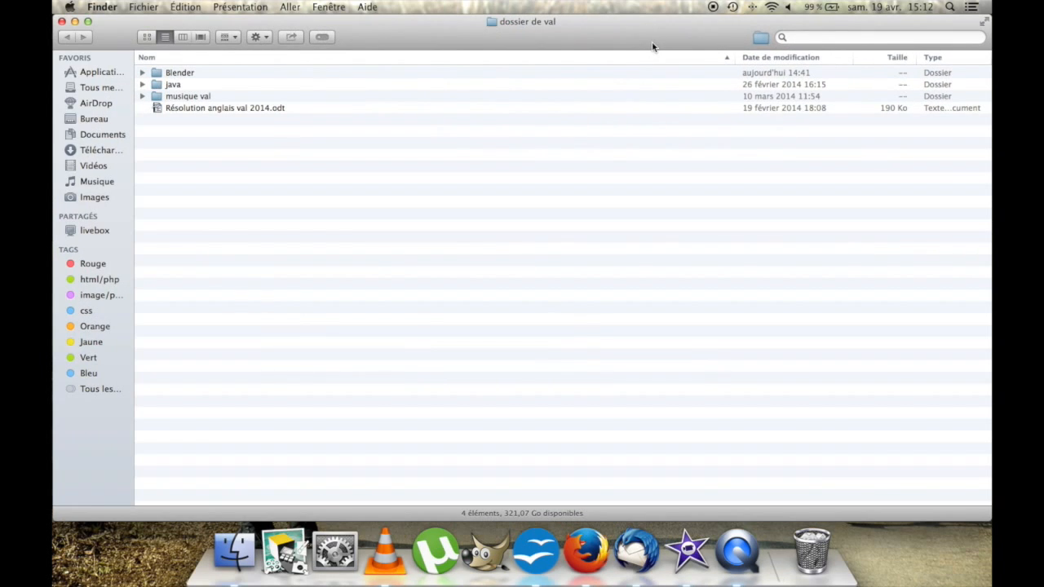
double_click(231, 73)
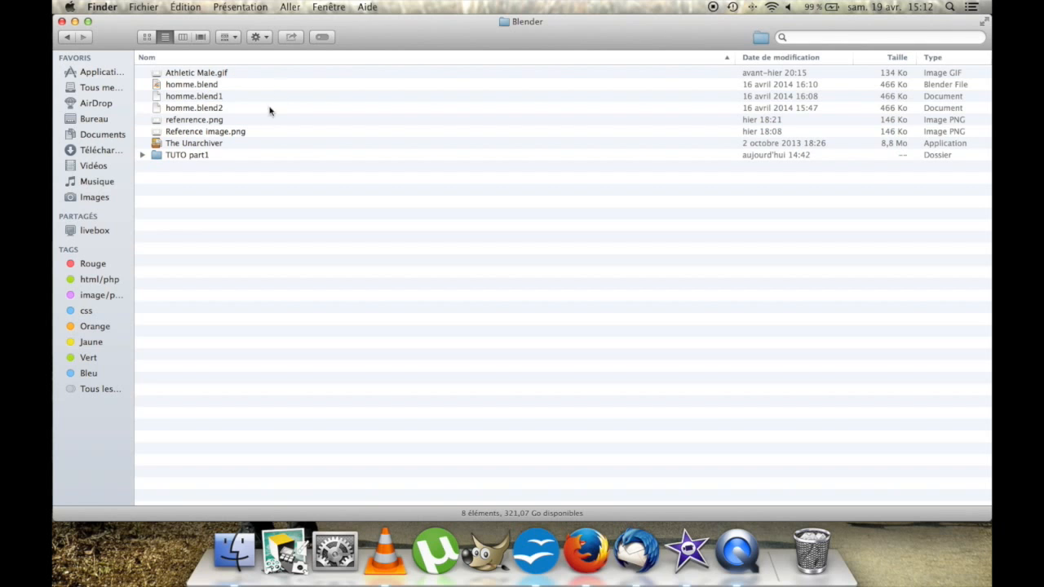
double_click(225, 158)
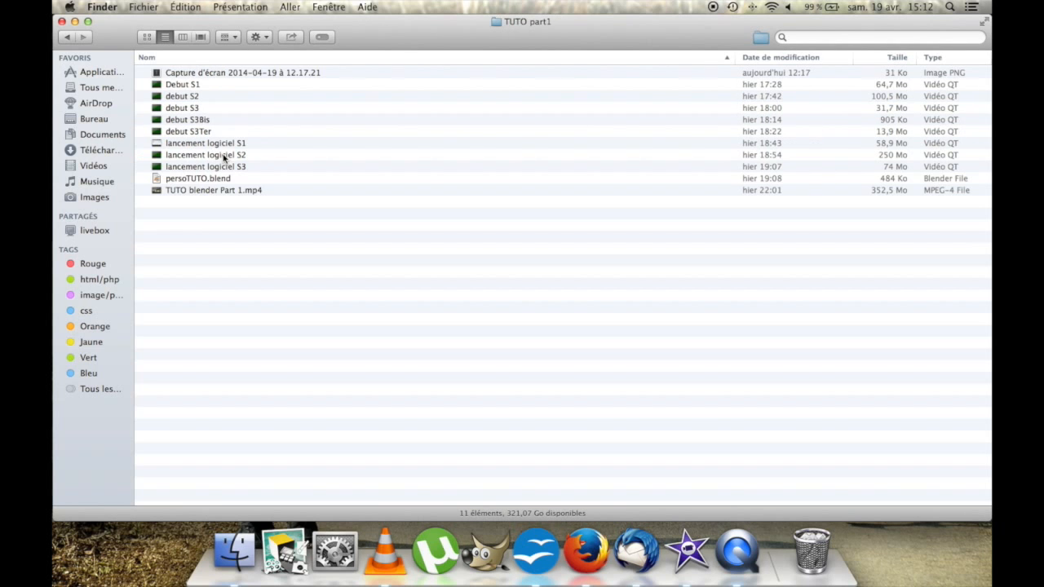
click(222, 179)
double_click(222, 179)
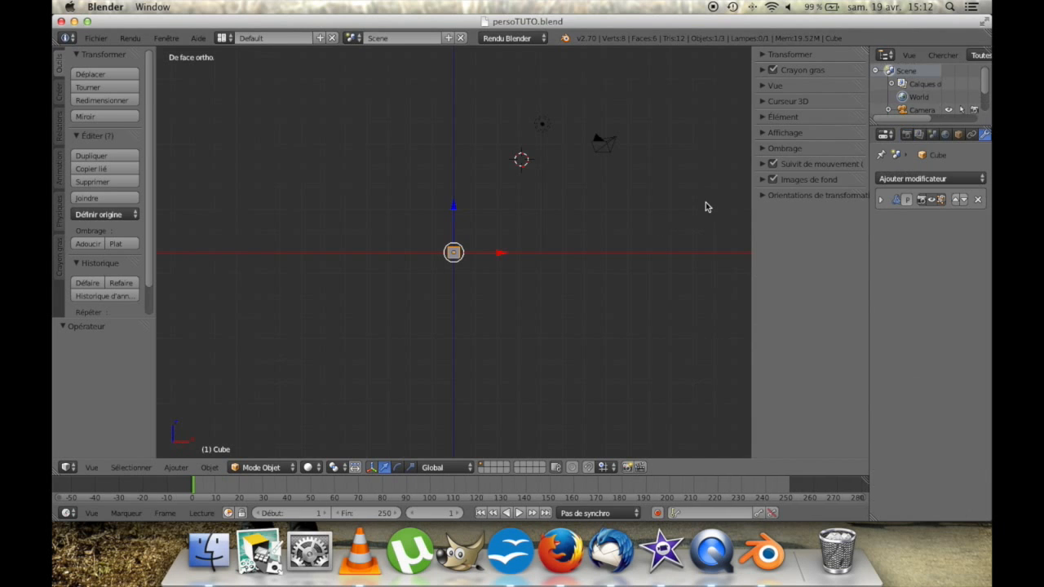
click(984, 23)
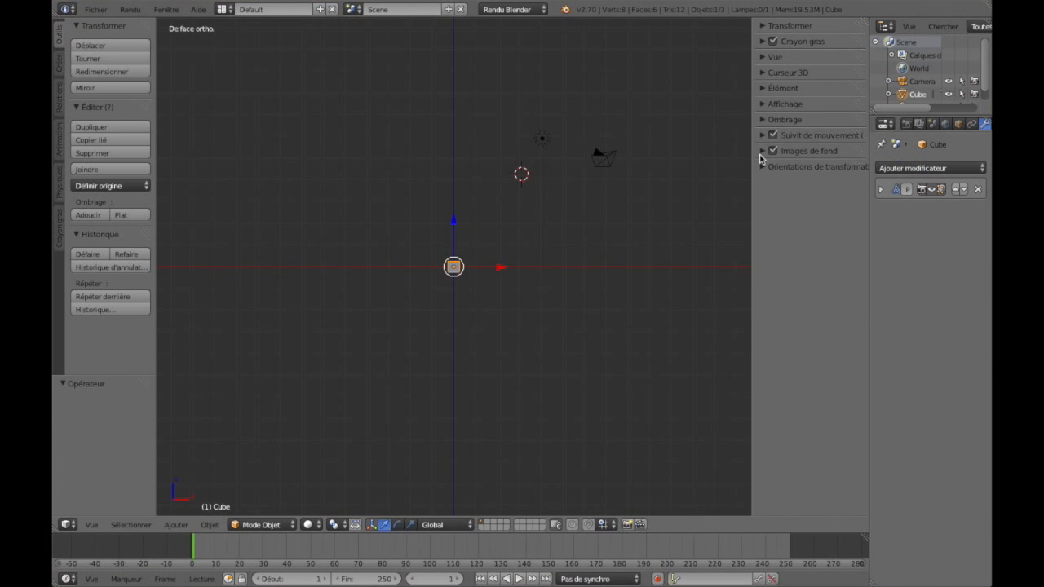
Relink the front-view background image to Reference image.png in the Blender folder and collapse its settings.
click(762, 152)
click(782, 194)
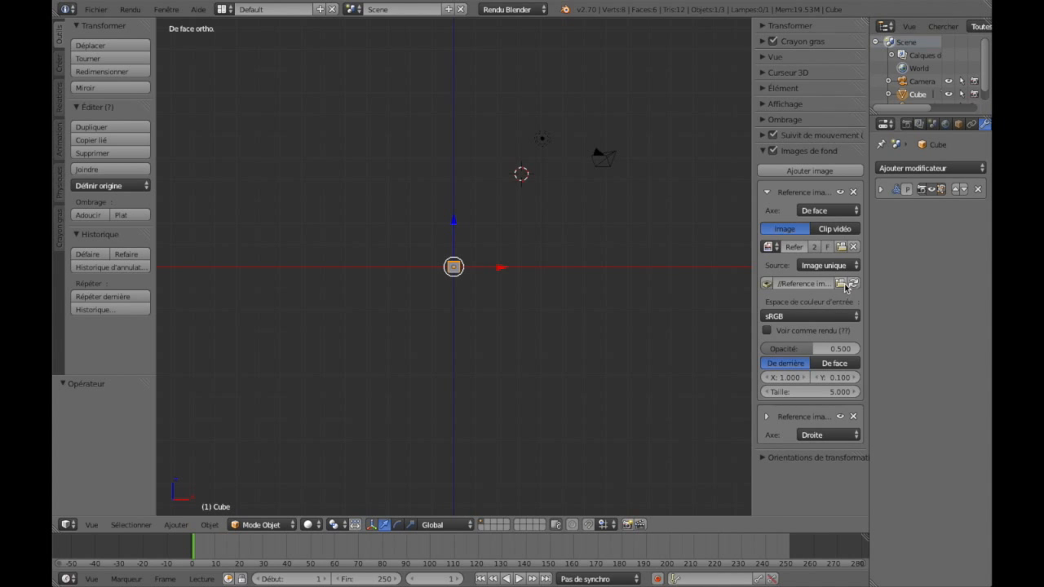
click(819, 284)
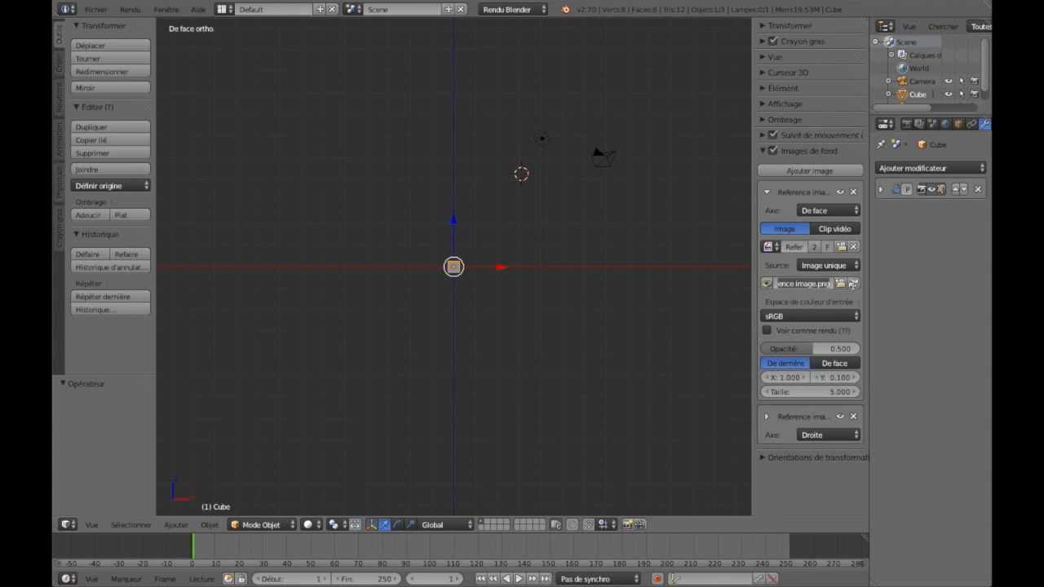
click(841, 283)
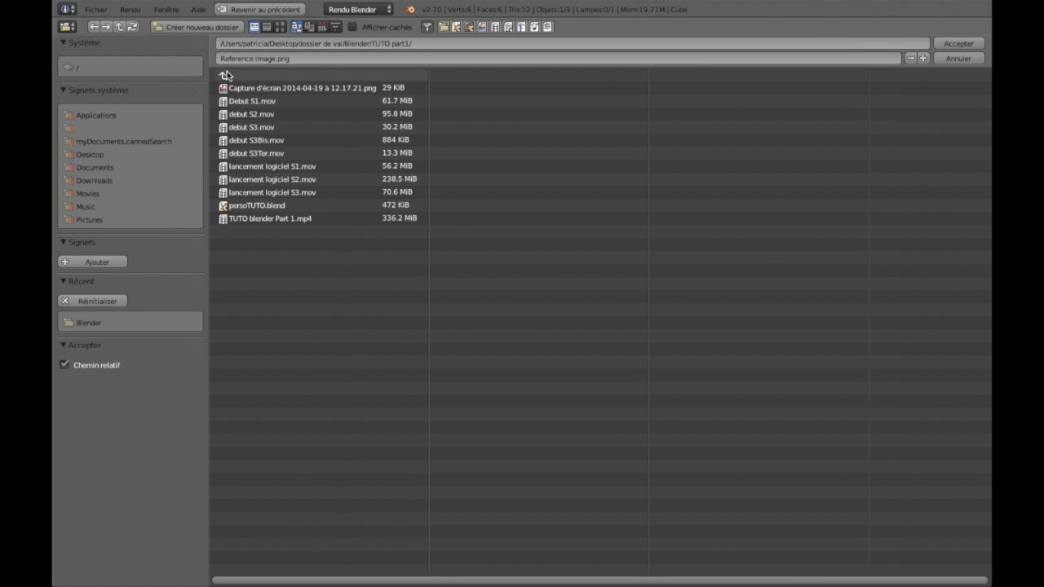
click(250, 76)
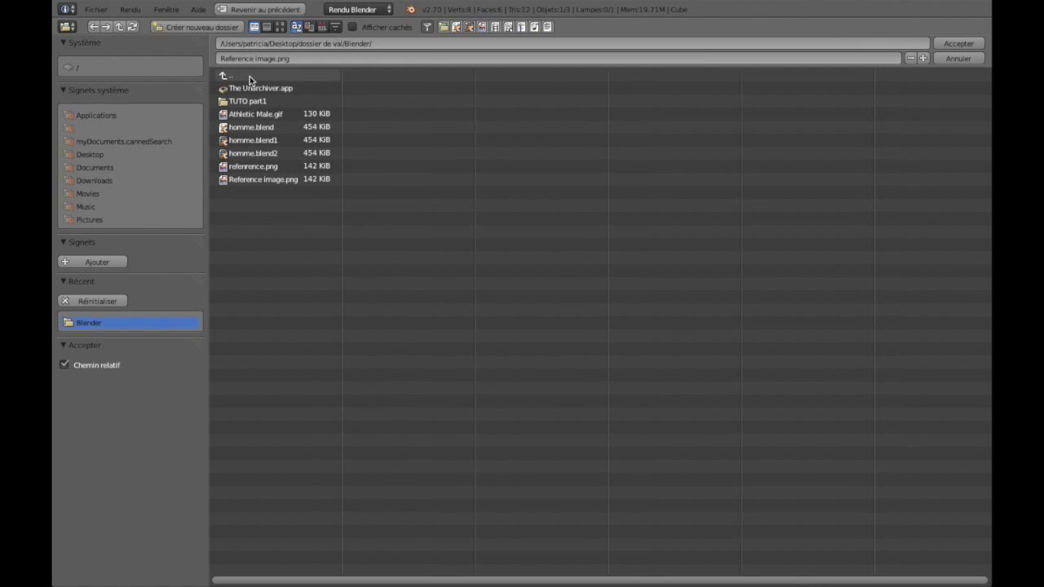
double_click(279, 178)
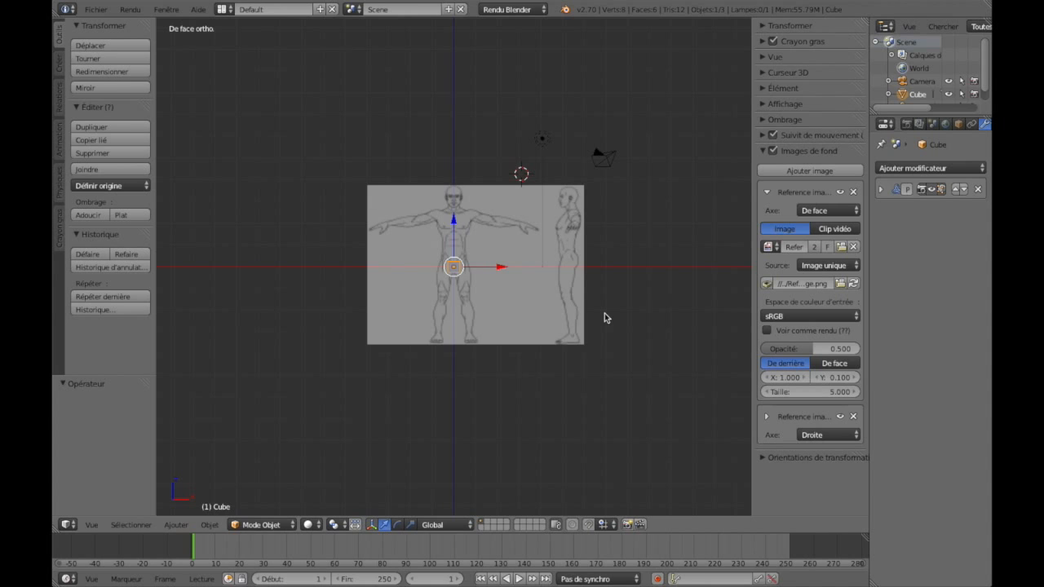
click(766, 192)
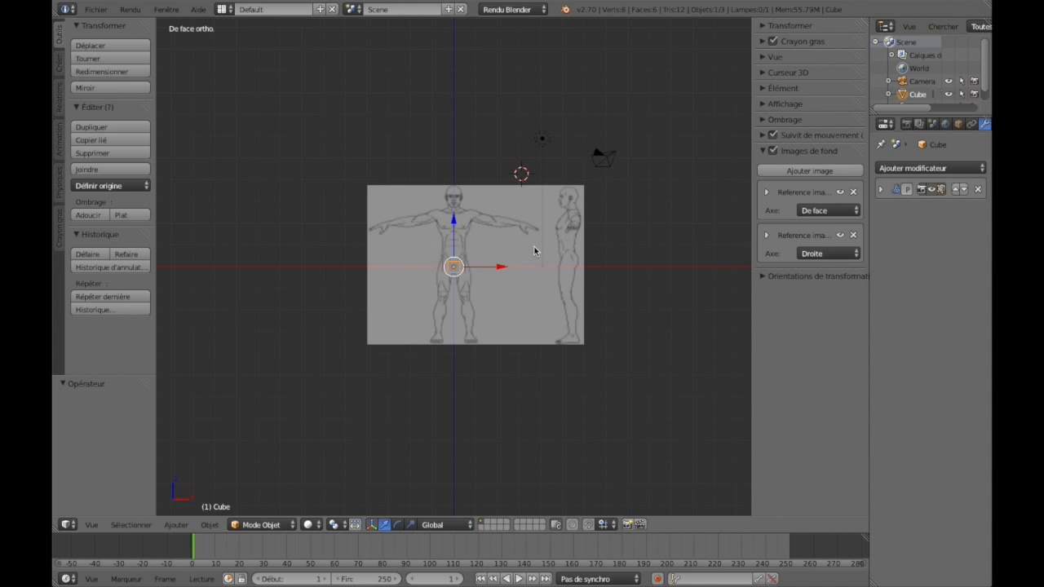
Enlarge the reference figure in the front view and enter Edit Mode on the Cube object.
scroll(534, 251, up, 4)
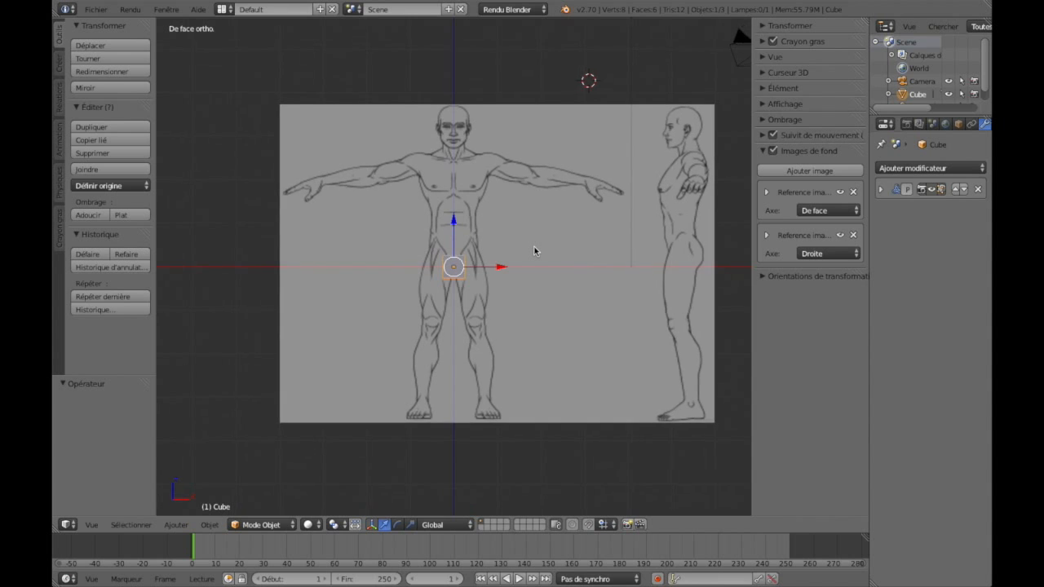
scroll(534, 250, up, 1)
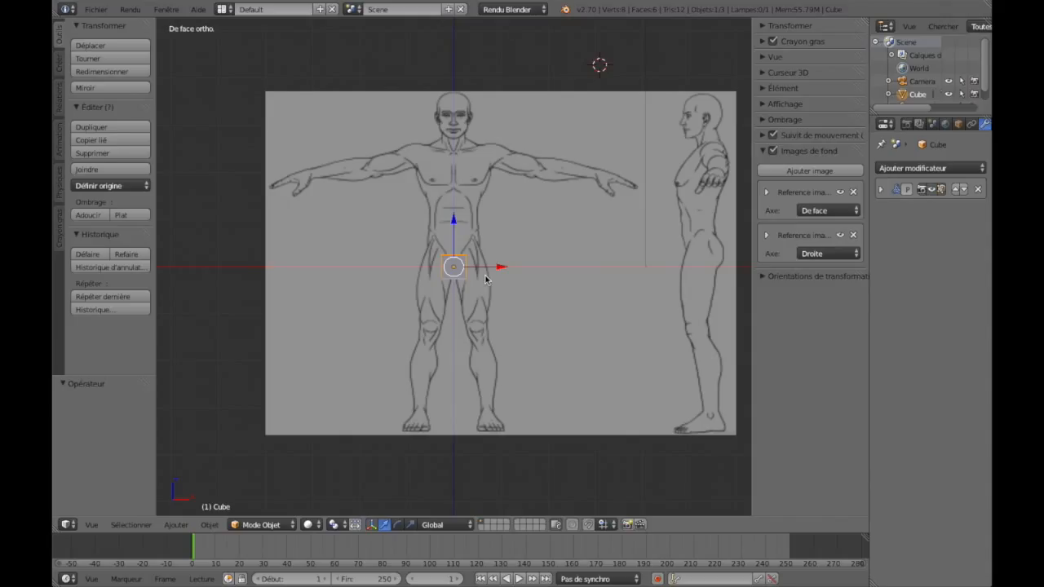
key(Tab)
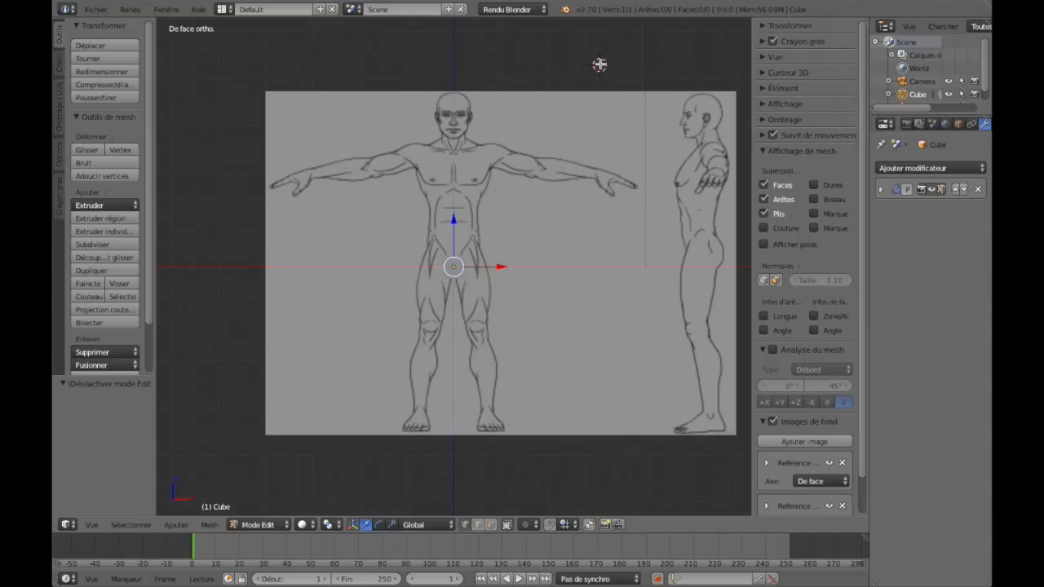
Place the 3D cursor at several spots around the reference figure and reset it to the scene origin.
click(294, 61)
click(624, 275)
click(269, 196)
click(653, 43)
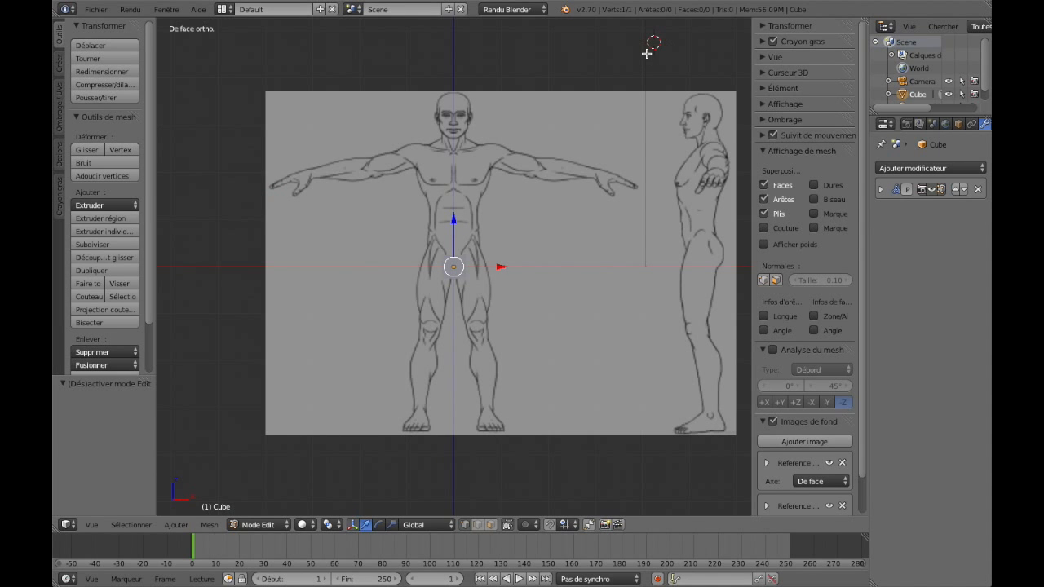
key(shift+c)
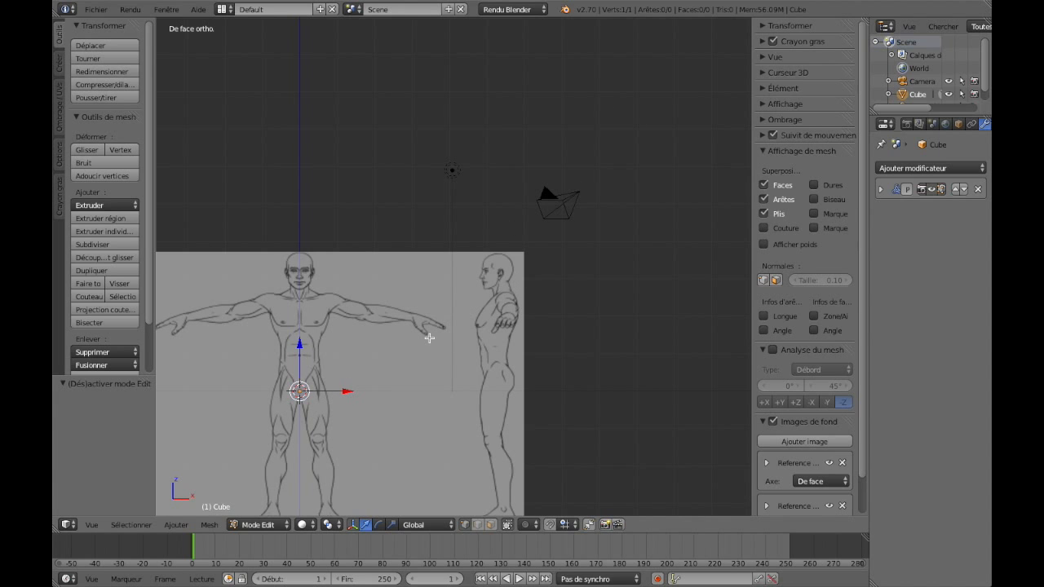
Frame the reference figure in the front orthographic view and place the 3D cursor just above the image's upper edge.
shift+scroll(433, 340, left, 5)
shift+scroll(434, 339, down, 3)
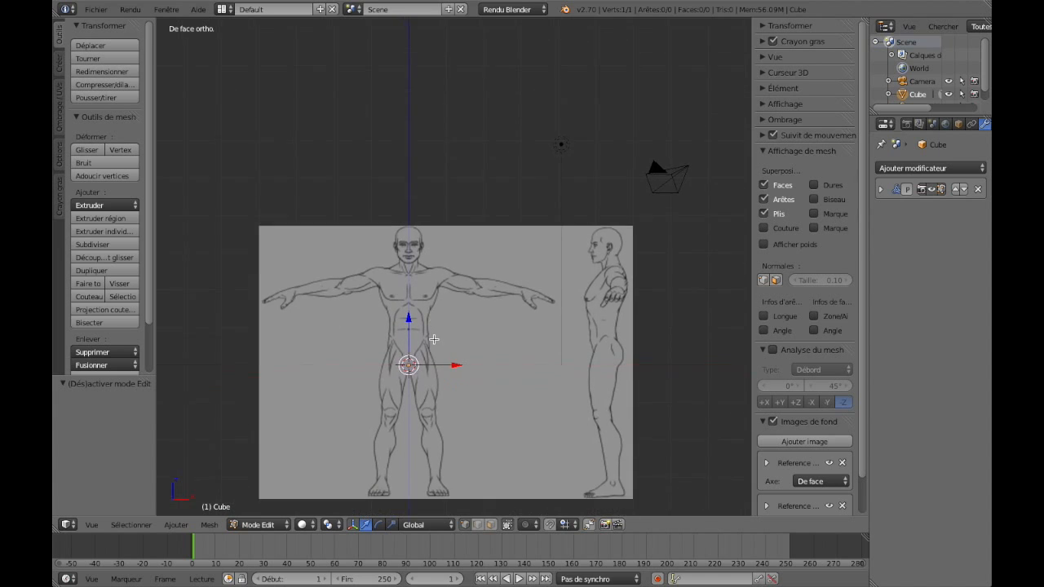
shift+scroll(434, 339, down, 3)
scroll(434, 339, up, 2)
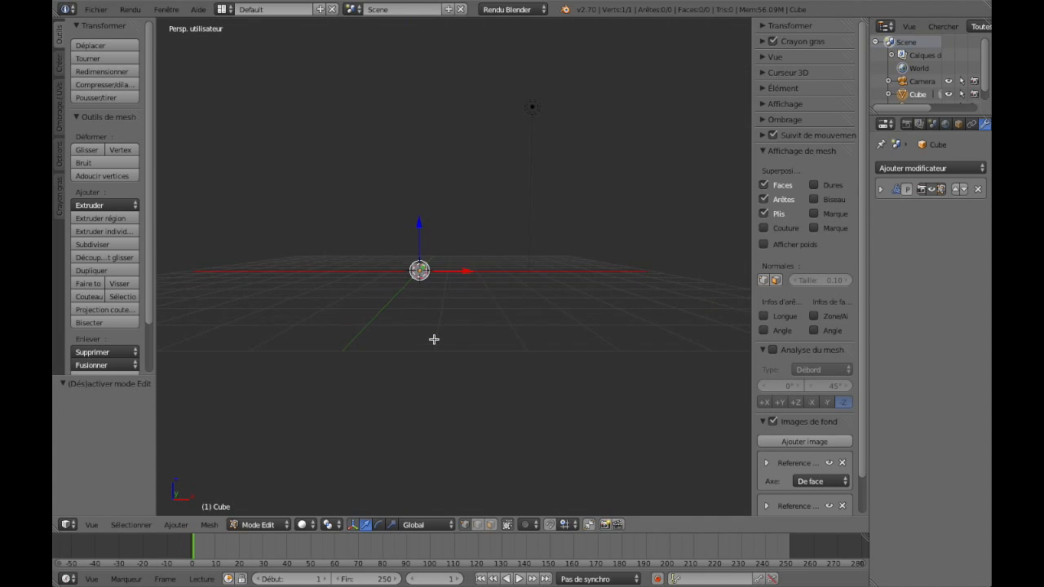
key(KP_1)
scroll(434, 339, down, 1)
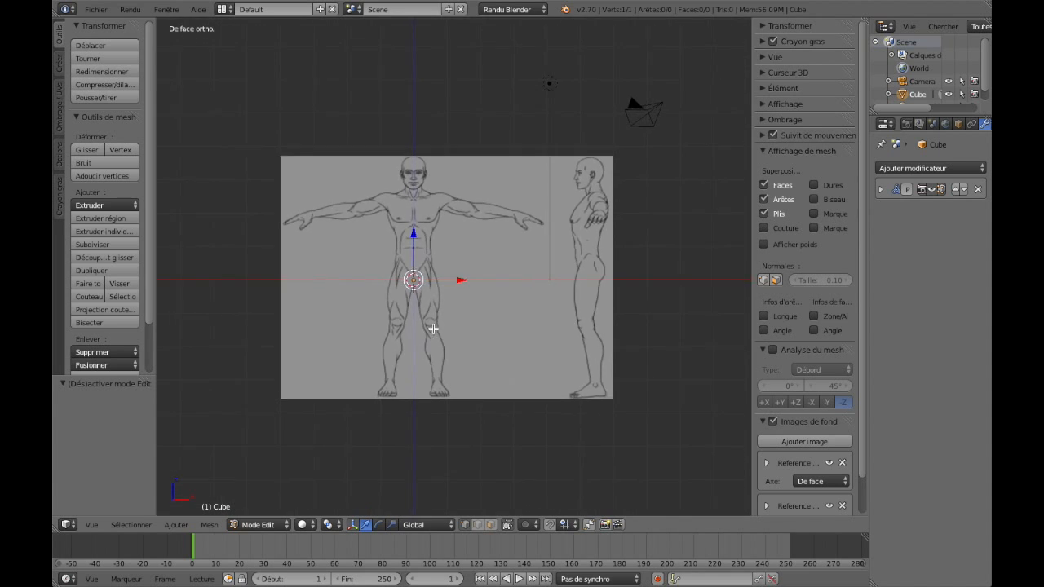
scroll(433, 328, up, 6)
scroll(432, 327, down, 2)
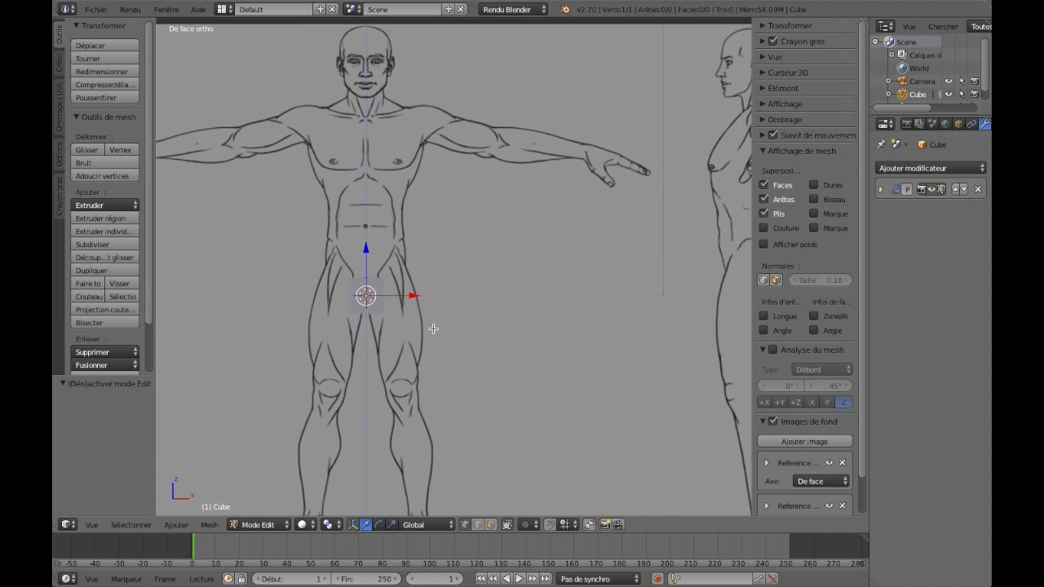
click(263, 39)
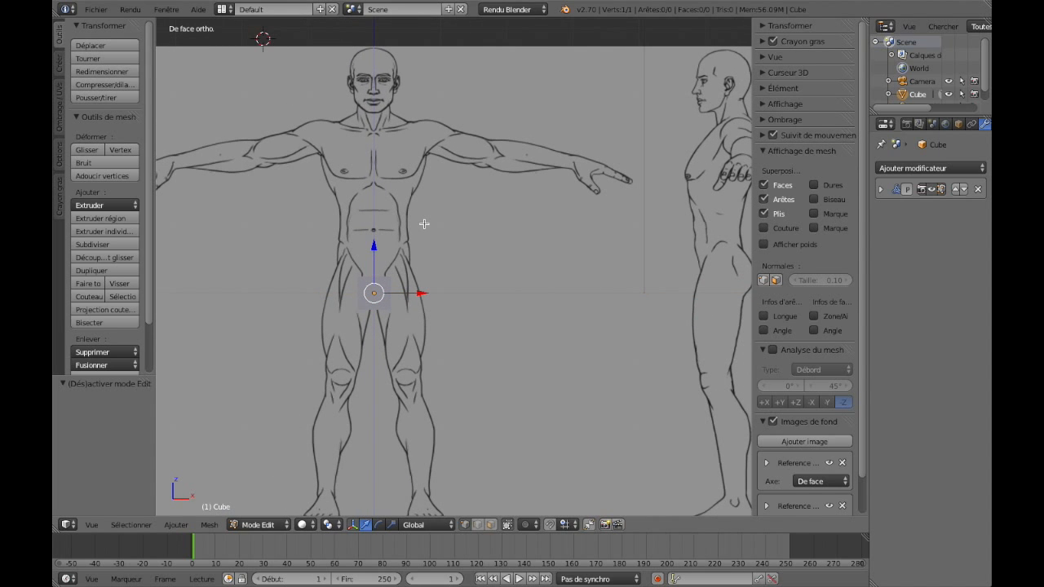
Collapse the mesh display settings and restore the front orthographic view of the reference figure.
scroll(424, 224, down, 2)
middle_drag(424, 223, 448, 283)
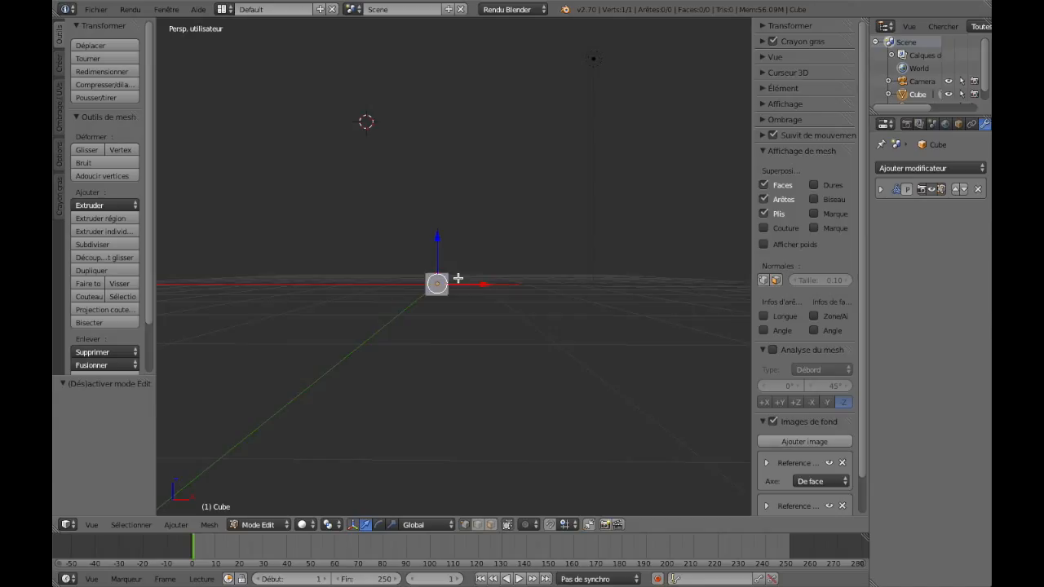
key(KP_1)
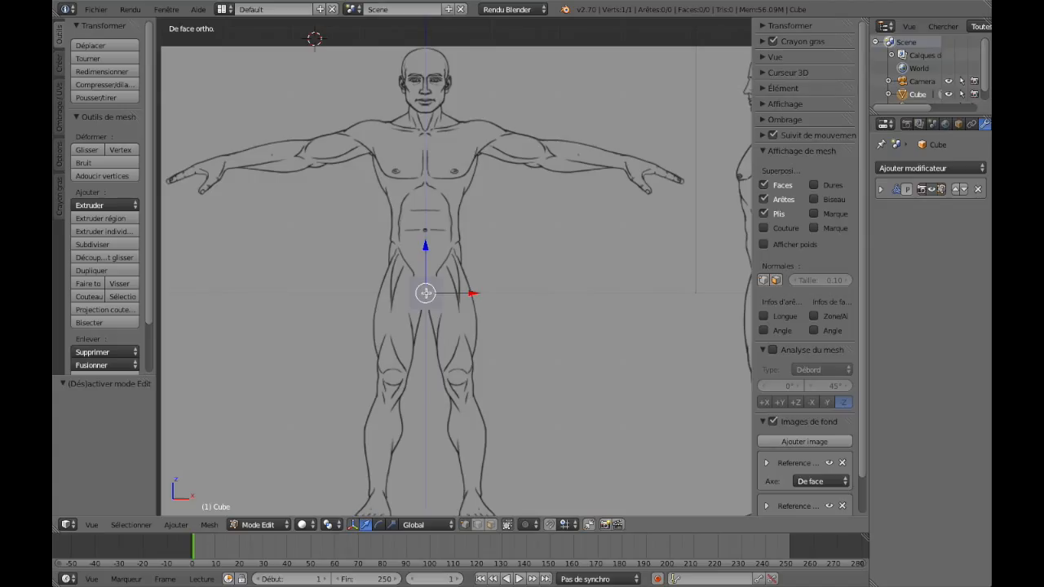
middle_drag(585, 237, 590, 239)
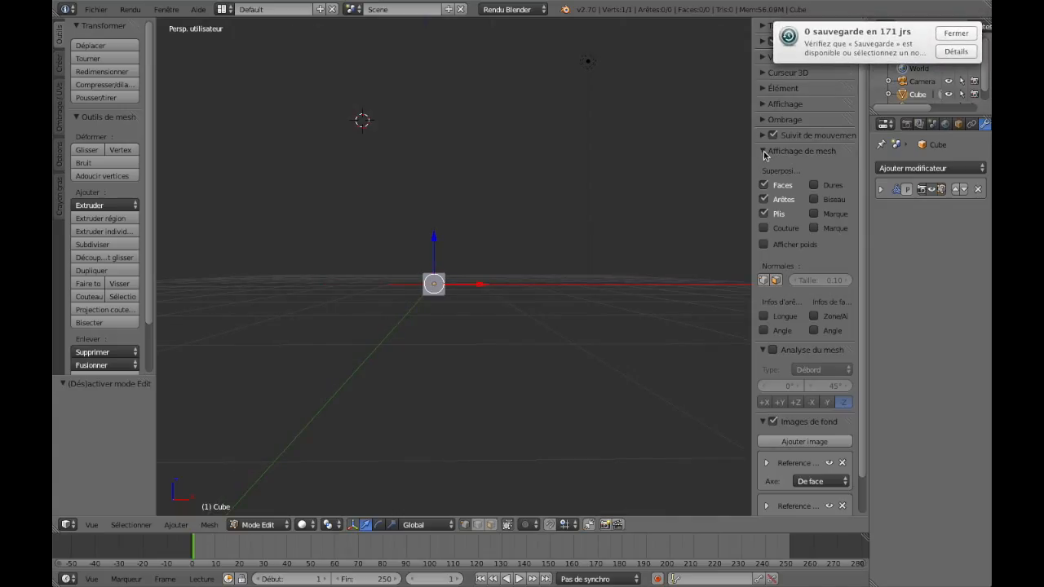
click(764, 152)
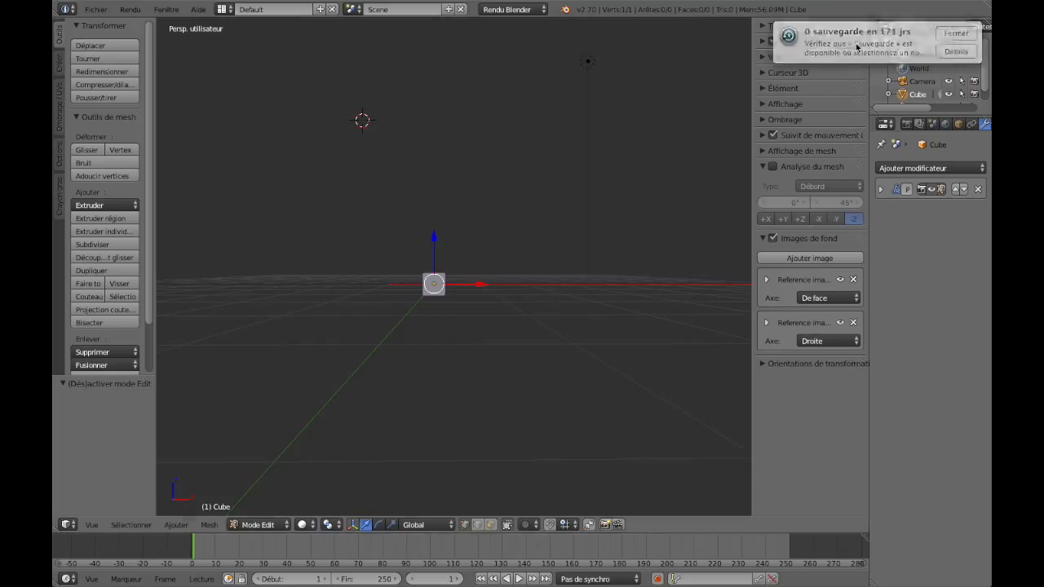
key(KP_1)
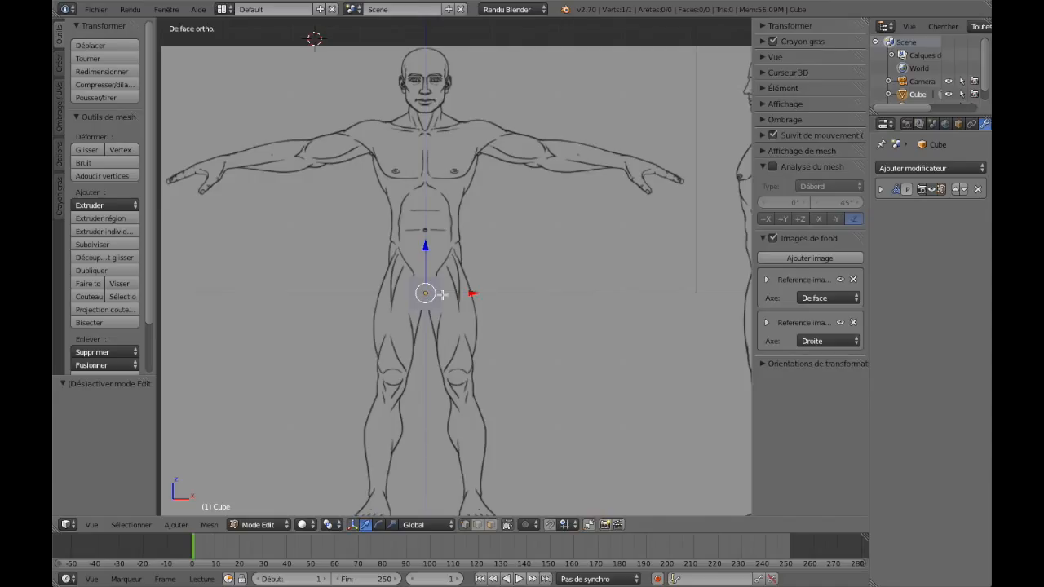
Select the pelvis vertex and extrude it 1.675 along the Z axis up to the chest.
key(a)
key(a)
key(a)
key(a)
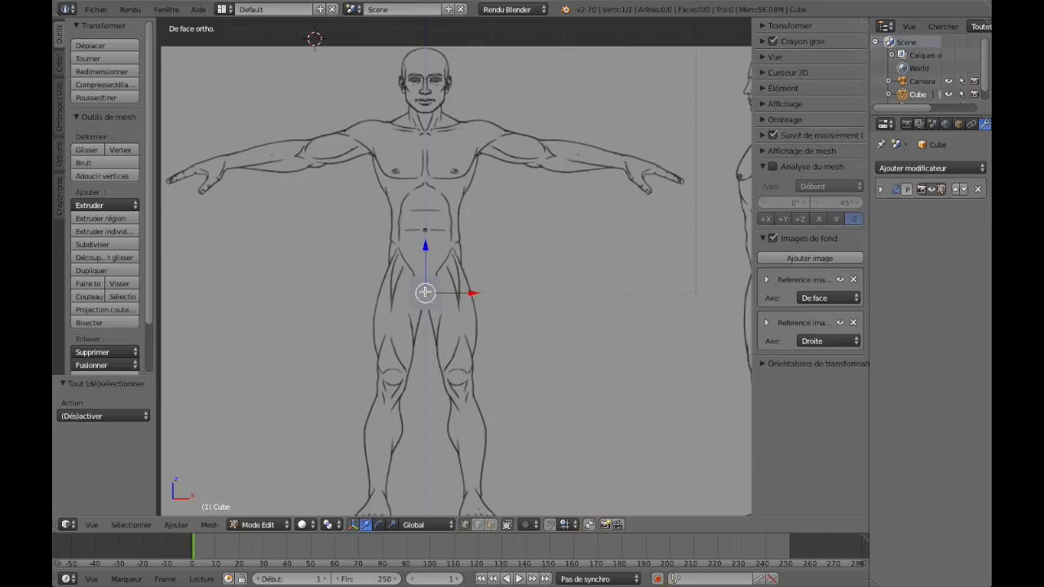
key(e)
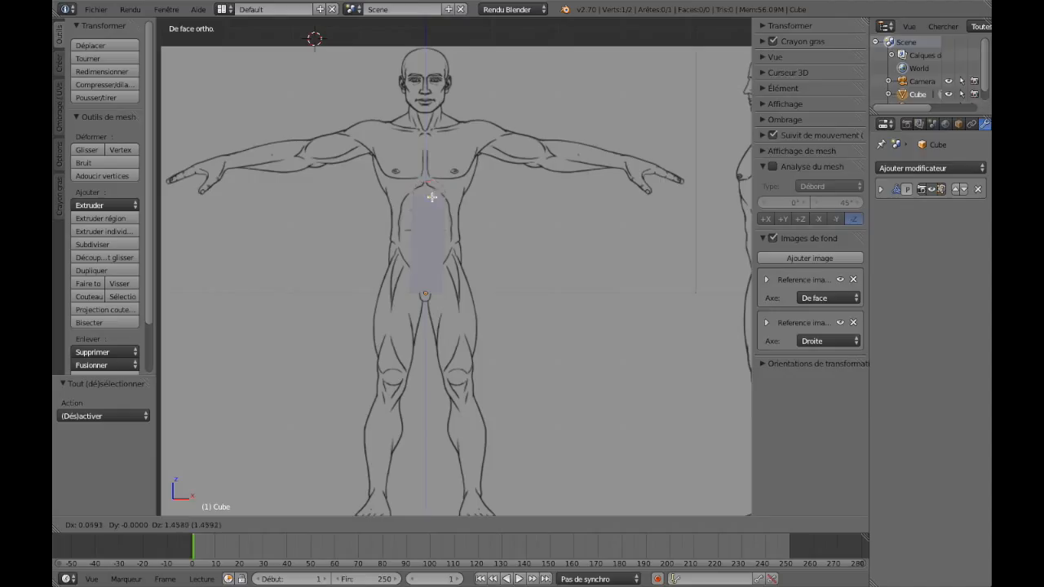
key(z)
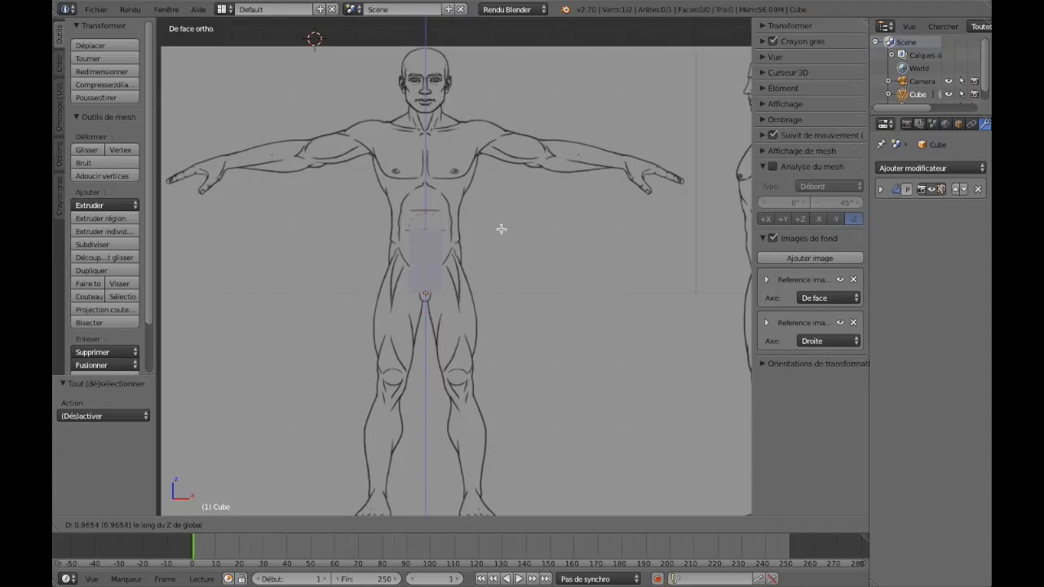
click(516, 182)
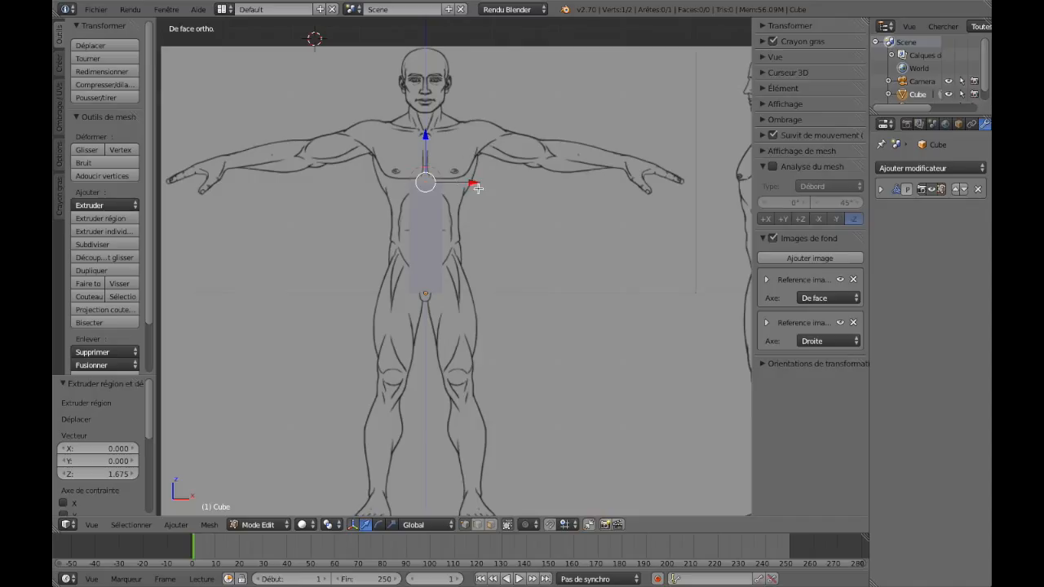
Extrude the chest vertex 0.729 along Z to the collarbone and a further 0.315 to the neck.
key(e)
key(z)
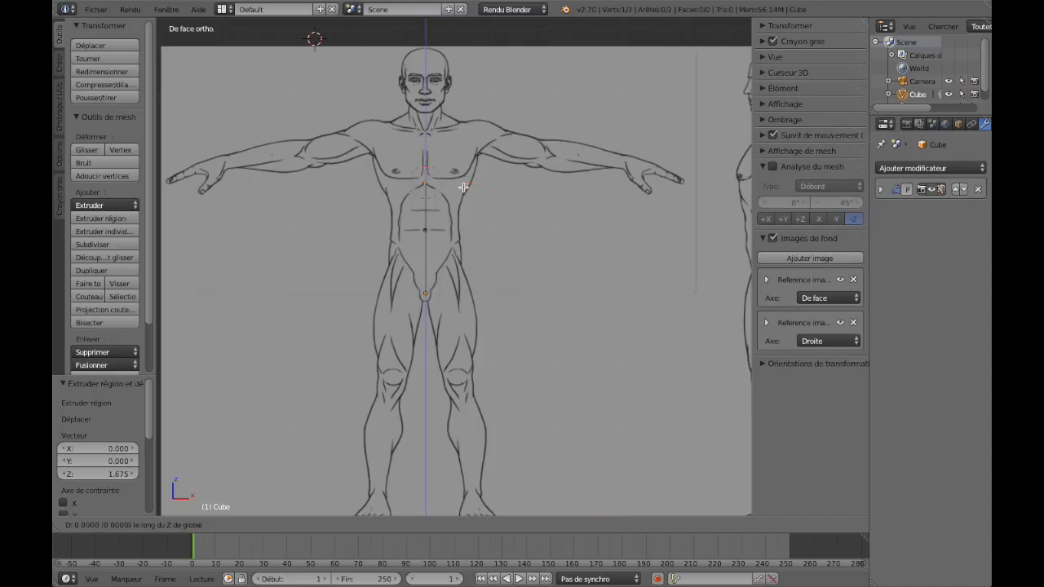
click(476, 139)
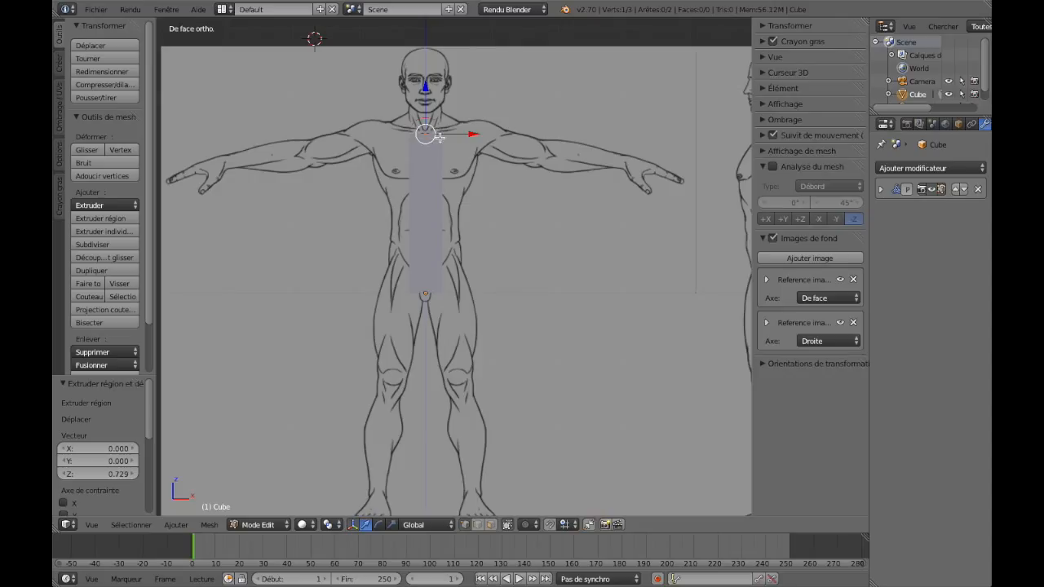
key(e)
key(z)
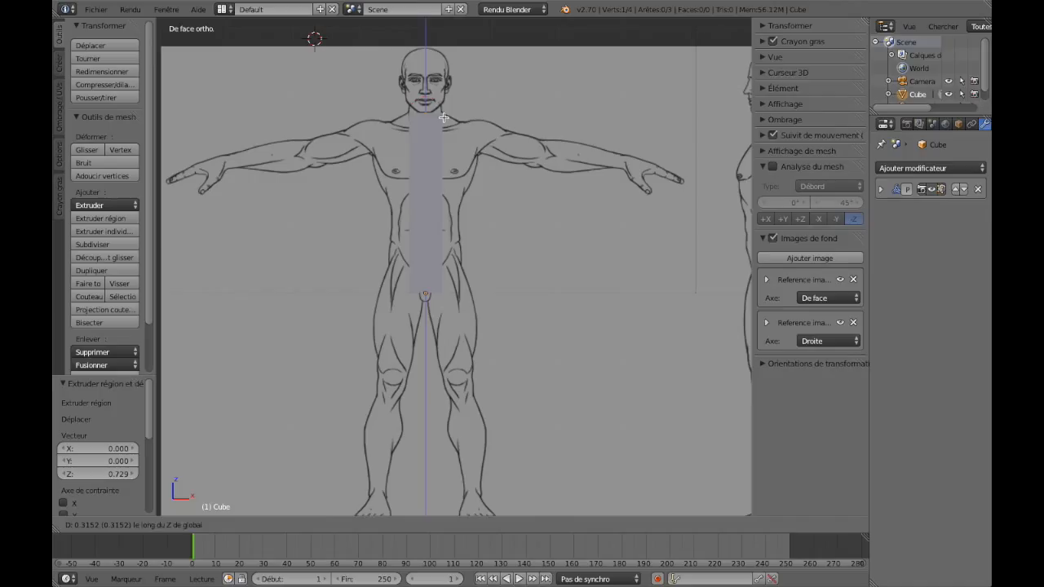
click(443, 118)
Extrude the neck vertex 0.877 along Z to the top of the head and switch the view to wireframe shading.
key(e)
key(z)
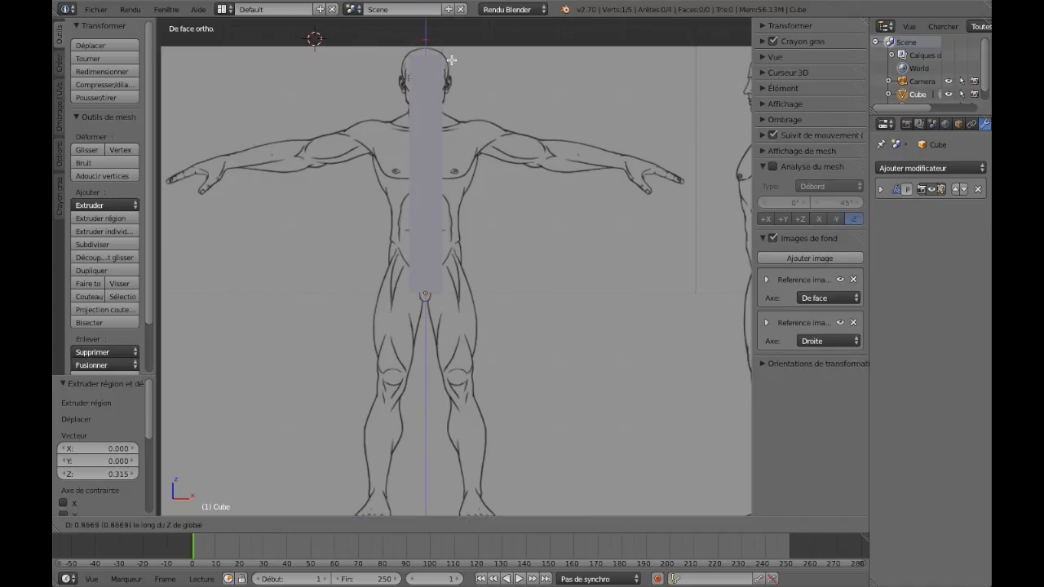
click(451, 58)
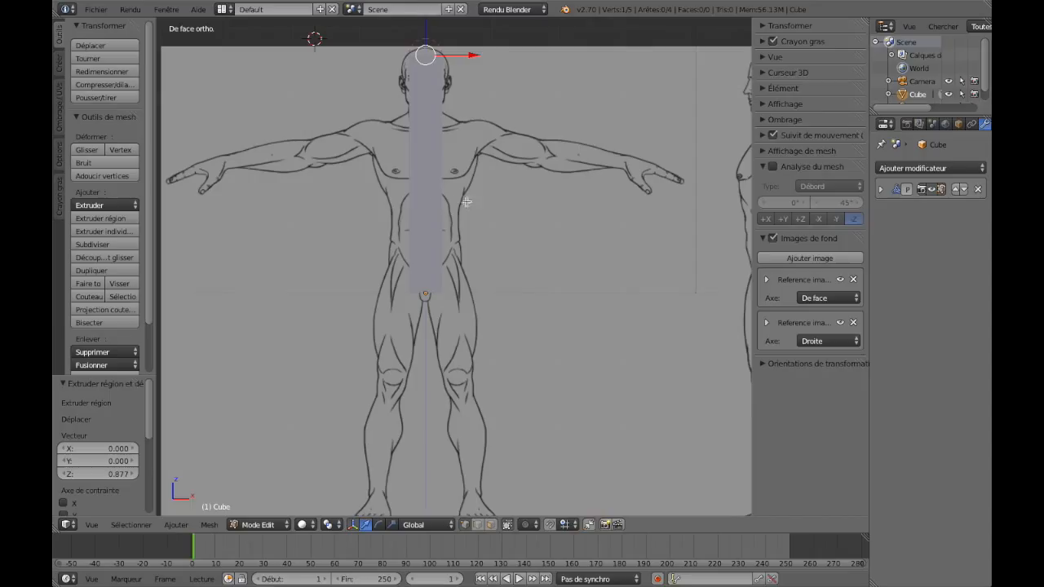
key(z)
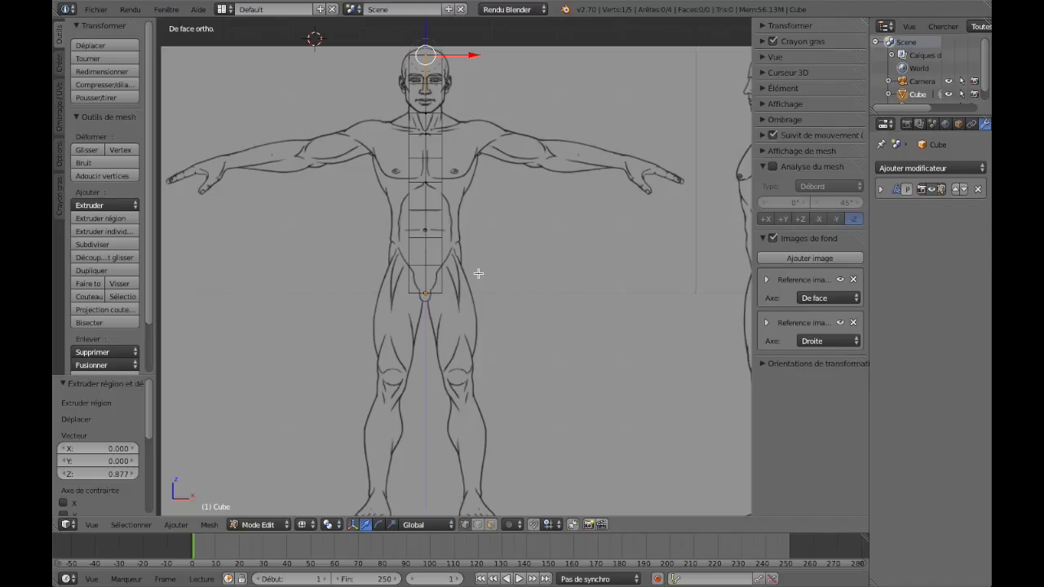
Select the collarbone vertex and lower it along Z by 0.473 to the middle of the chest.
right_click(426, 132)
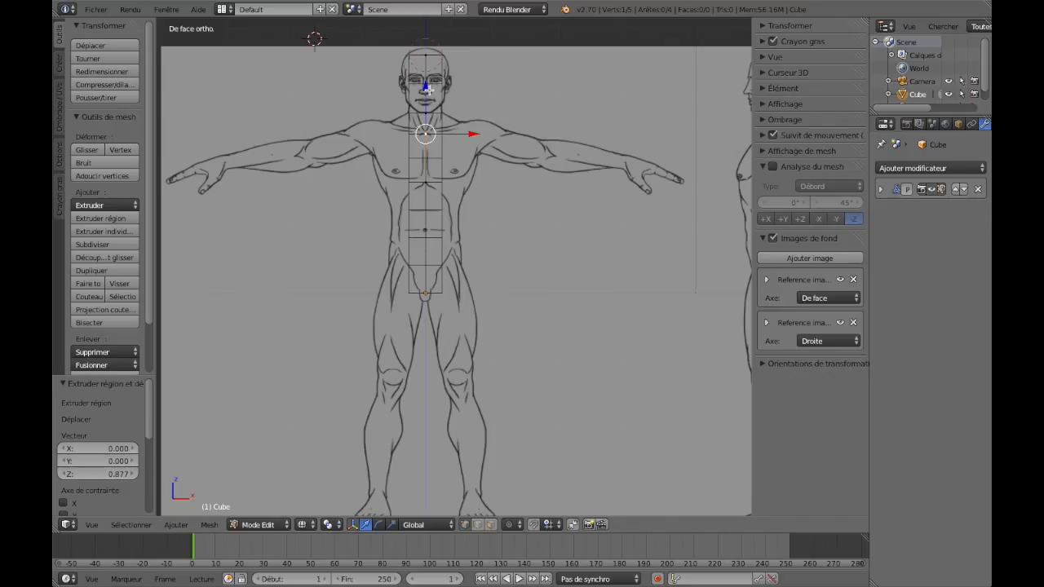
key(g)
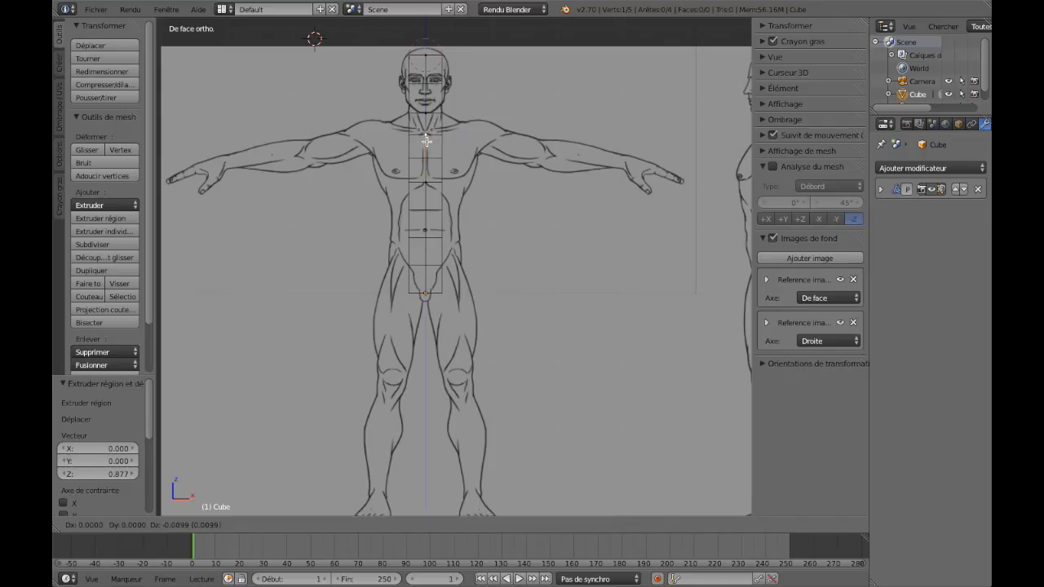
key(z)
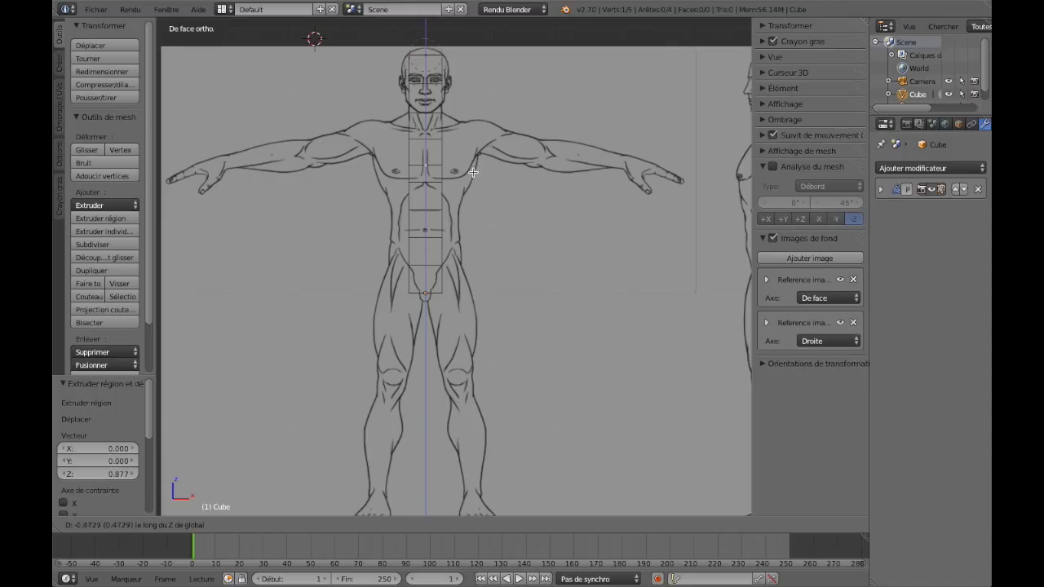
click(472, 172)
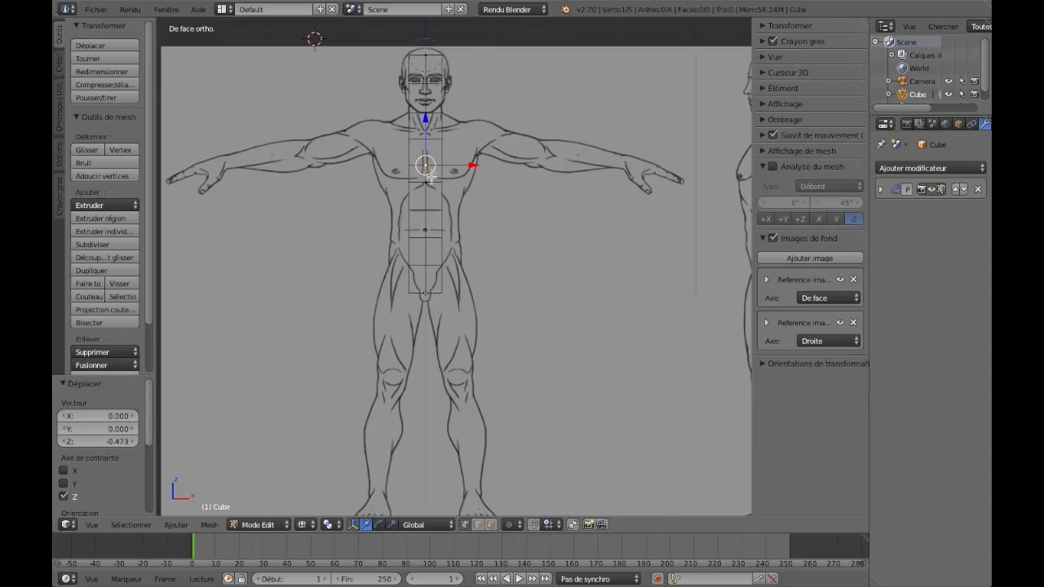
Extrude the figure's left arm from the chest vertex: X 0.690, Z 0.433 to the shoulder, 1.103, -0.266 to the elbow, 1.222, -0.118 to the wrist.
key(e)
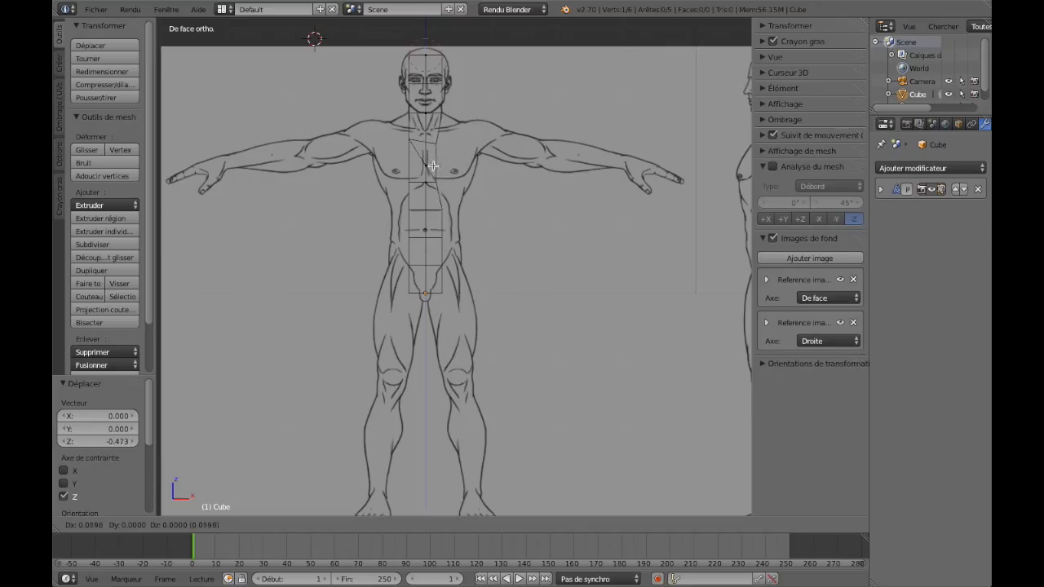
click(474, 137)
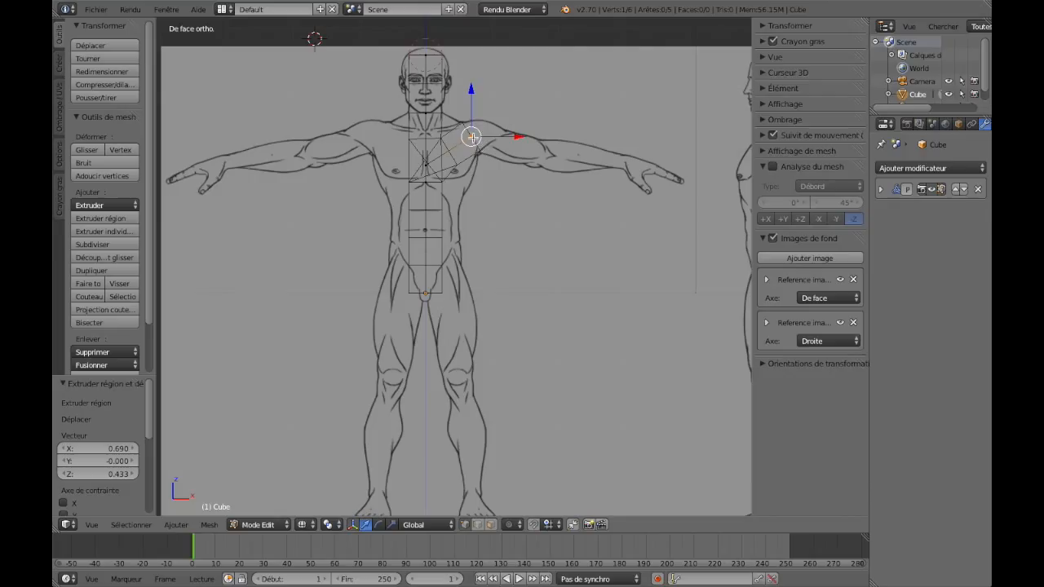
key(e)
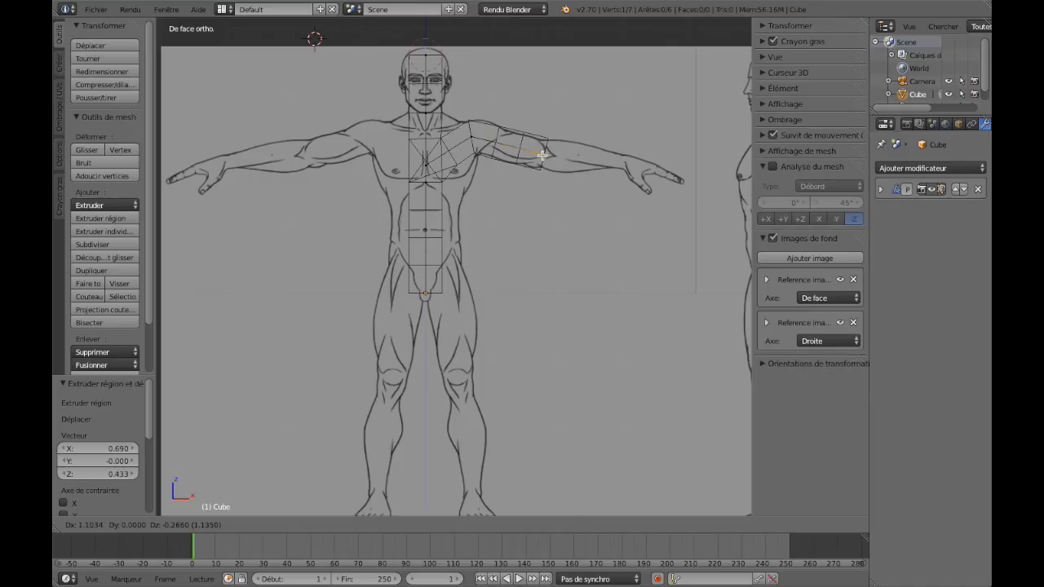
click(543, 155)
key(e)
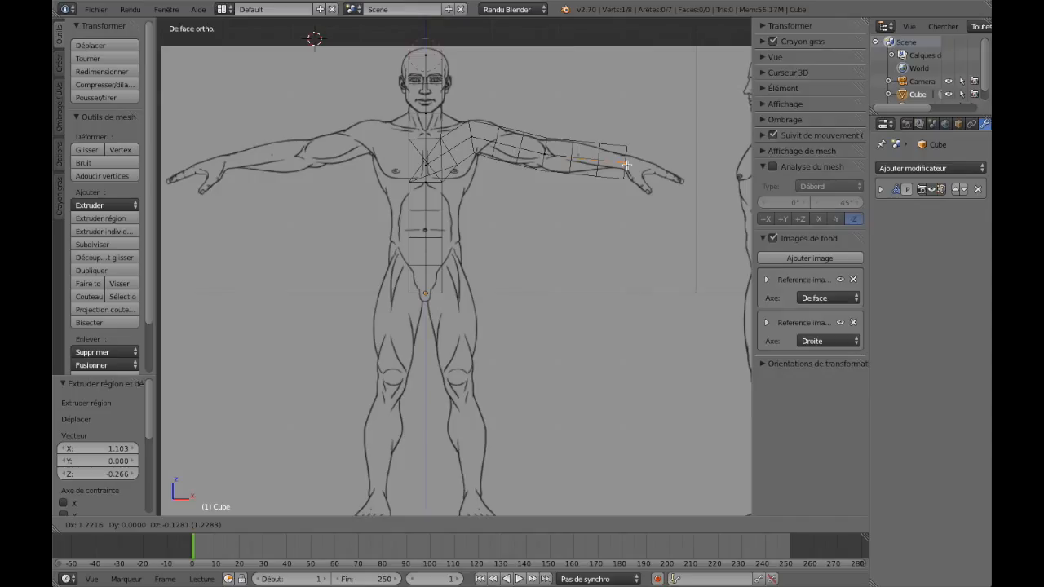
click(626, 164)
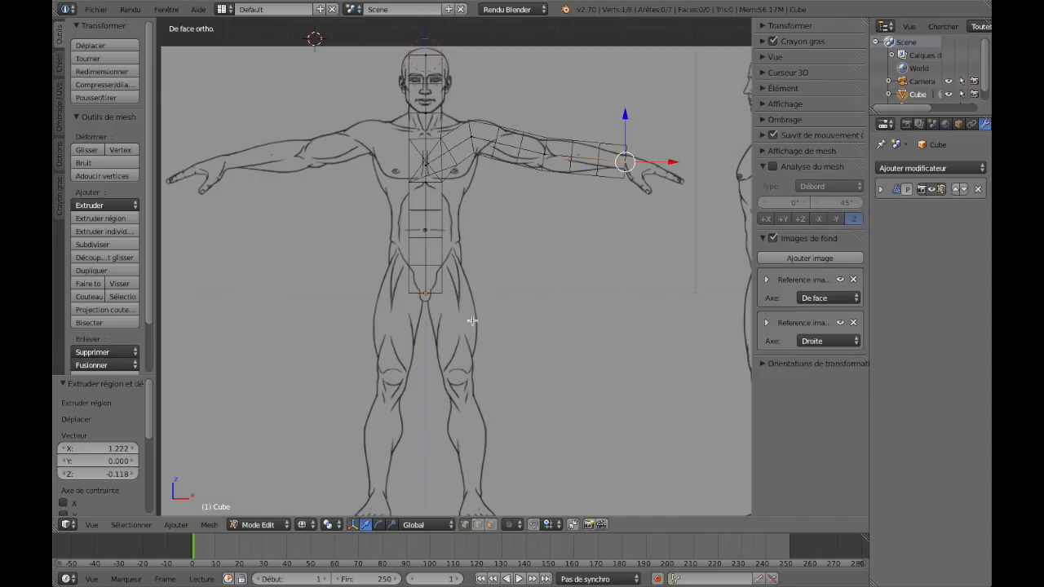
Extrude the left leg from the pelvis vertex: X 0.345, Z -0.335 to the hip, 0.148, -0.946 to the knee, 0.217, -1.685 to the ankle.
right_click(425, 293)
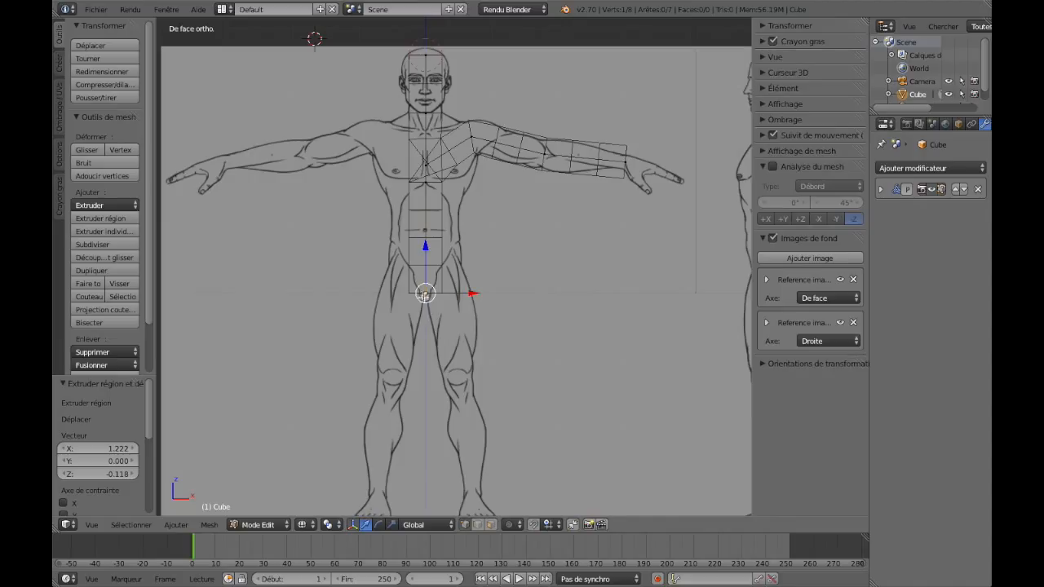
key(e)
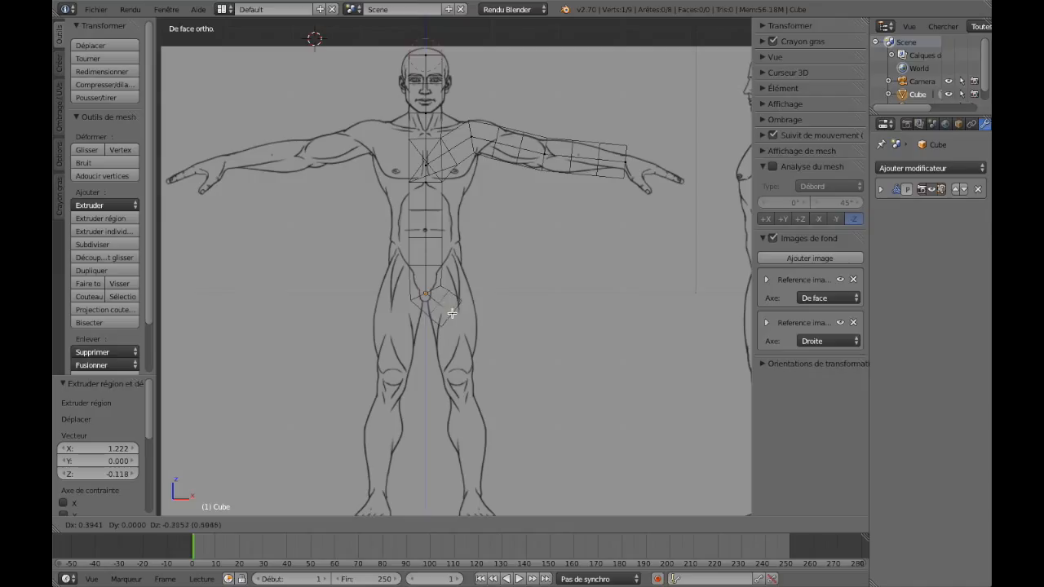
click(449, 314)
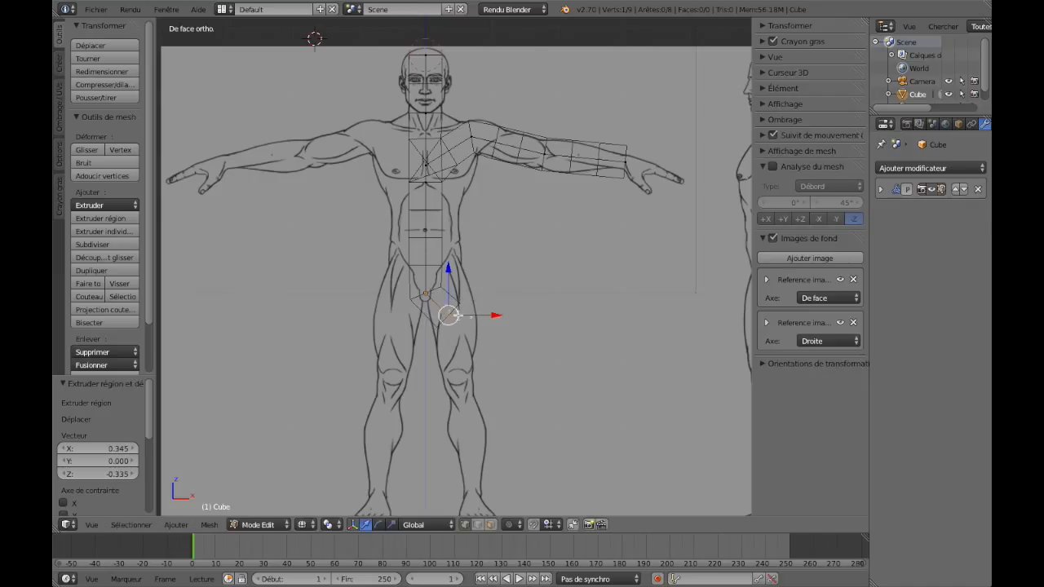
key(e)
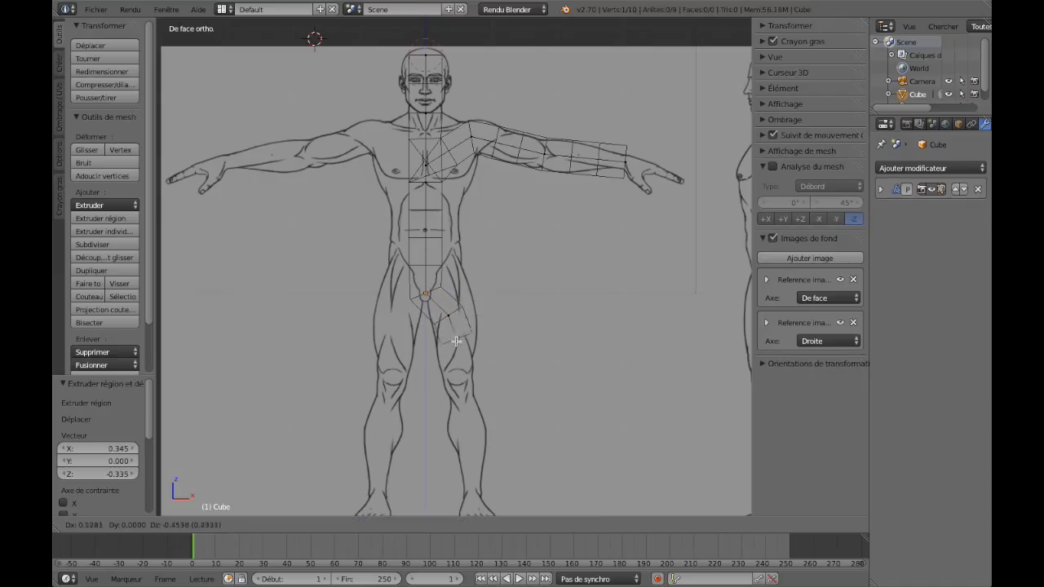
click(457, 378)
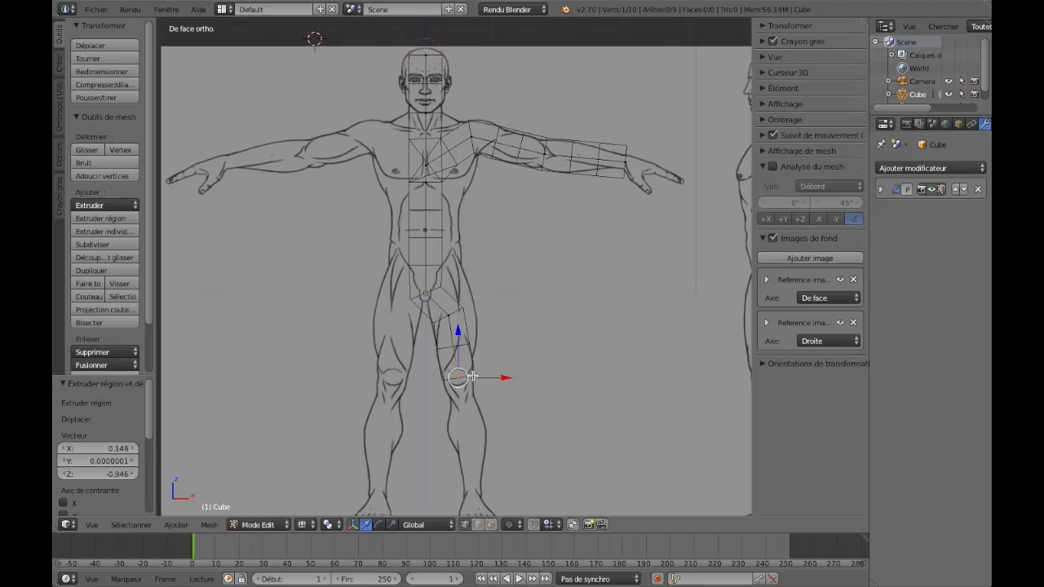
key(e)
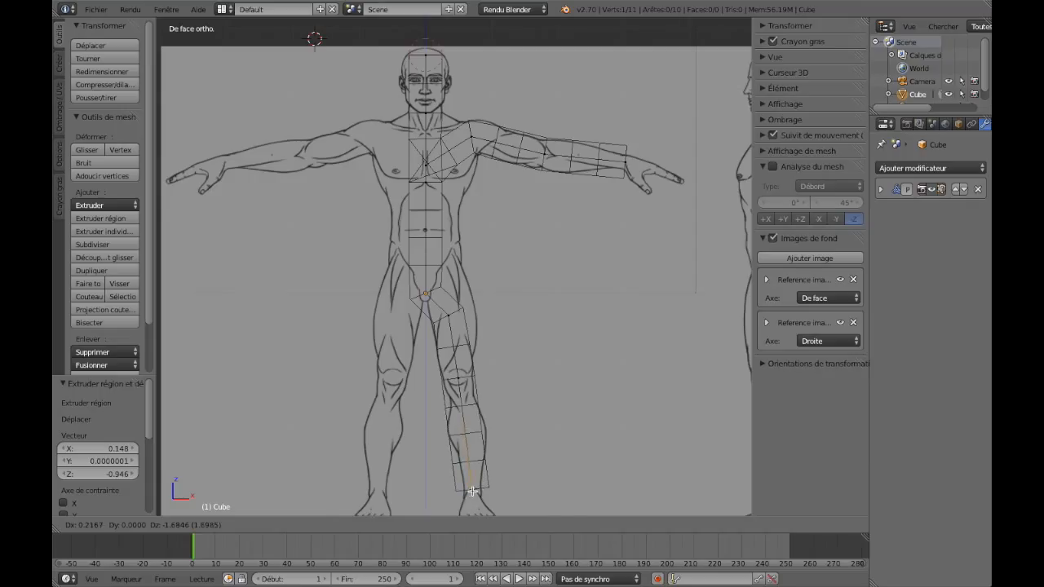
click(472, 490)
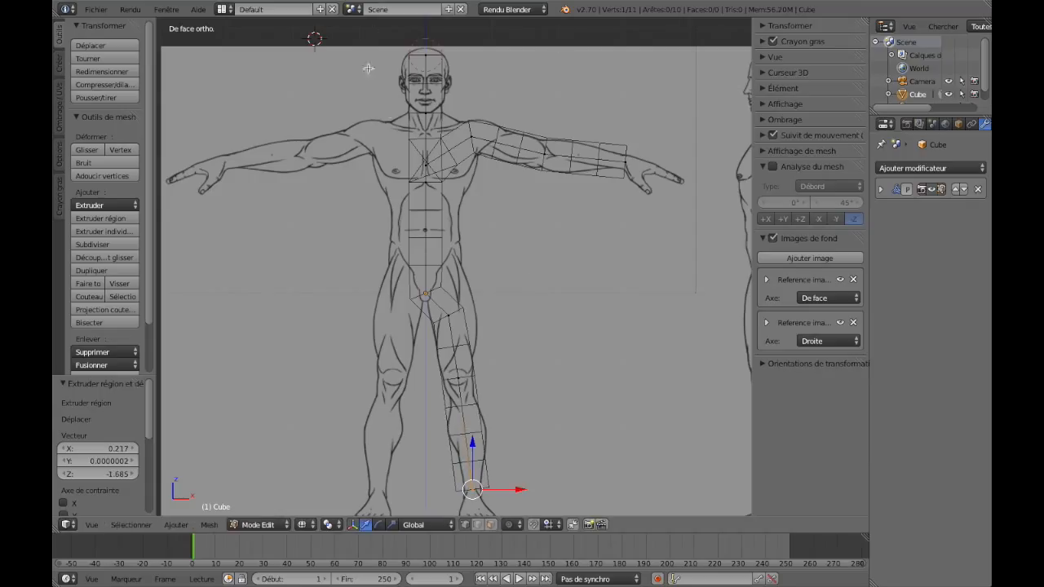
Return the body mesh to Object Mode and hide the 3D view's properties sidebar.
middle_drag(425, 169, 450, 220)
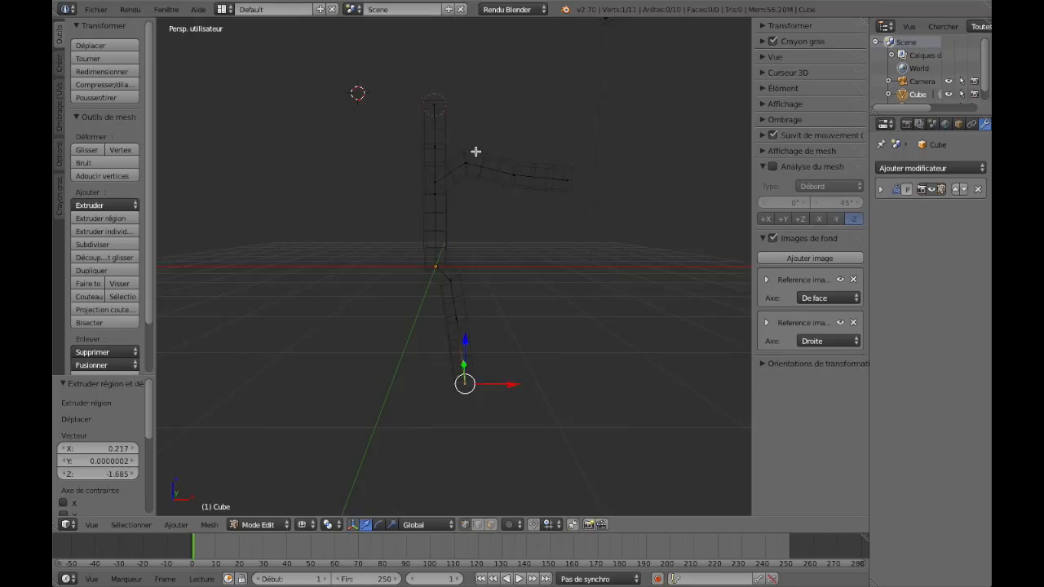
key(KP_1)
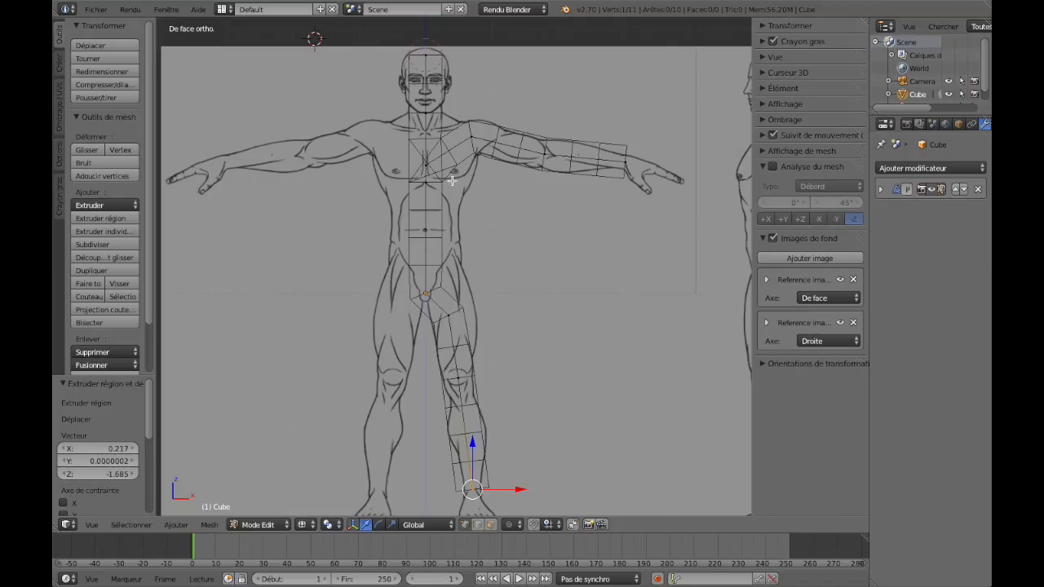
key(Tab)
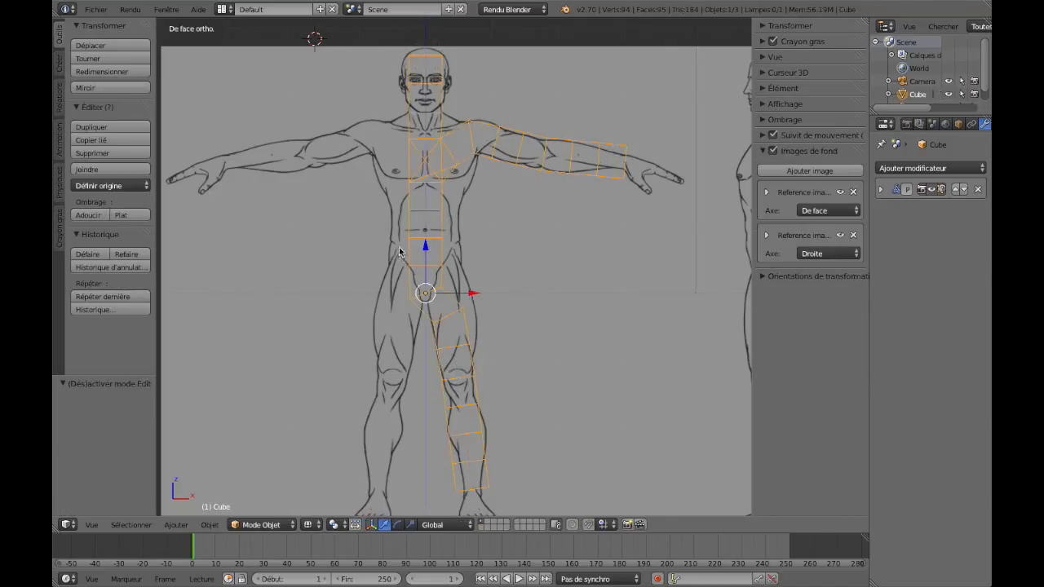
key(n)
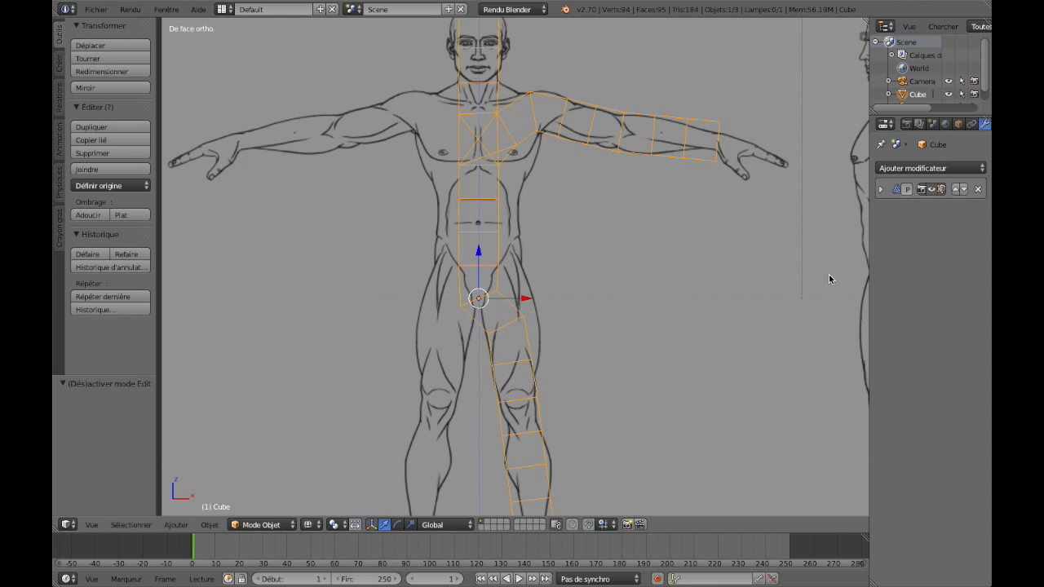
shift+middle_drag(651, 228, 651, 232)
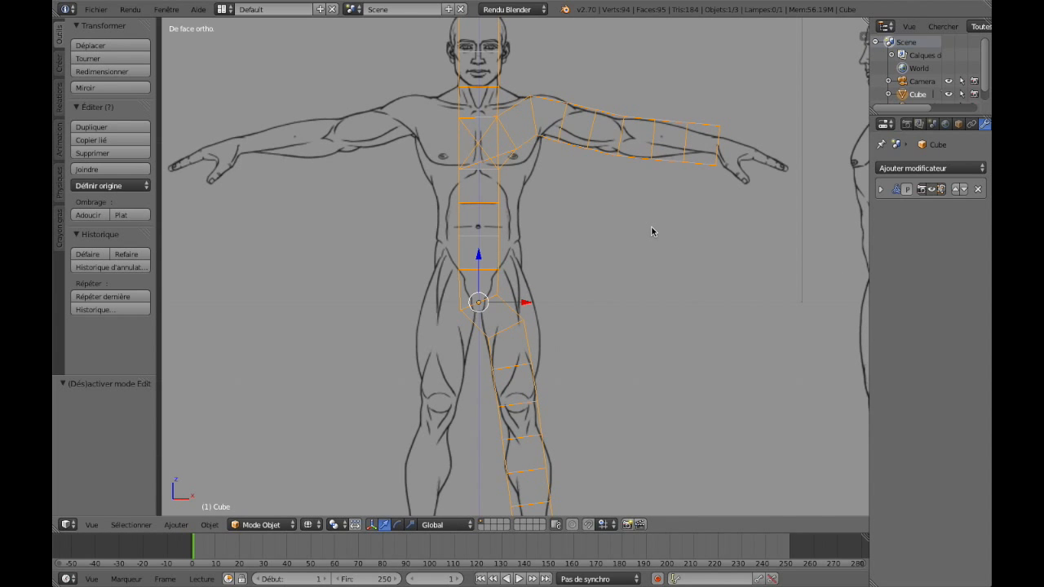
scroll(652, 229, up, 2)
scroll(654, 226, down, 2)
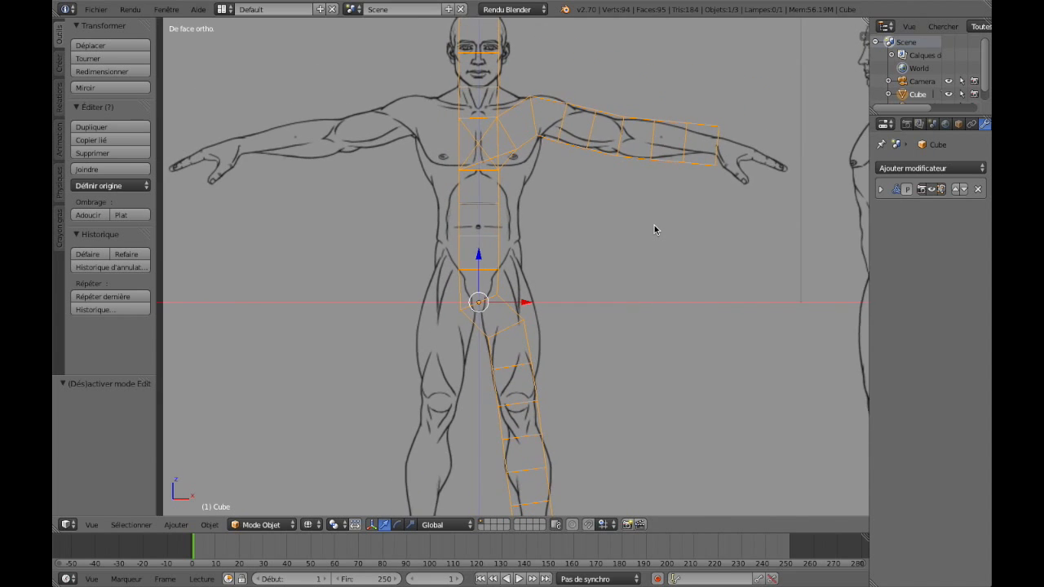
scroll(654, 226, down, 1)
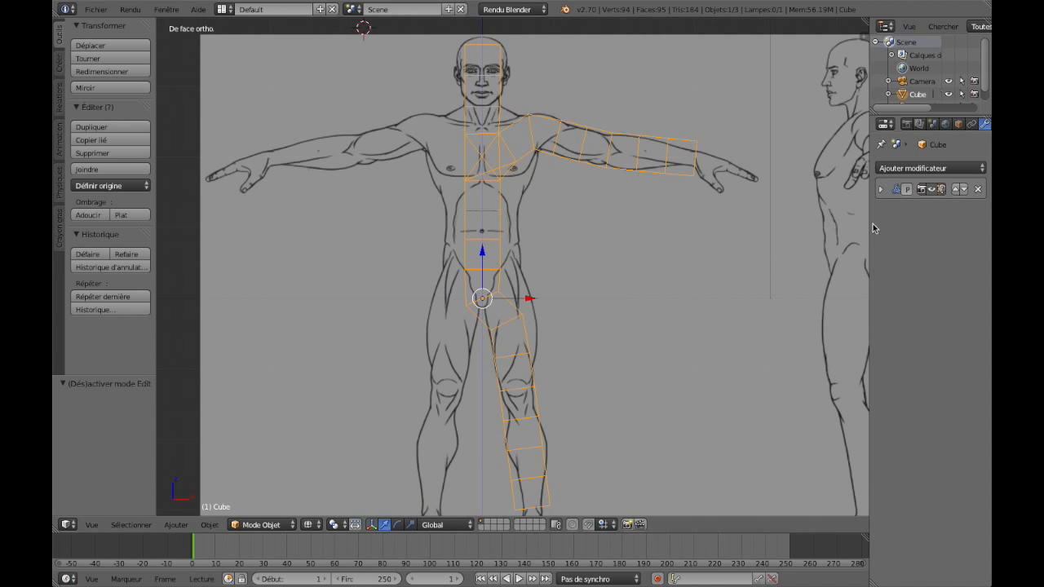
Widen the properties editor and add a Mirror modifier (Miroir) to the body mesh.
drag(869, 247, 815, 251)
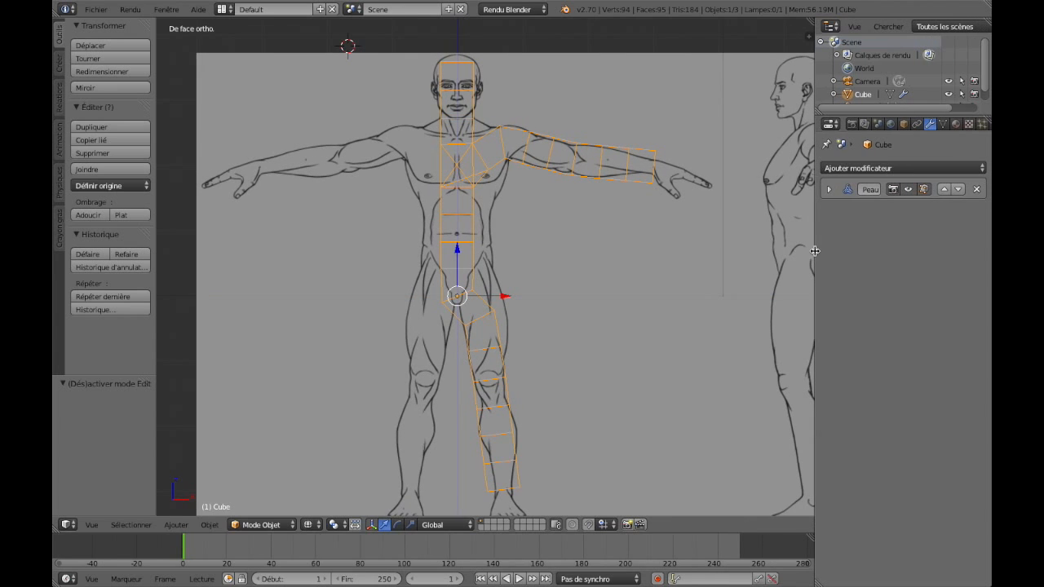
click(866, 168)
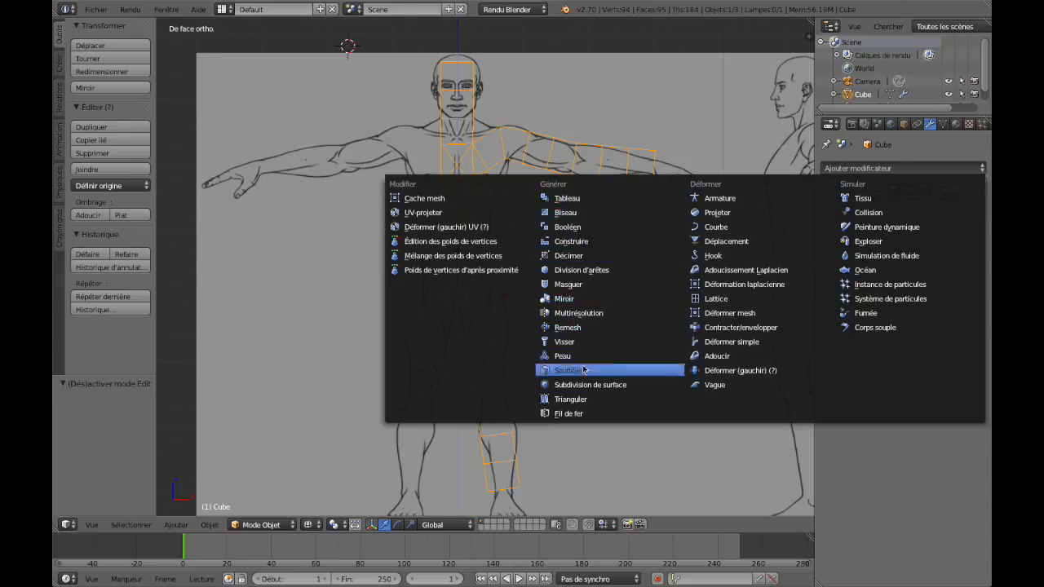
click(568, 302)
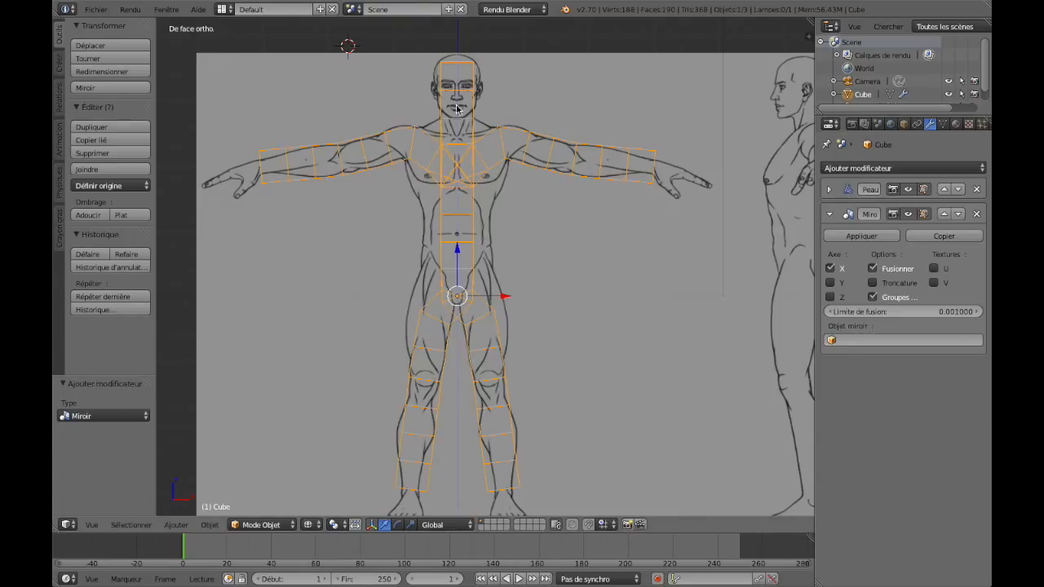
middle_drag(405, 207, 407, 207)
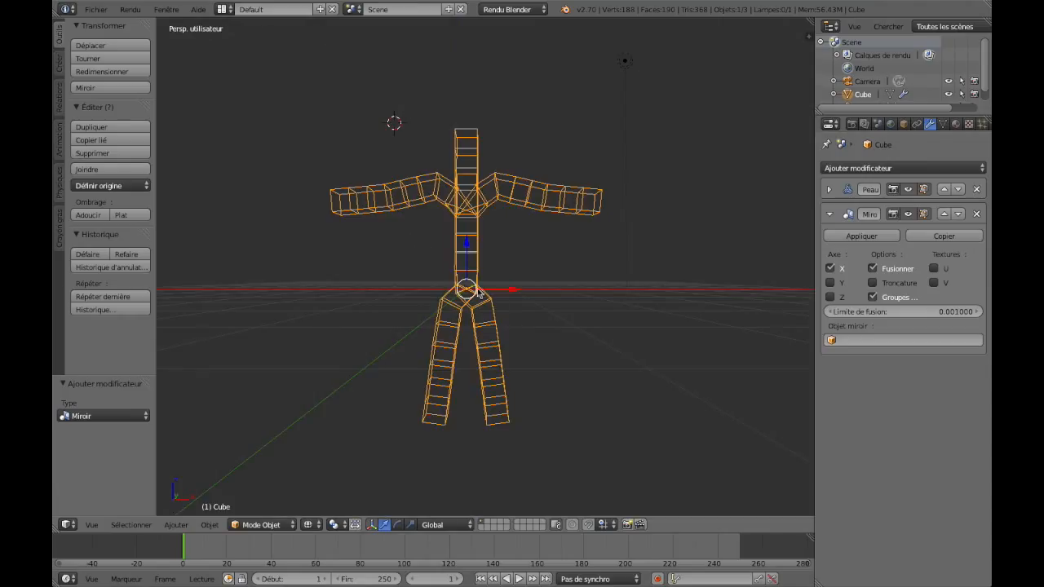
key(KP_1)
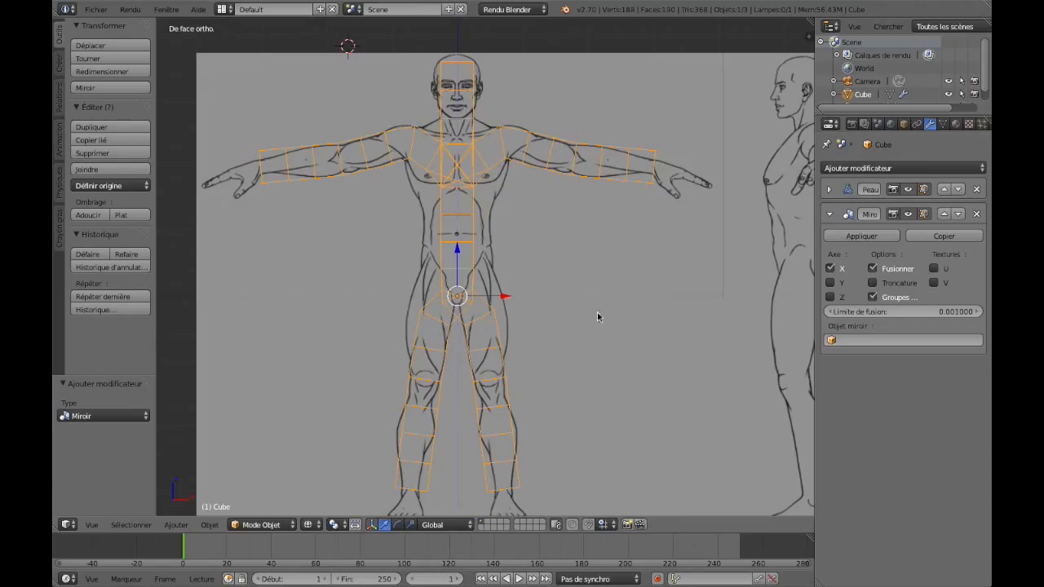
Enable clipping (Troncature) on the Mirror modifier and apply it, then narrow the properties editor again.
click(874, 283)
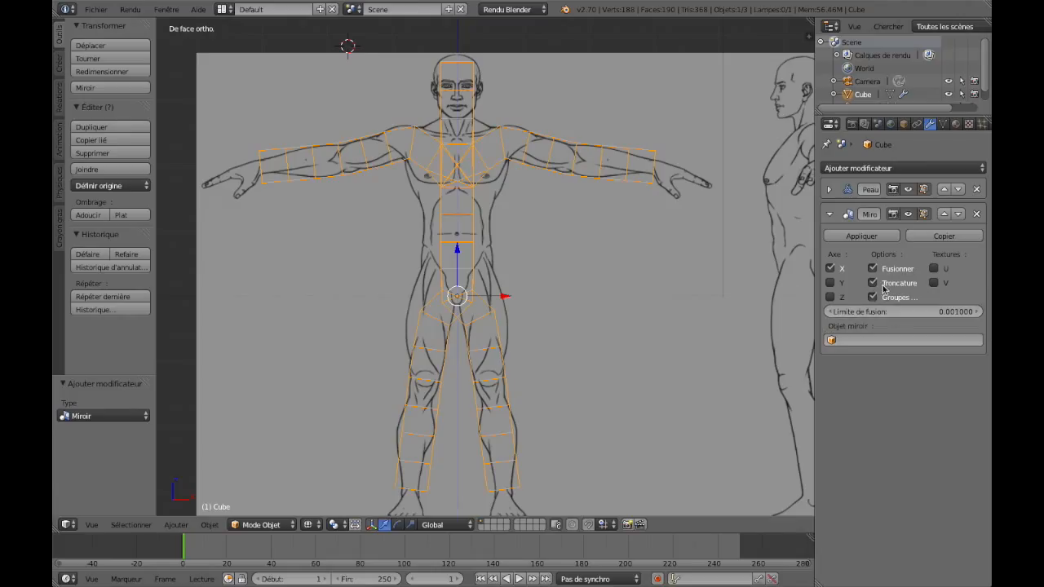
click(854, 236)
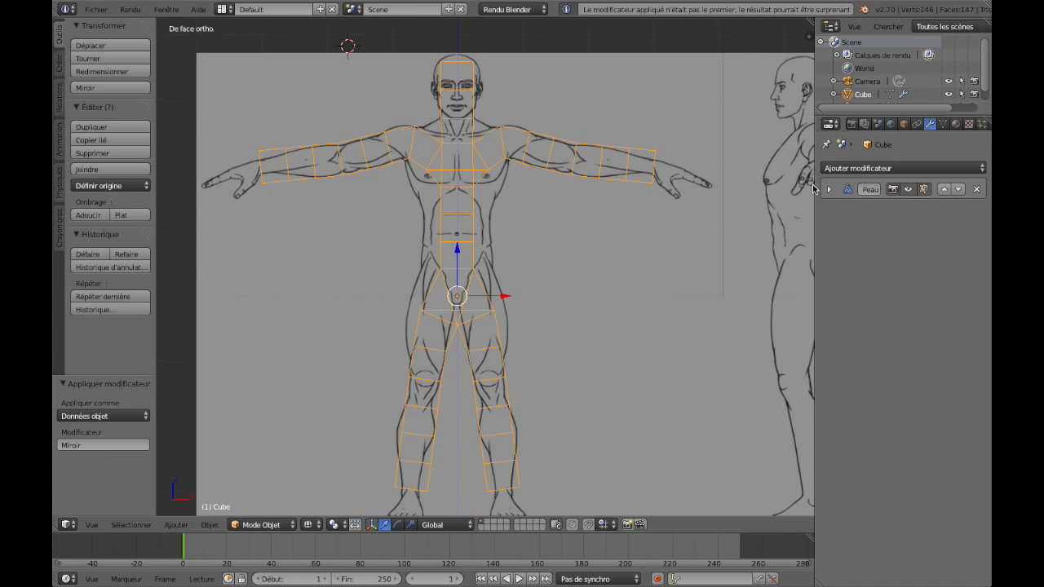
drag(815, 215, 868, 228)
middle_drag(787, 230, 673, 230)
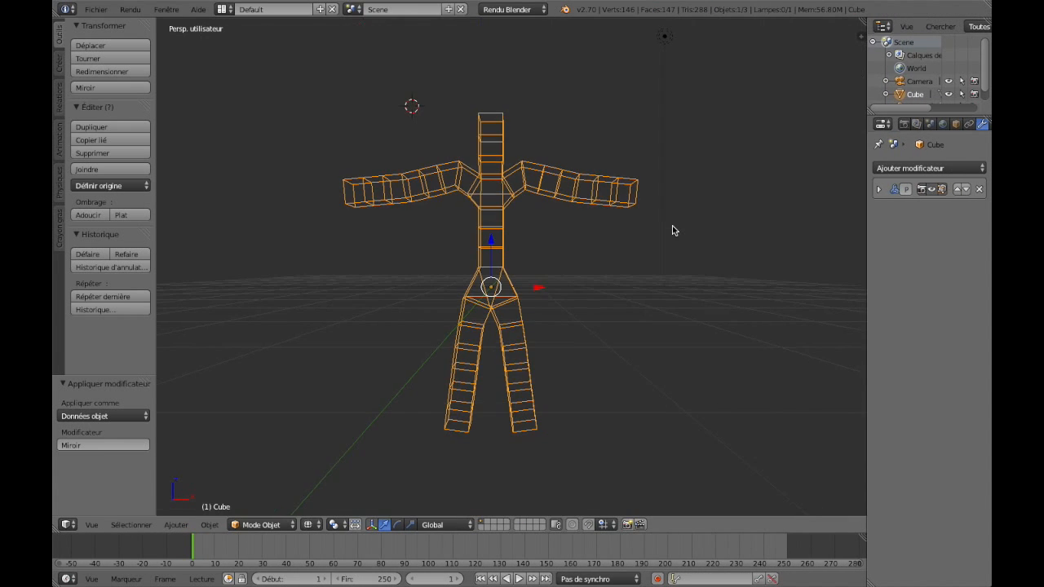
key(KP_1)
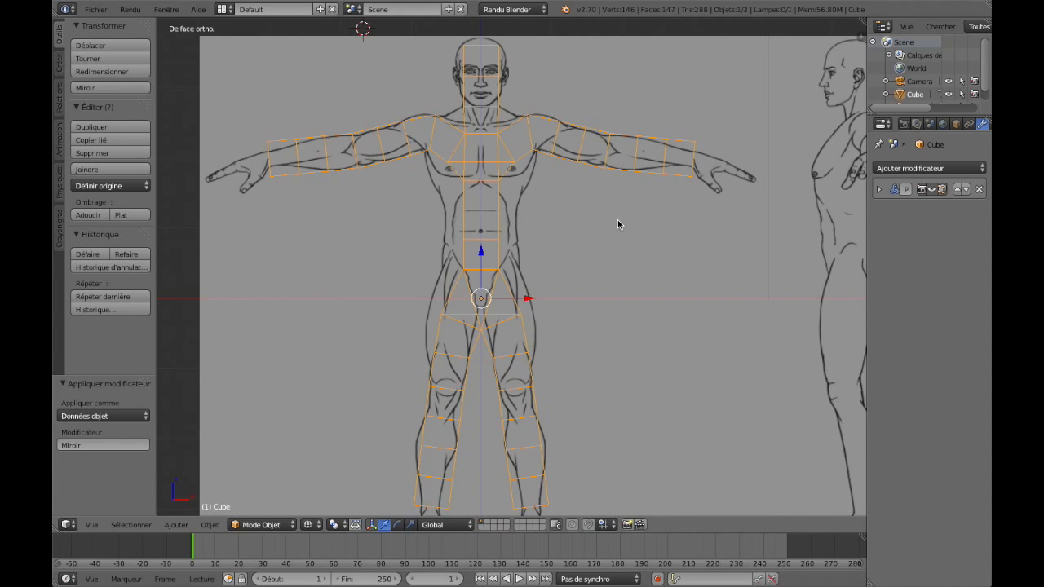
Put the body mesh in Edit Mode and check the skinned figure from an angle in solid shading, returning to the front wireframe view.
key(Tab)
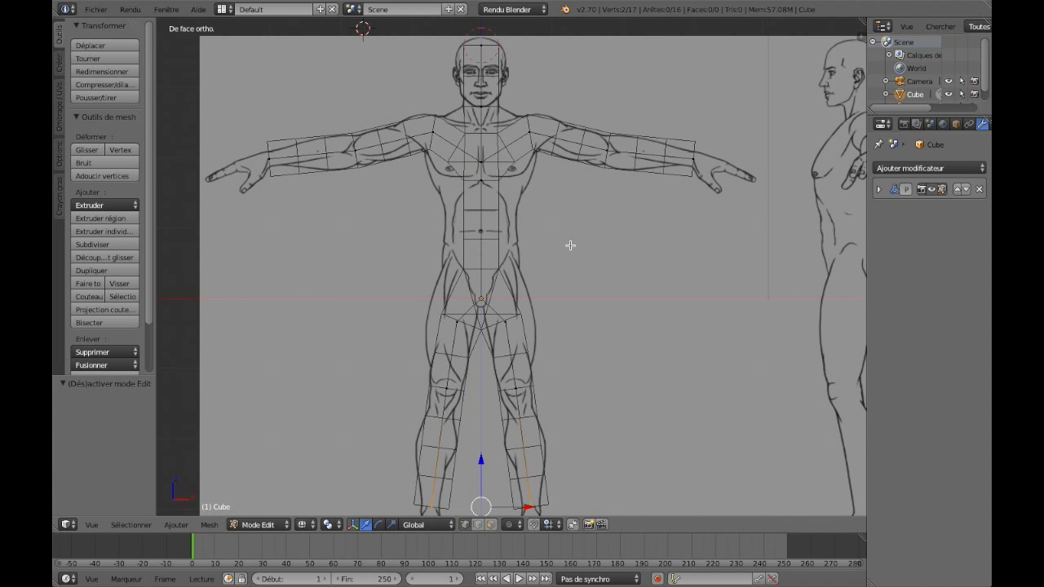
mouse_move(408, 254)
middle_down()
mouse_move(513, 254)
mouse_move(500, 249)
middle_up()
key(z)
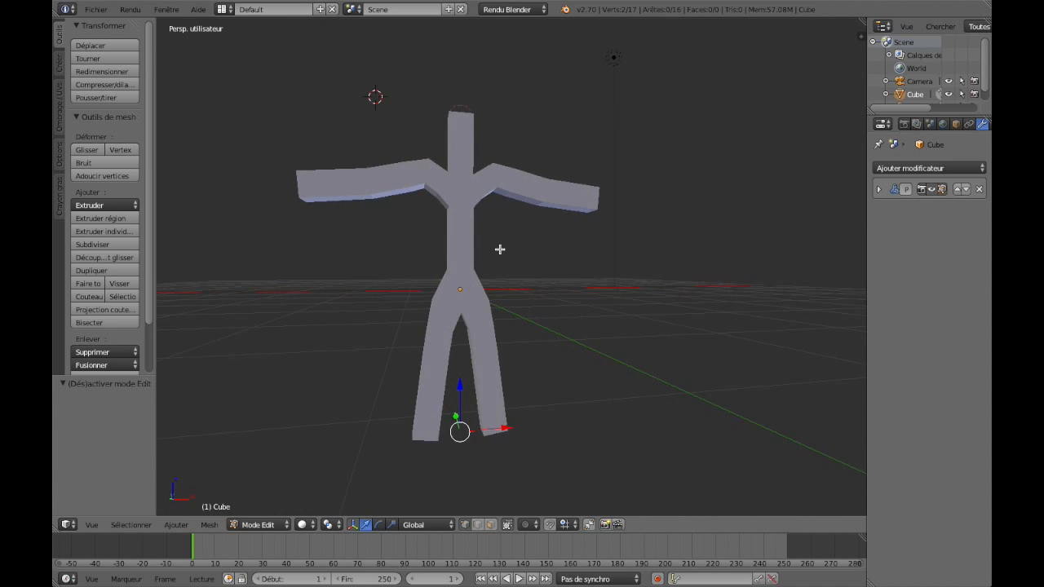
key(KP_1)
key(z)
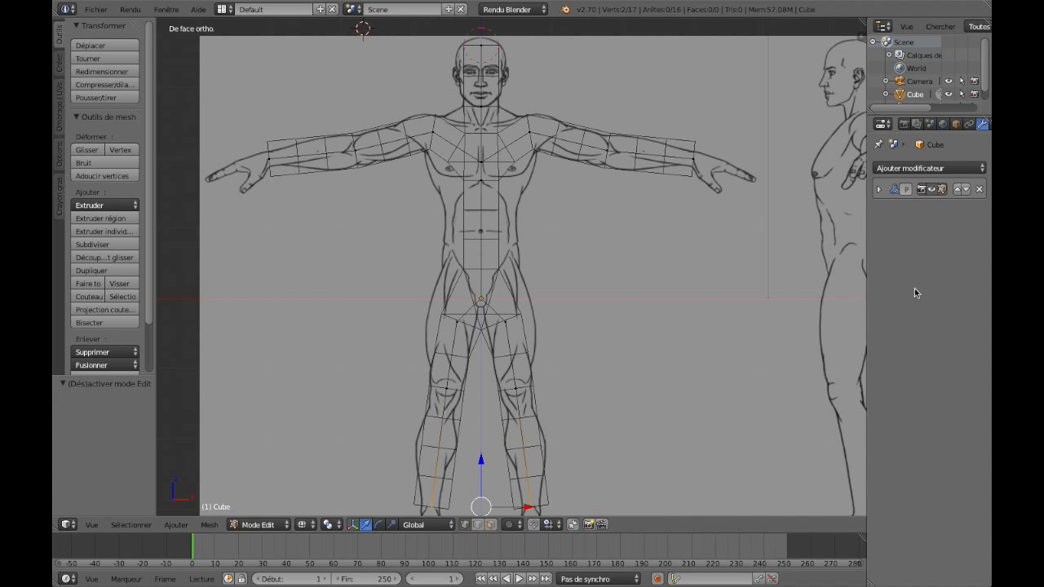
Widen the properties editor and add a Subdivision Surface modifier (Subdivision de surface) with its viewport subdivisions (Vue) set to 2.
drag(865, 301, 830, 308)
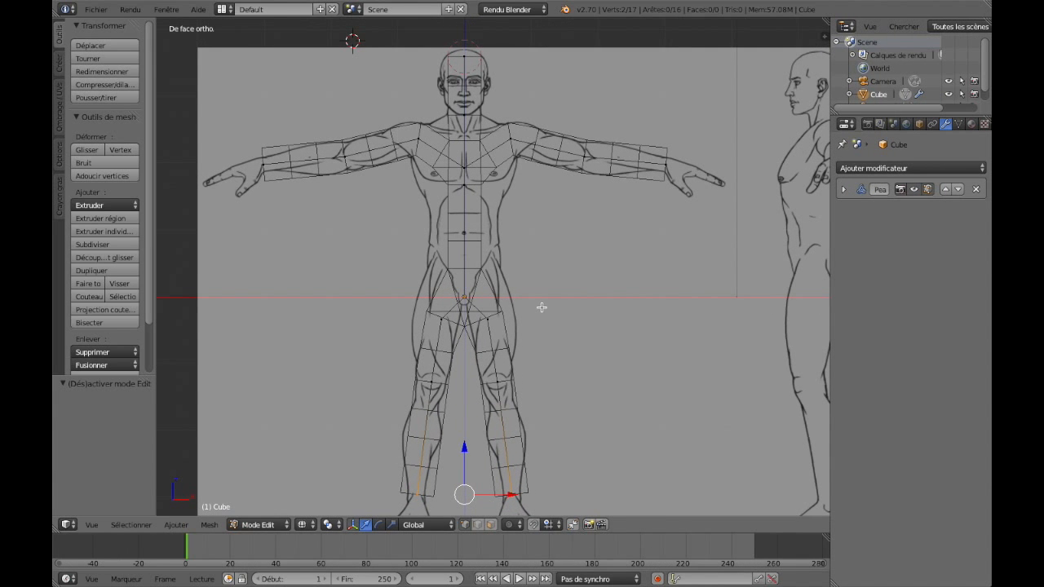
middle_drag(614, 222, 617, 219)
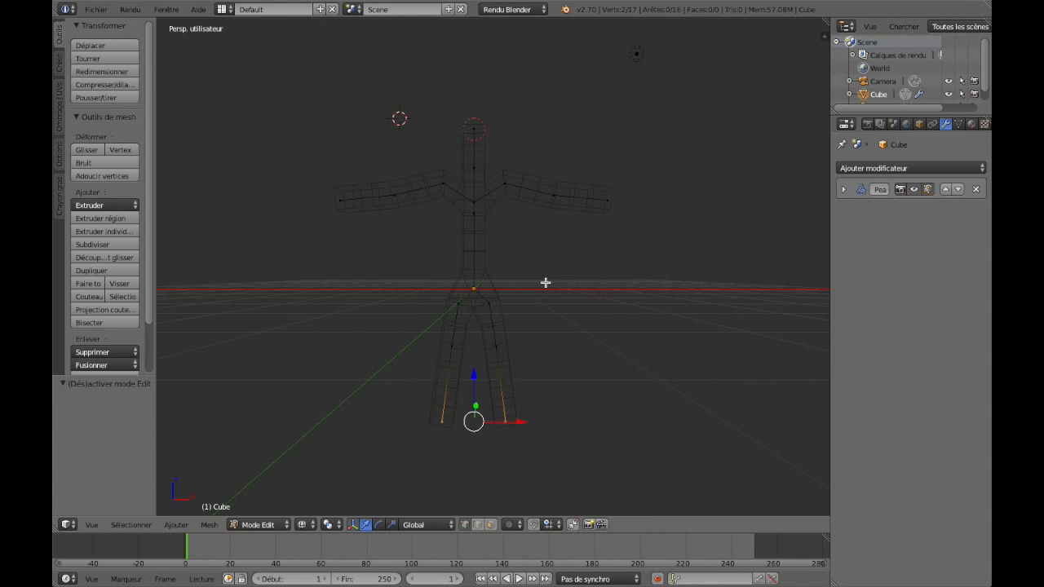
key(KP_1)
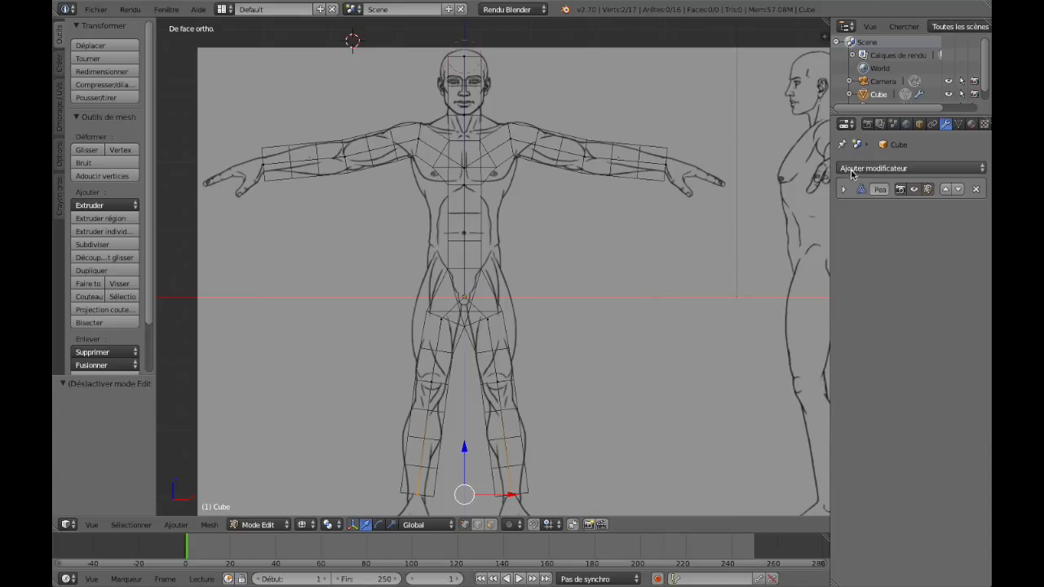
click(895, 170)
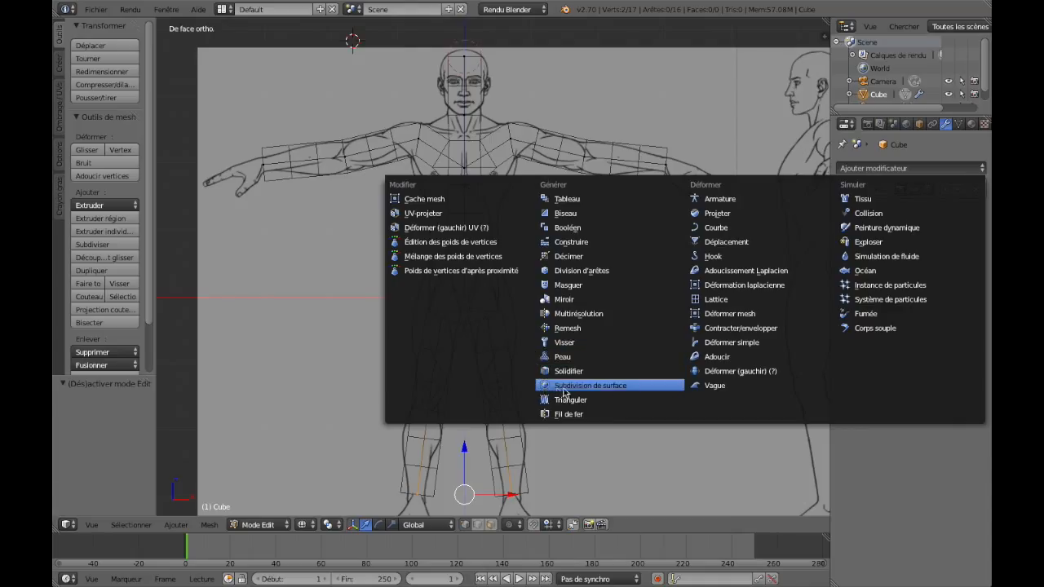
click(630, 386)
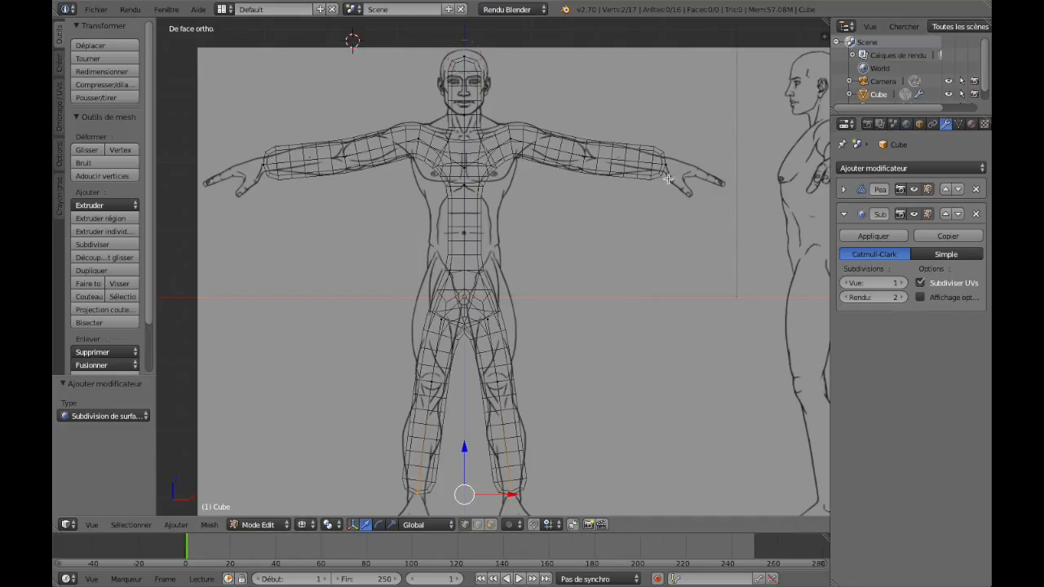
click(902, 284)
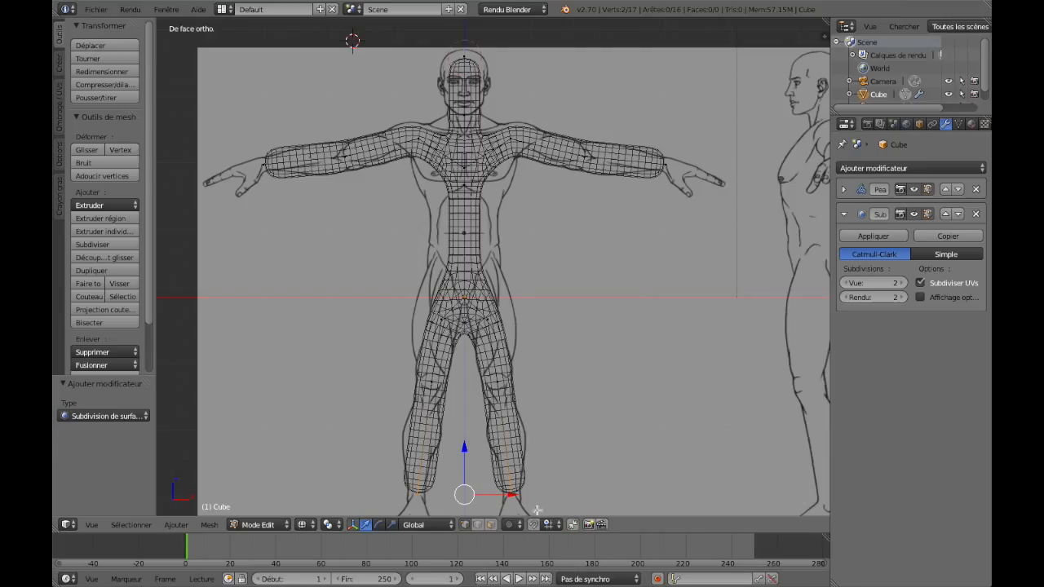
Deselect all vertices, collapse the Subdivision Surface modifier's settings and narrow the properties editor again.
middle_drag(595, 321, 605, 299)
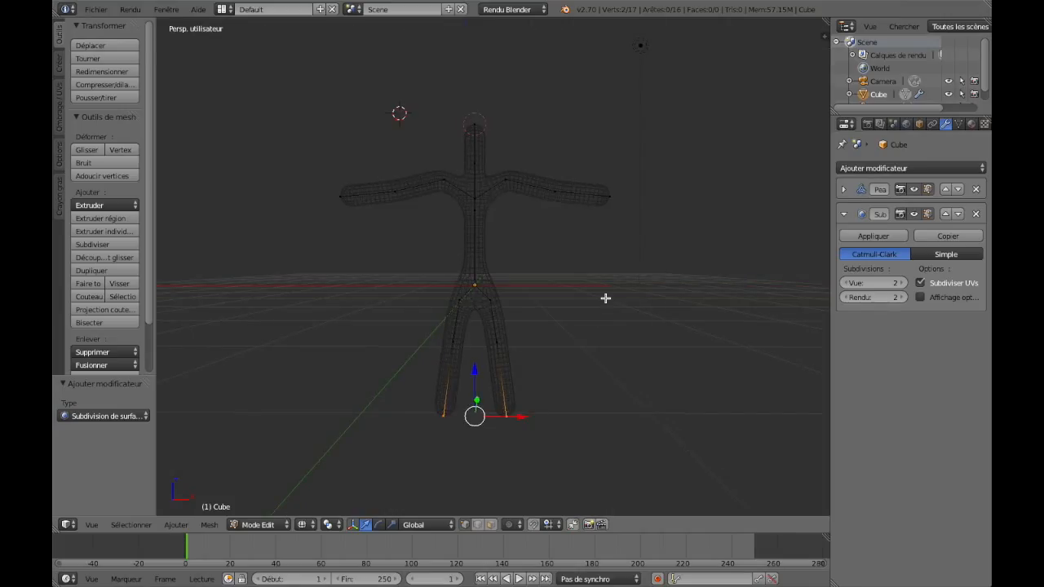
key(a)
key(KP_1)
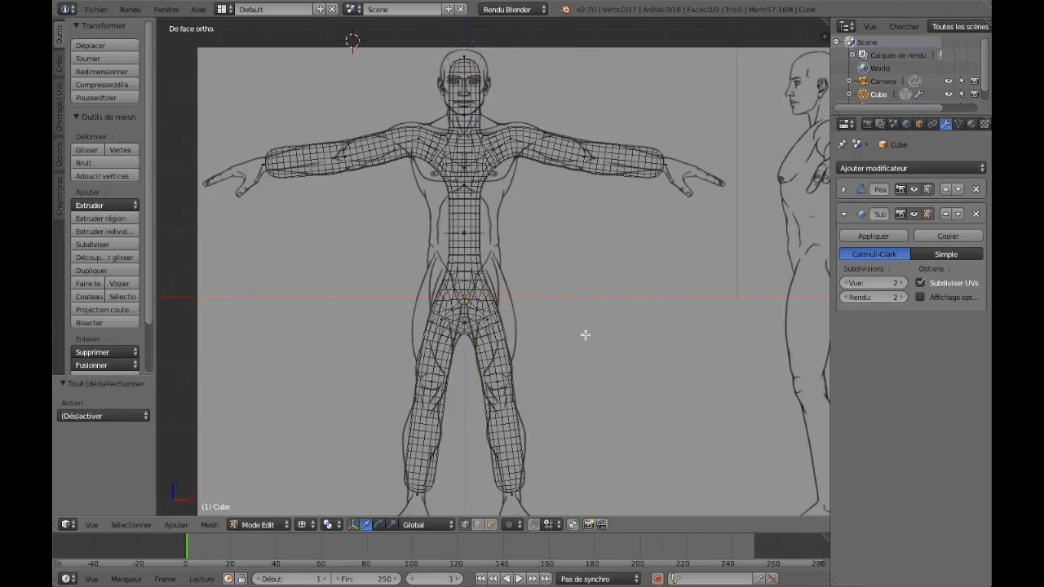
click(843, 215)
drag(830, 272, 878, 271)
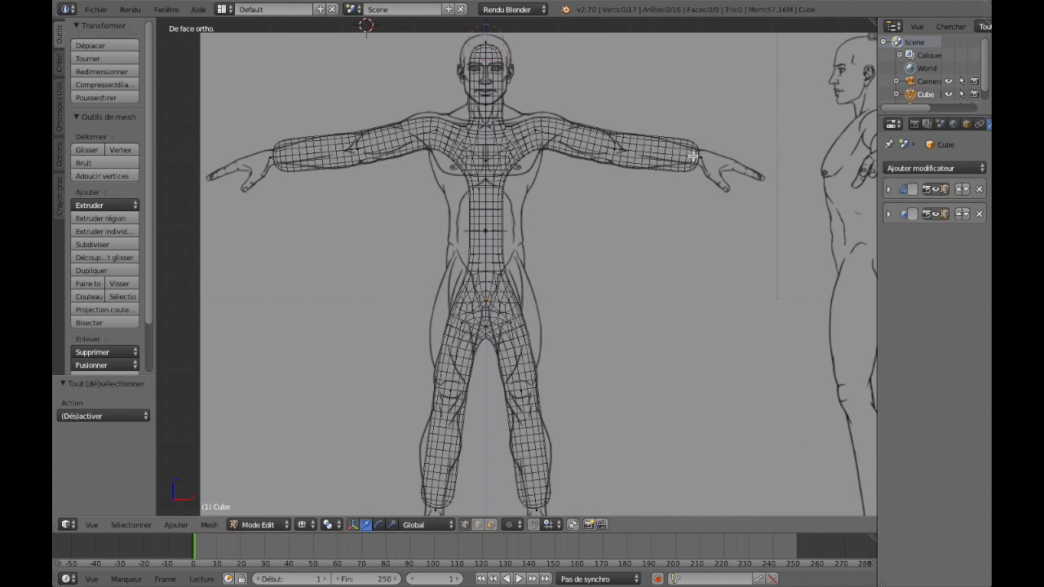
Resize the skin at the figure's left wrist vertex by a factor of -0.409 to taper the forearm to the reference.
shift+scroll(701, 156, down, 1)
shift+scroll(707, 162, up, 1)
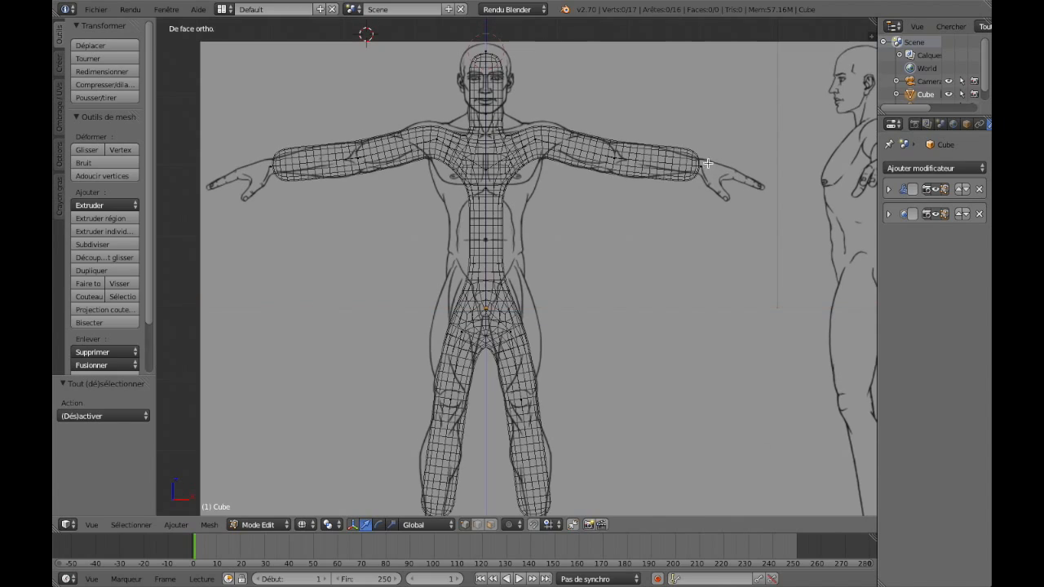
scroll(704, 172, up, 5)
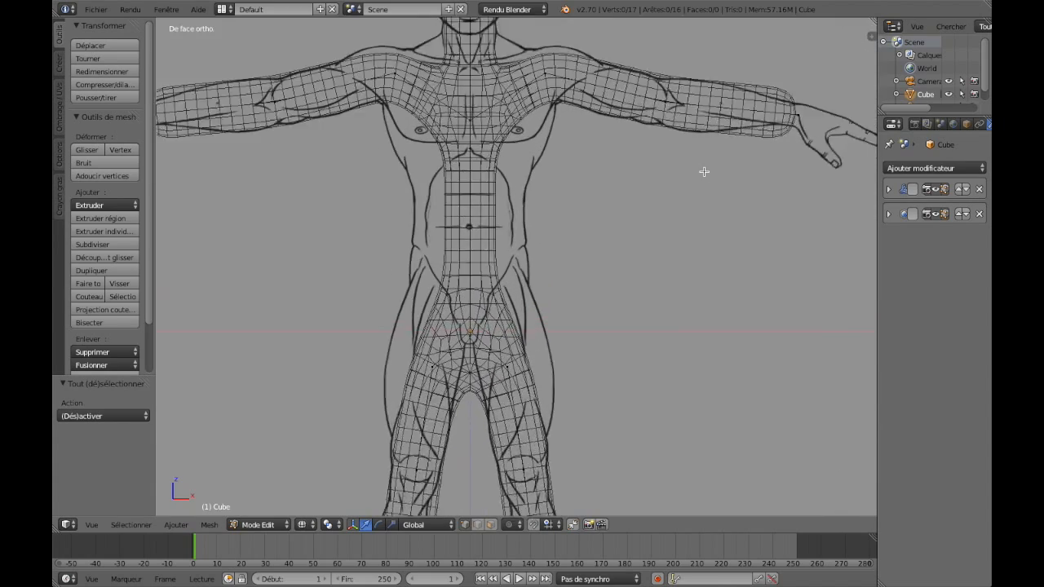
ctrl+scroll(704, 171, down, 8)
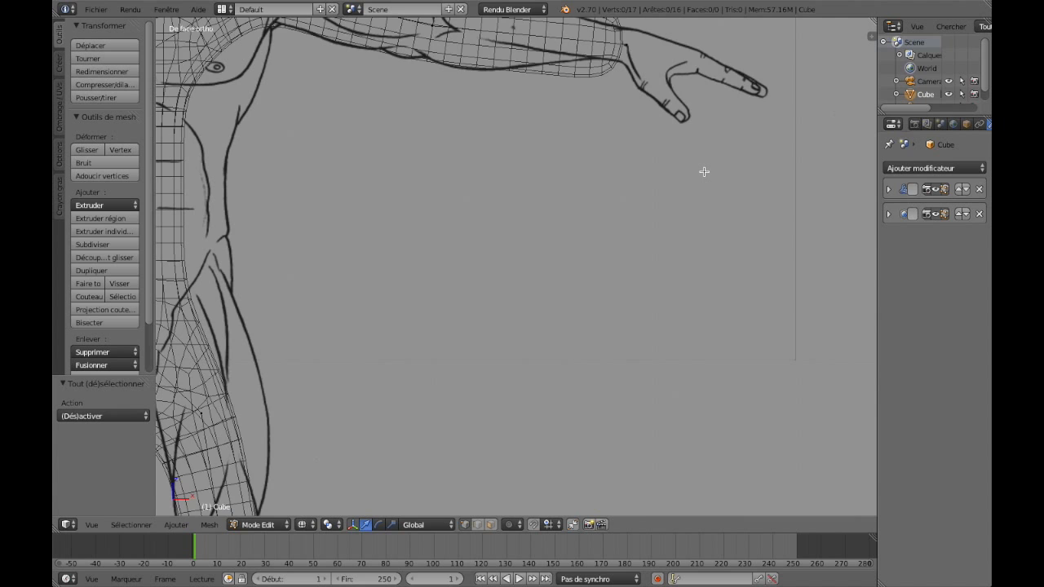
shift+scroll(704, 171, up, 5)
middle_drag(704, 171, 681, 166)
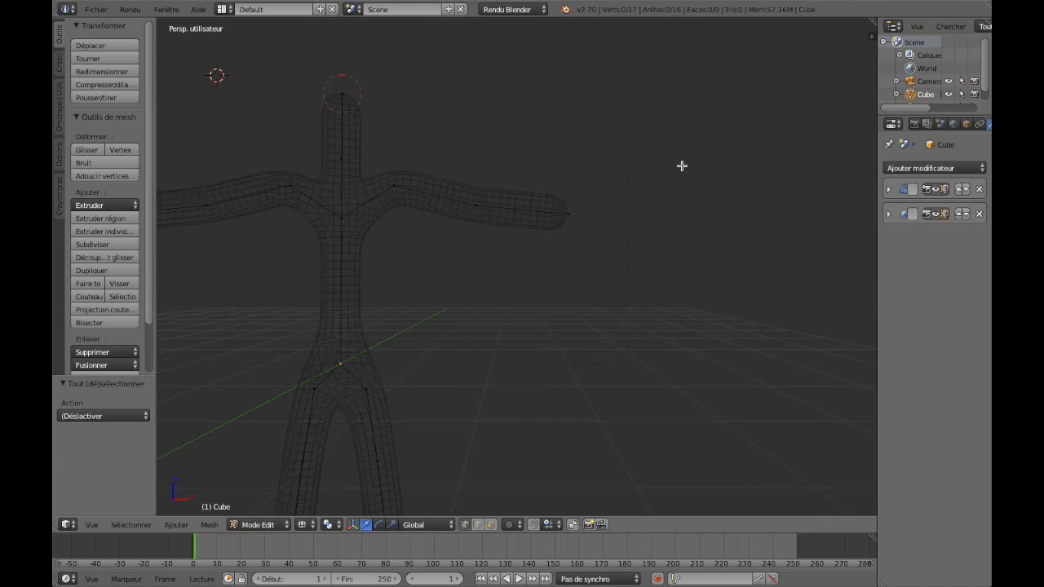
key(KP_1)
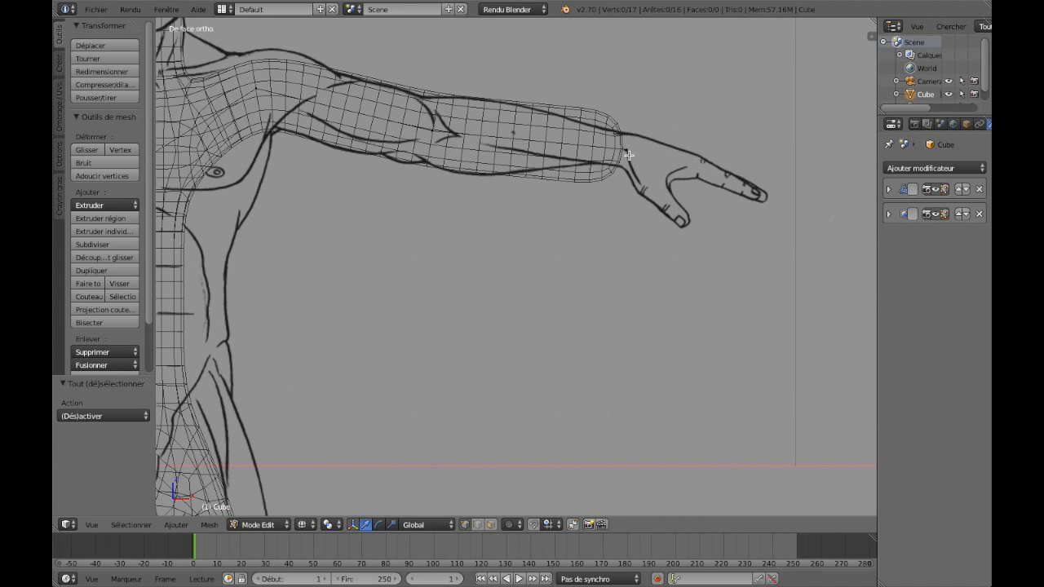
shift+middle_drag(628, 155, 628, 179)
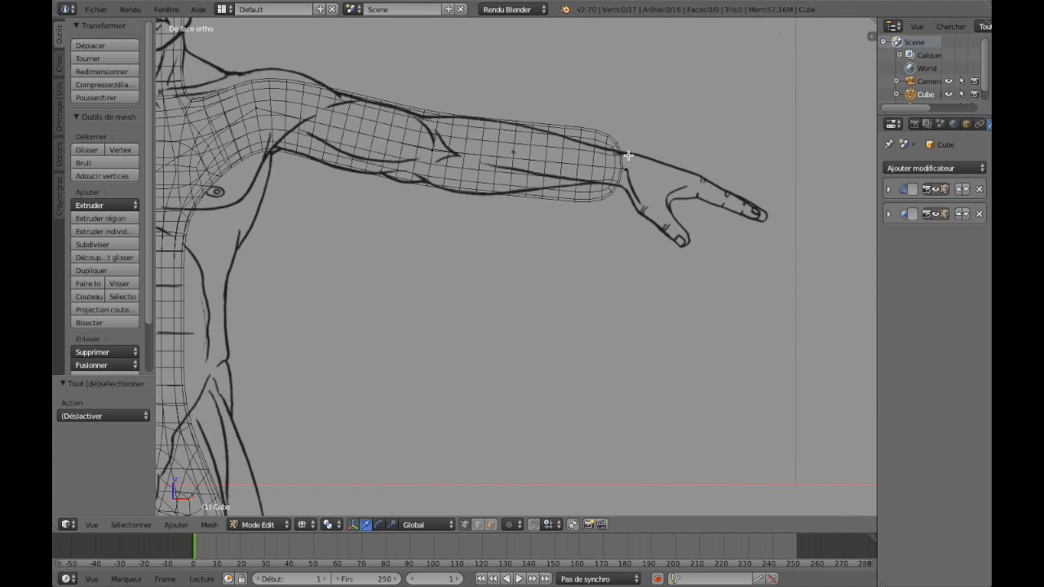
scroll(628, 180, up, 4)
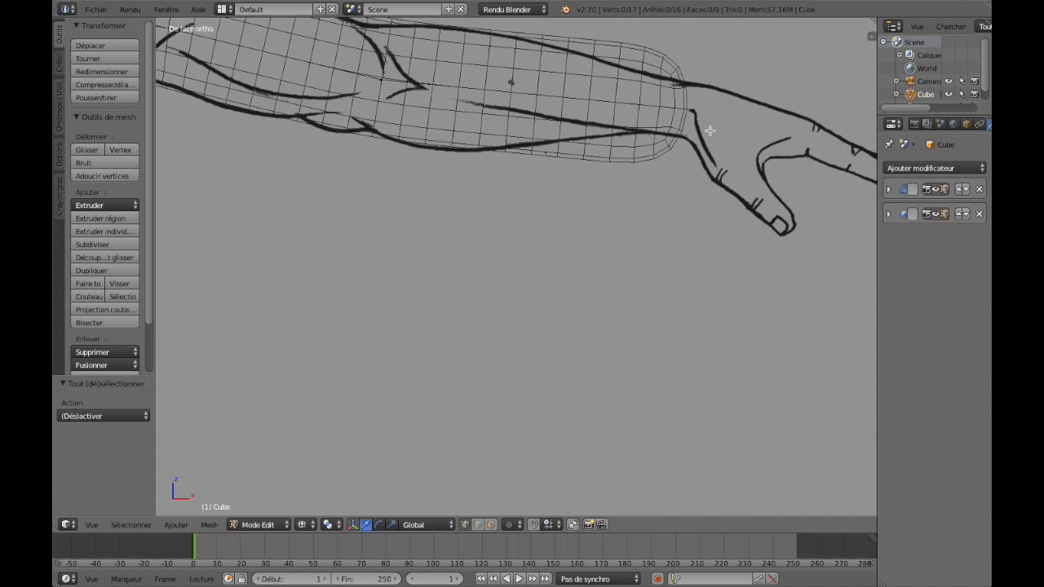
right_click(694, 109)
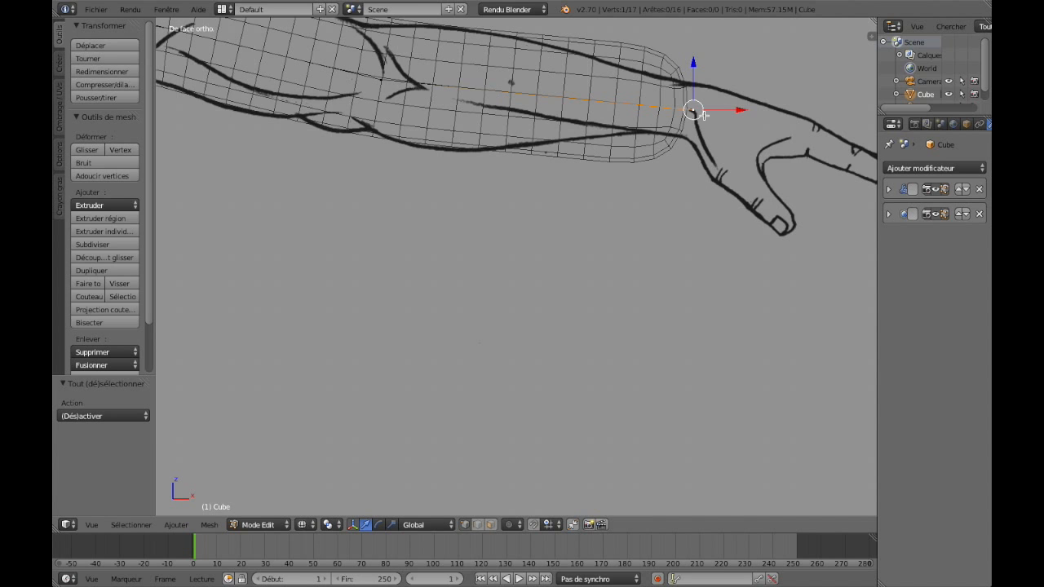
key(s)
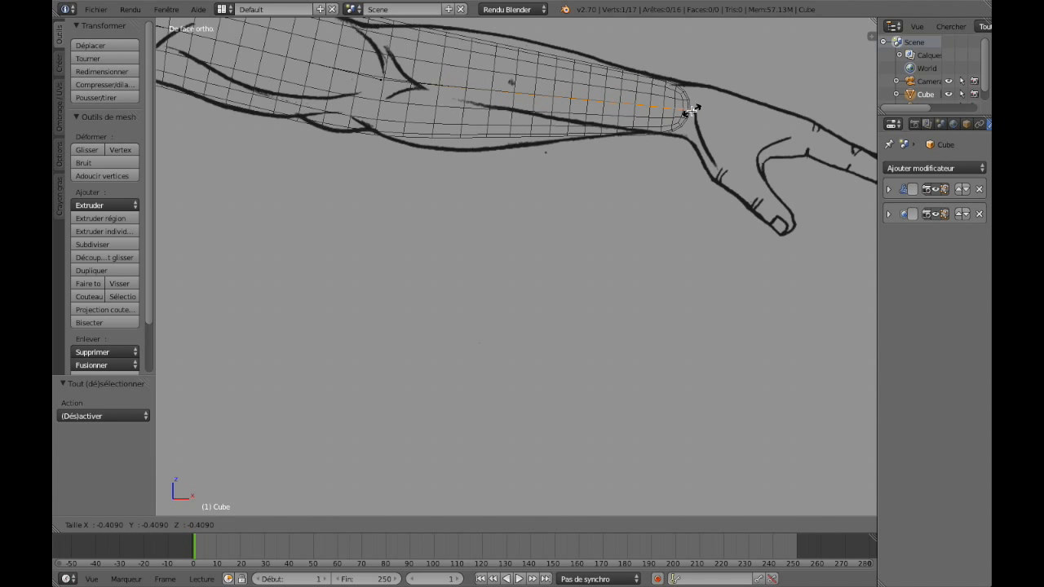
click(691, 110)
Examine how the left forearm's skin fits the reference outline between the elbow and wrist vertices.
key(KP_5)
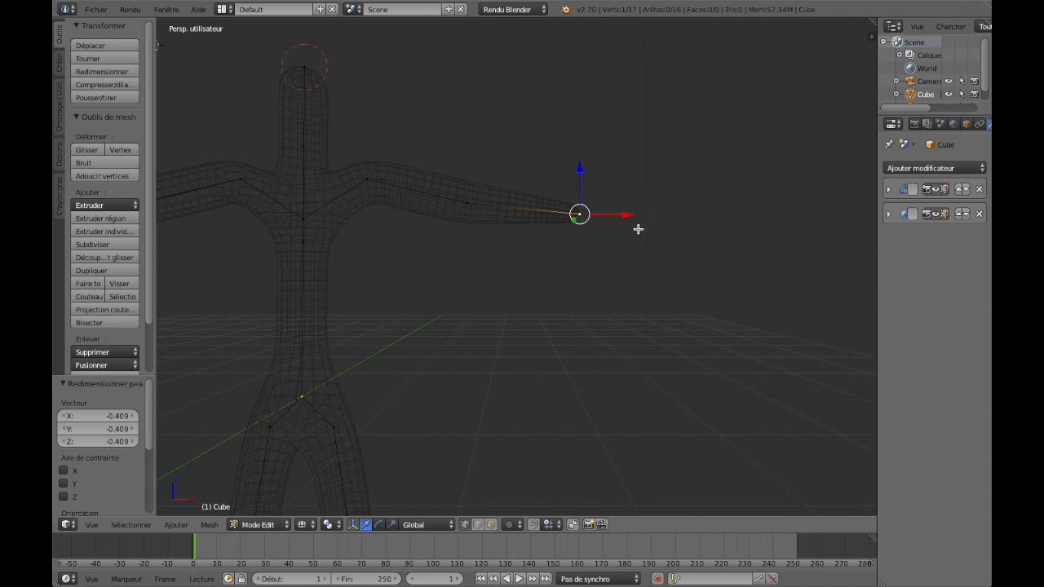
key(KP_5)
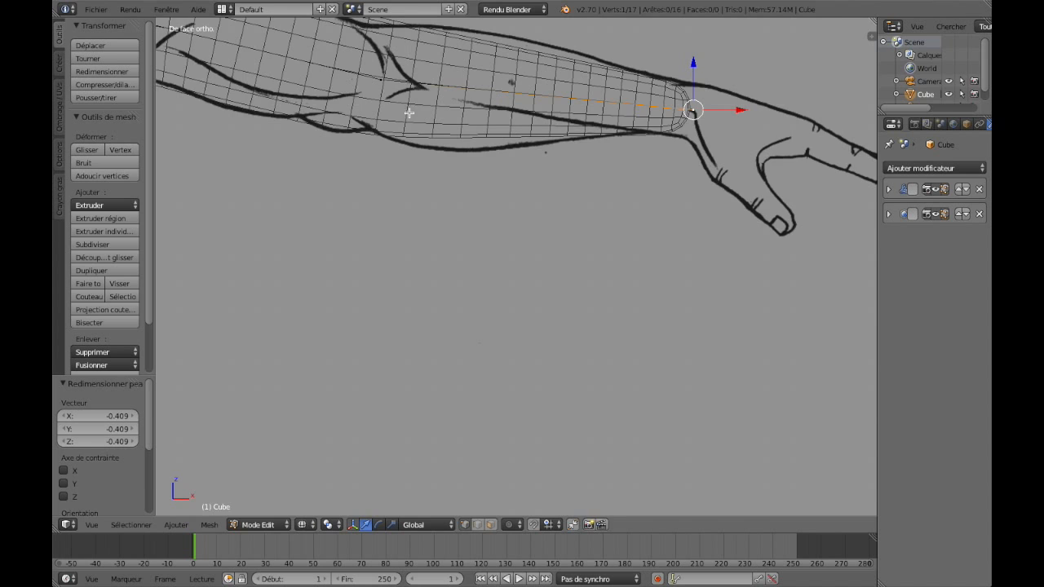
key(KP_5)
key(KP_5)
shift+scroll(478, 176, down, 1)
shift+scroll(478, 175, up, 5)
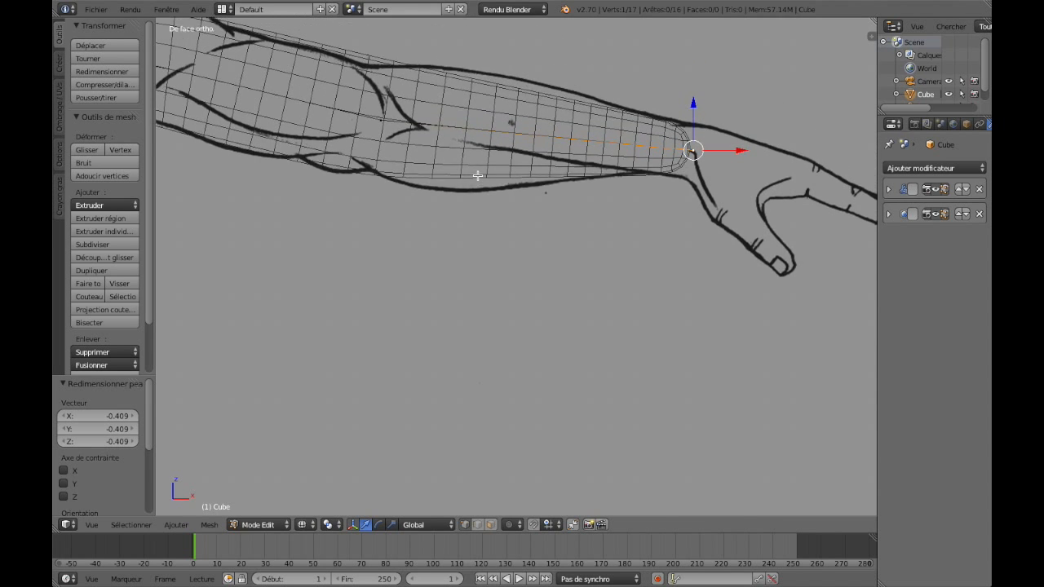
key(KP_5)
key(KP_5)
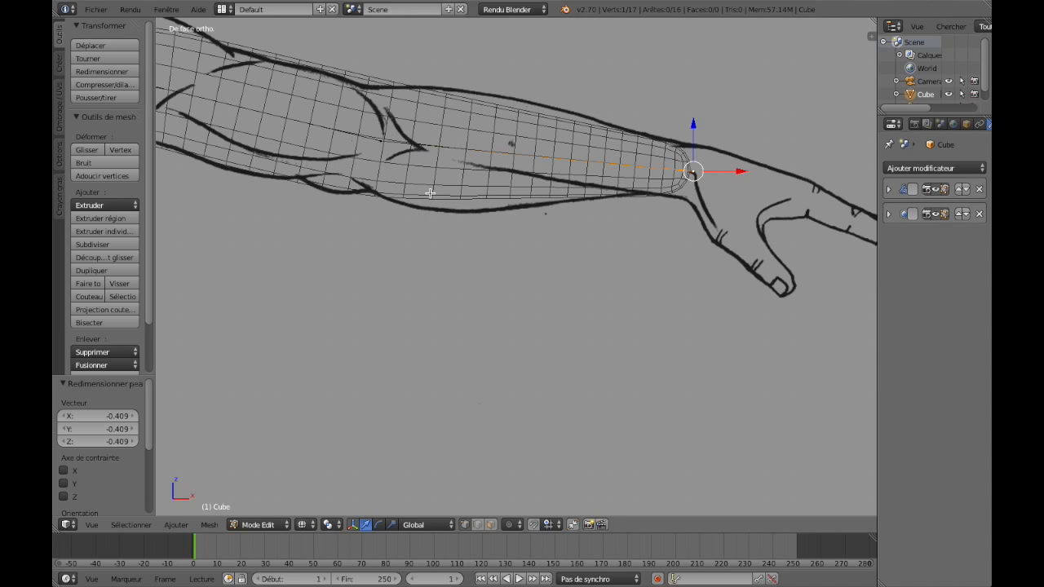
right_click(384, 140)
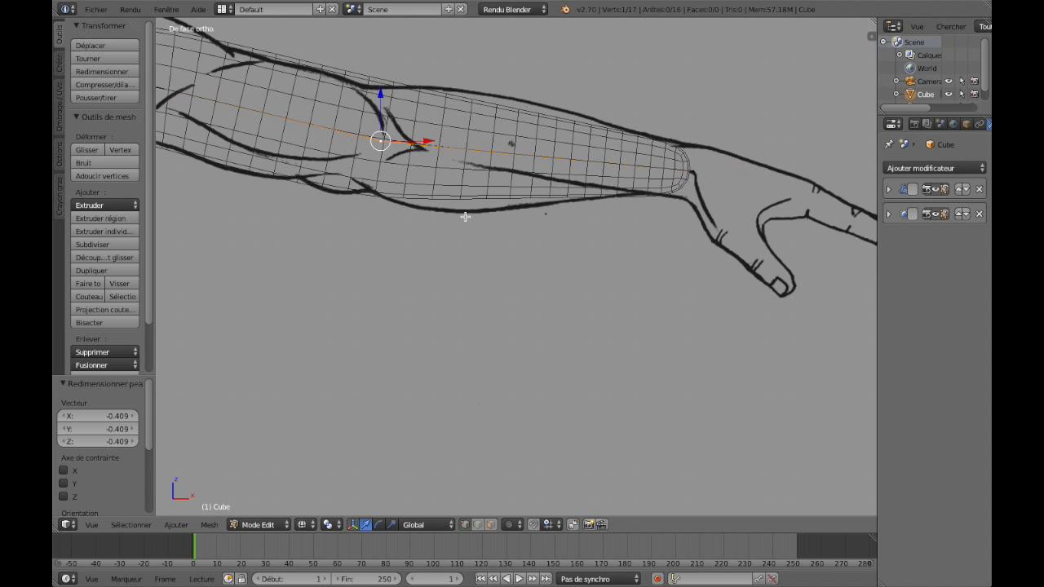
right_click(692, 169)
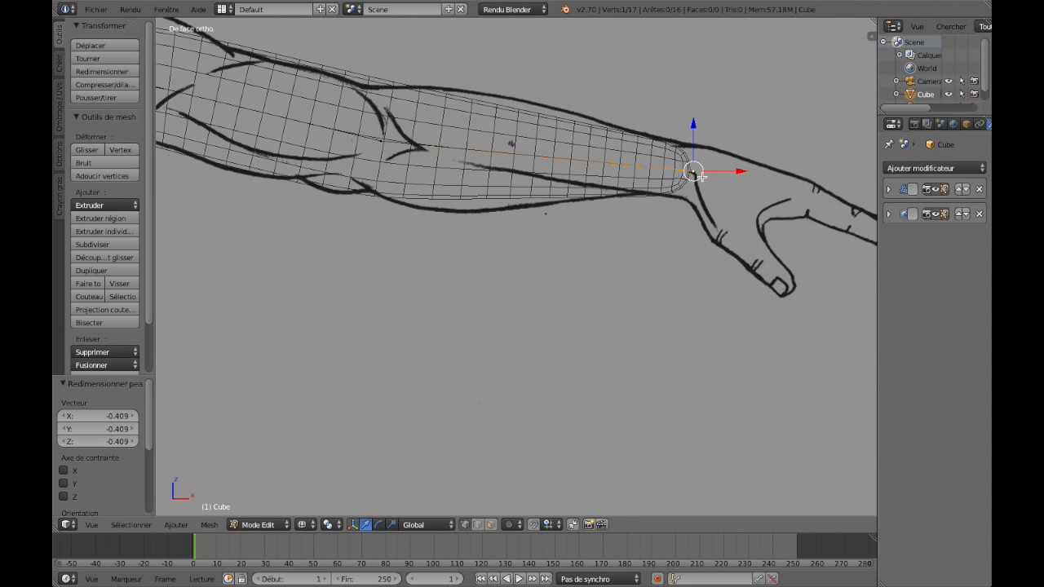
key(KP_5)
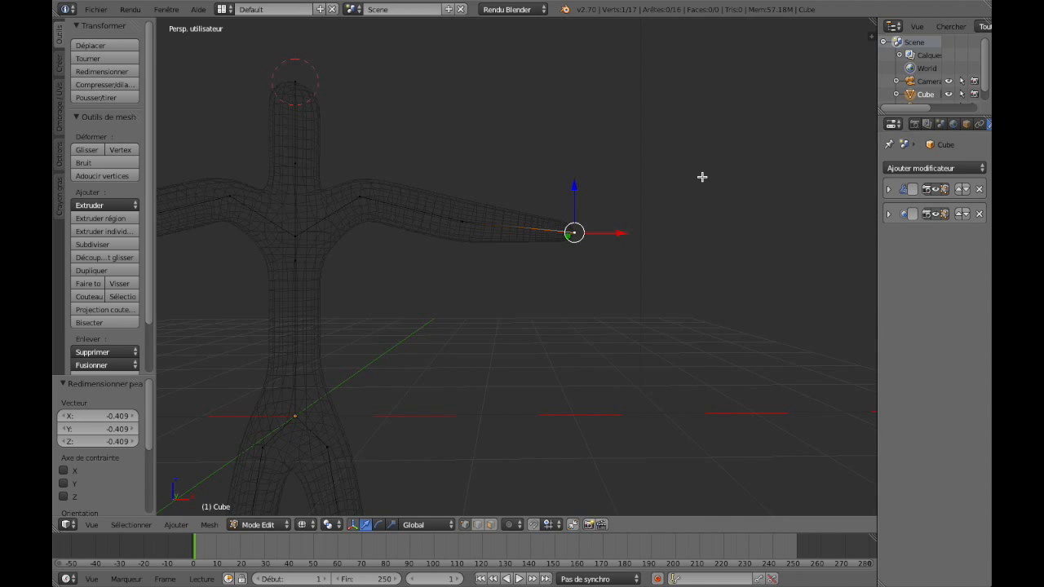
key(KP_5)
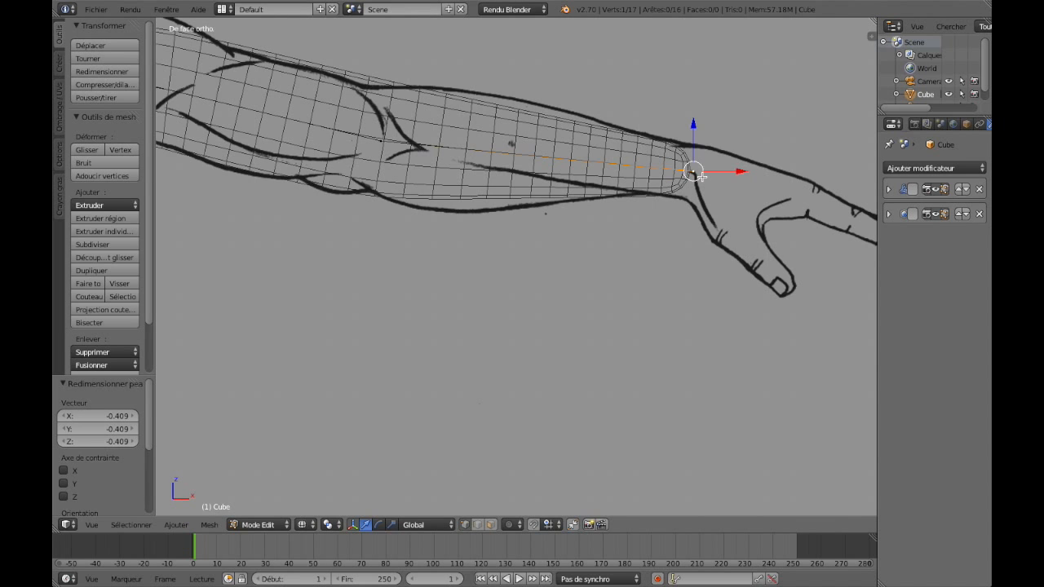
Add one loop cut at the middle of the left forearm edge and resize the skin at the new vertex by 1.355.
key(ctrl+r)
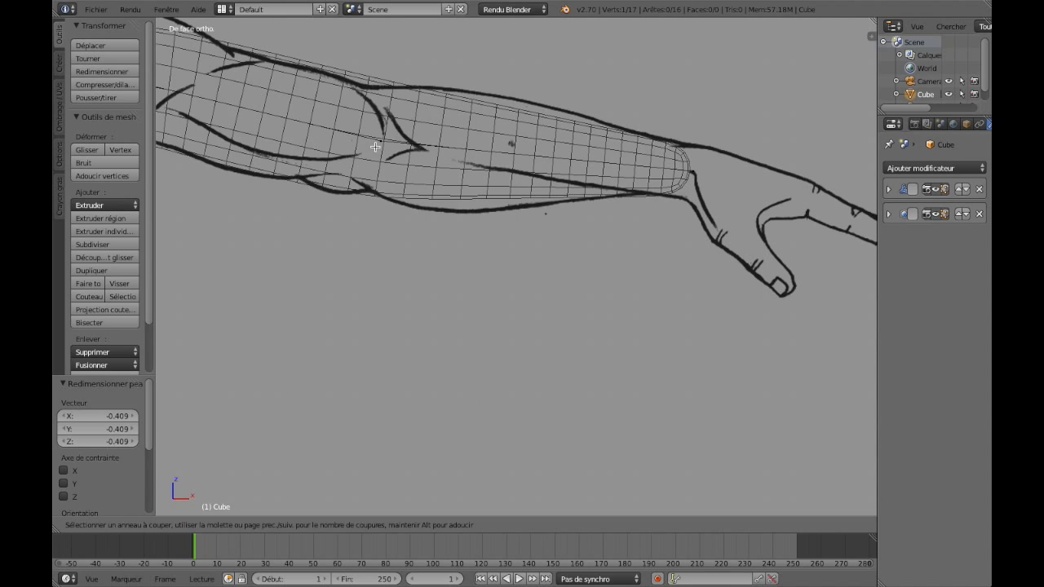
click(523, 153)
right_click(523, 153)
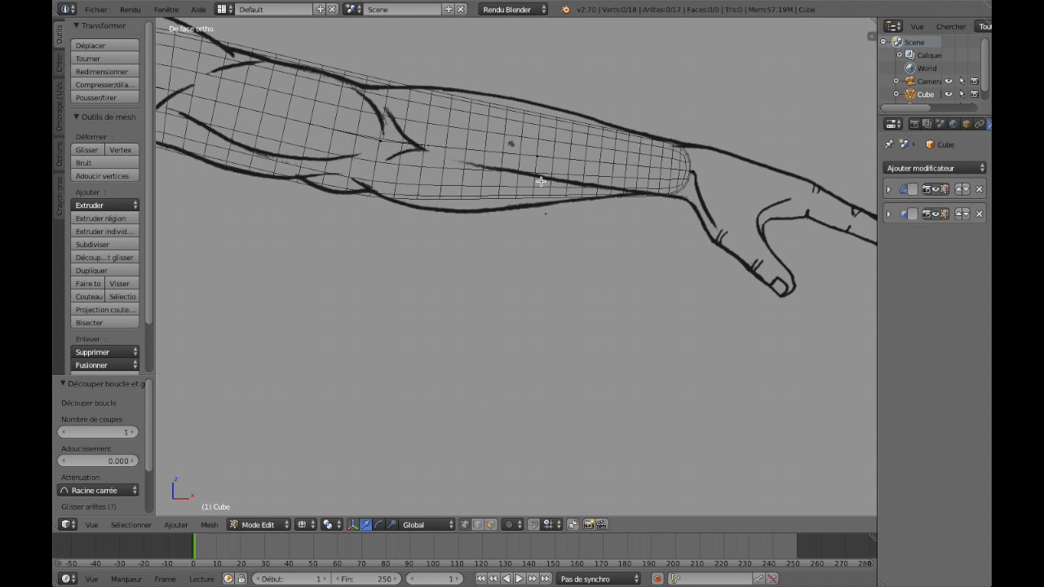
right_click(537, 156)
key(s)
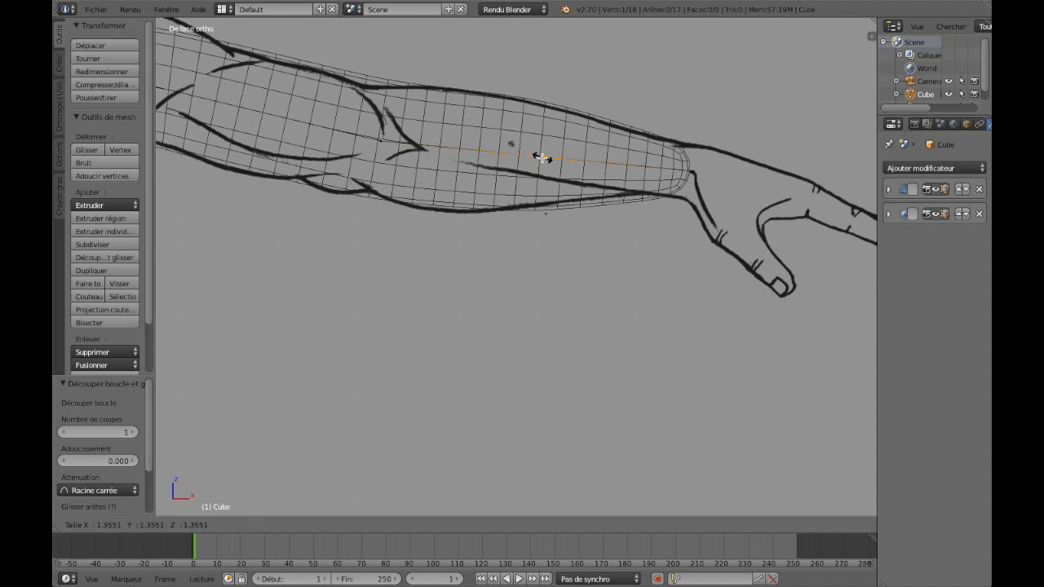
click(541, 158)
Shrink the skin at the left wrist vertex by a factor of 0.561.
click(693, 173)
key(s)
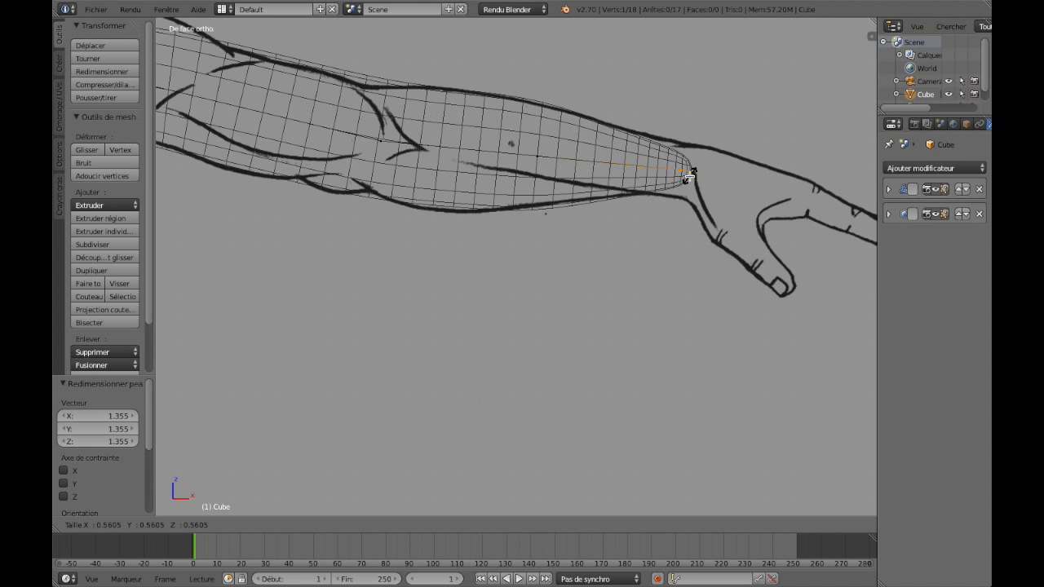
click(690, 176)
Move the middle vertex of the left forearm toward the elbow by -0.079 in X and 0.003 in Z.
right_click(540, 157)
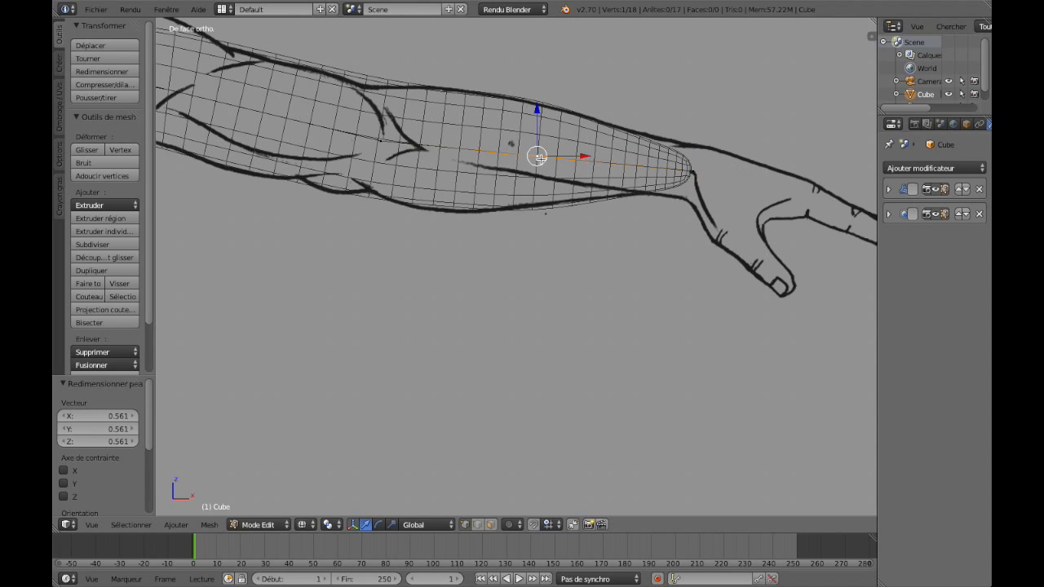
key(g)
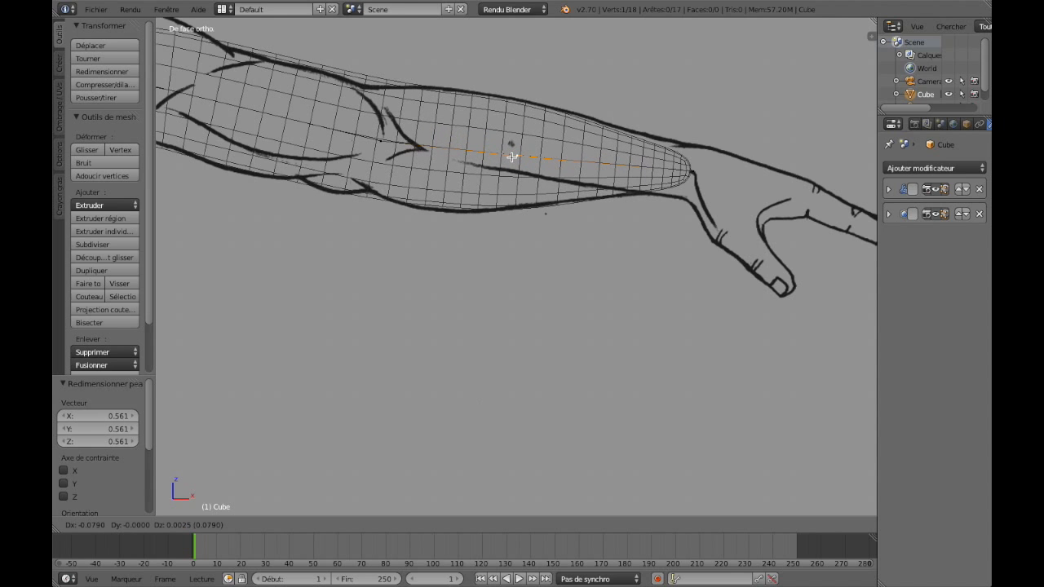
click(511, 156)
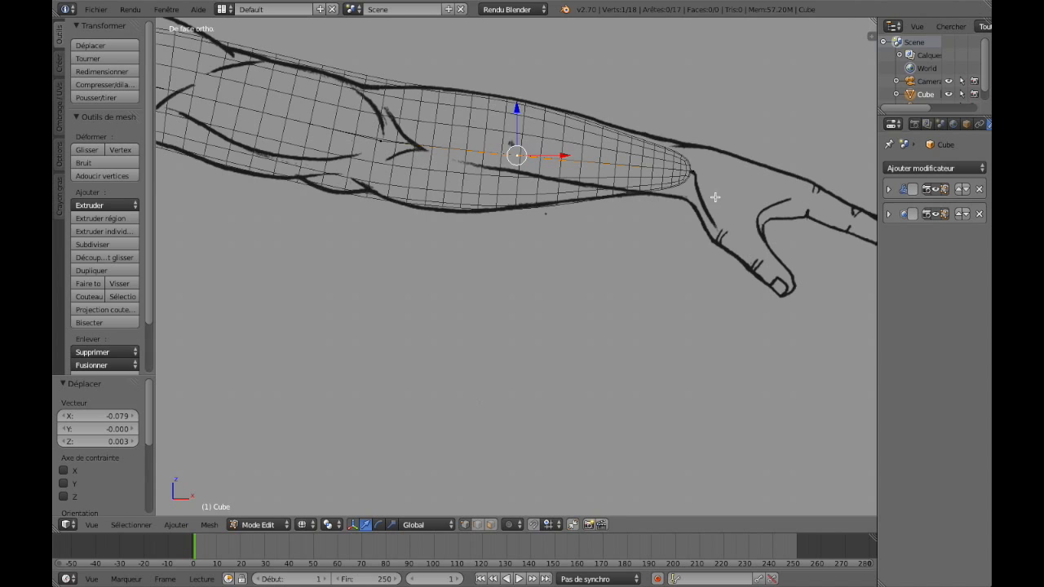
key(z)
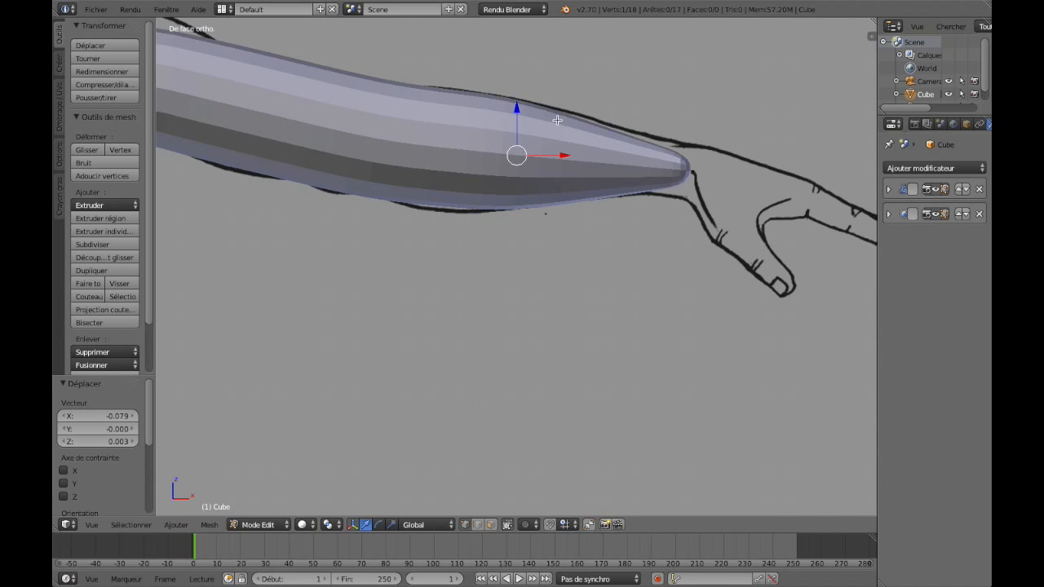
key(z)
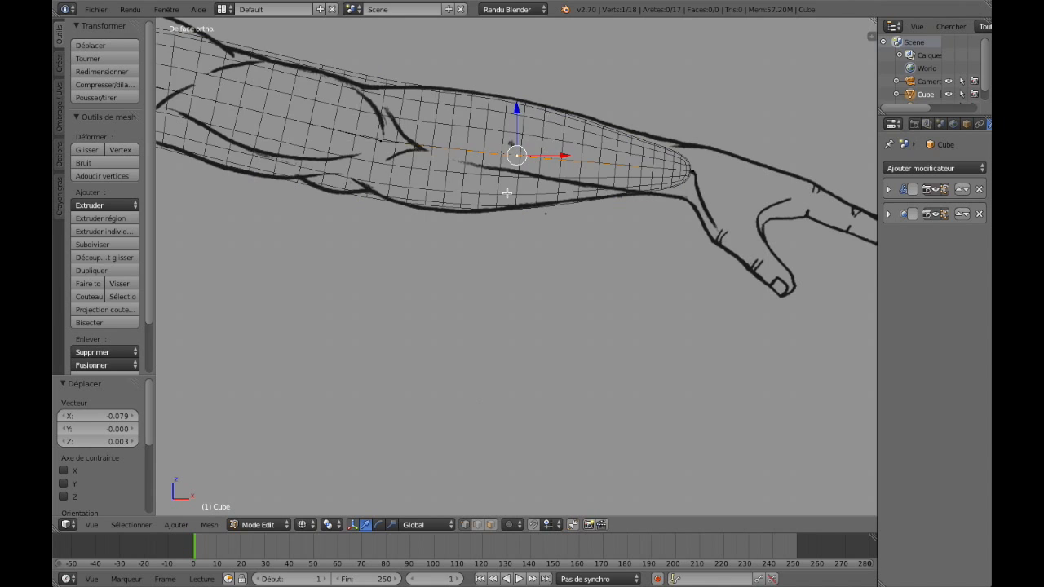
Resize the skin at the left elbow vertex by 0.857 and move the vertex by -0.097 in X and 0.003 in Z.
right_click(381, 140)
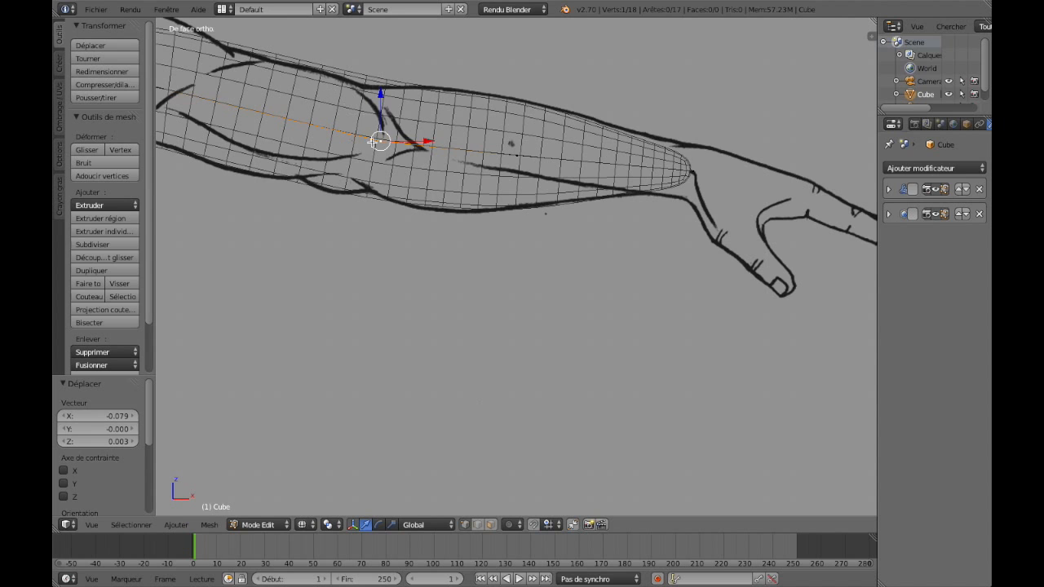
key(s)
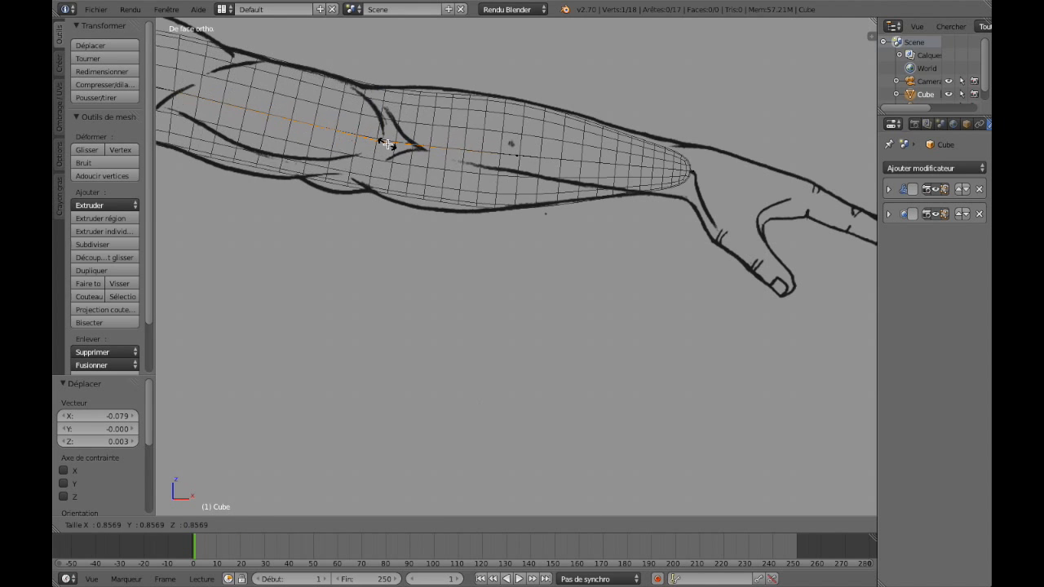
click(388, 144)
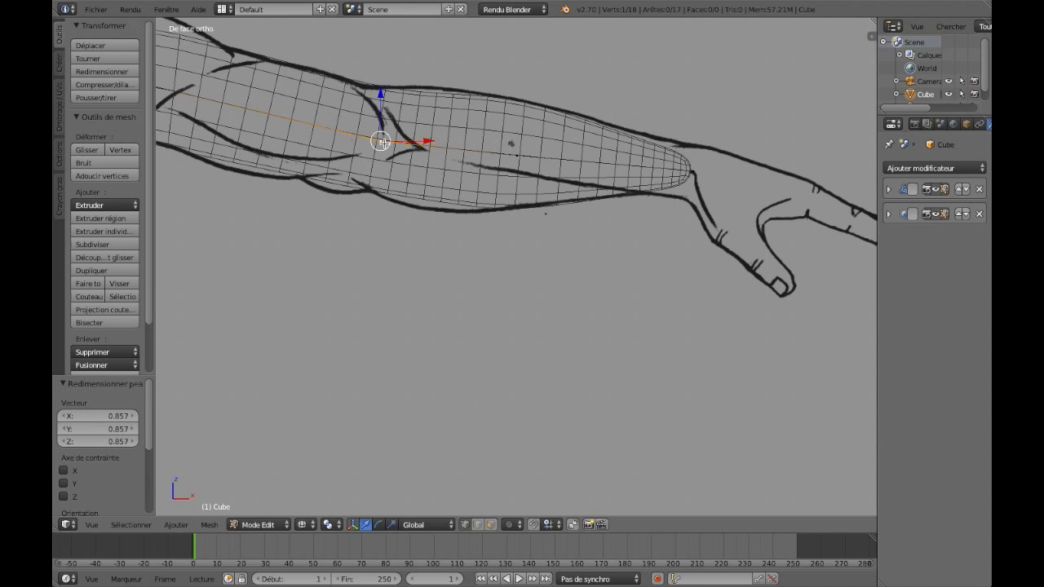
key(g)
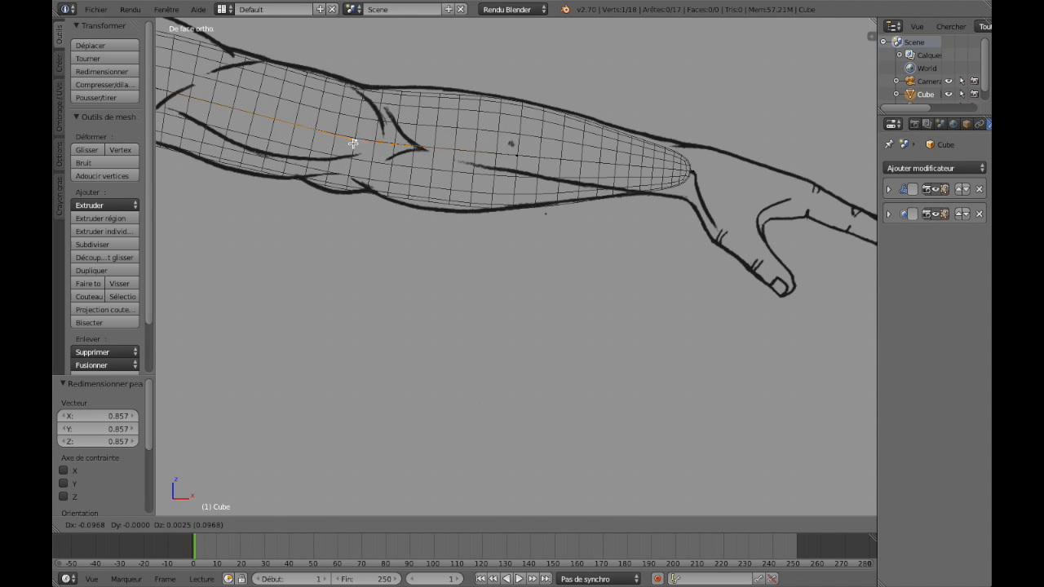
click(352, 144)
Move the left mid-forearm vertex by -0.089 in X and 0.003 in Z, and resize its skin by 1.142.
right_click(517, 155)
key(g)
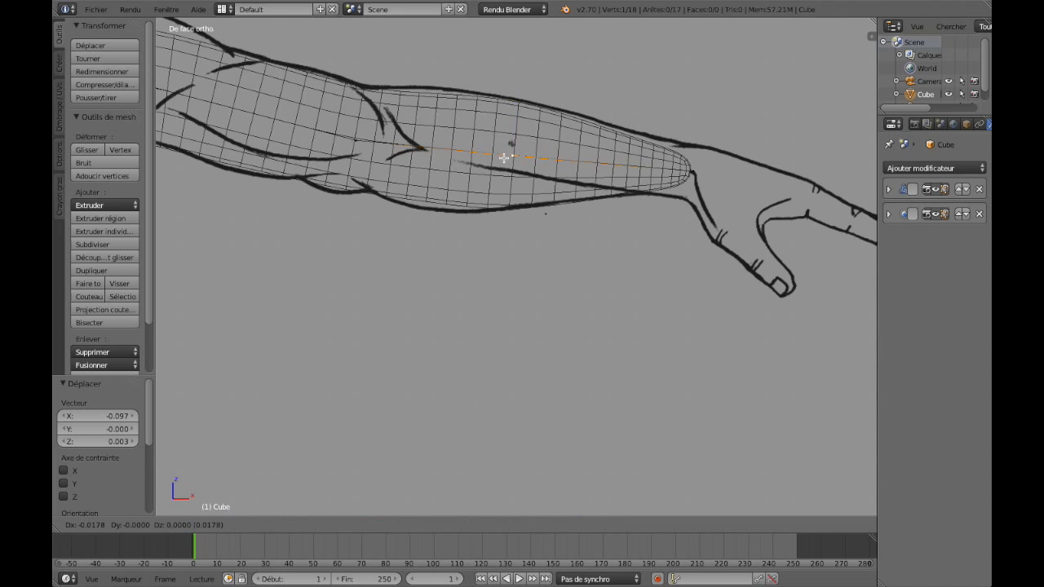
click(487, 155)
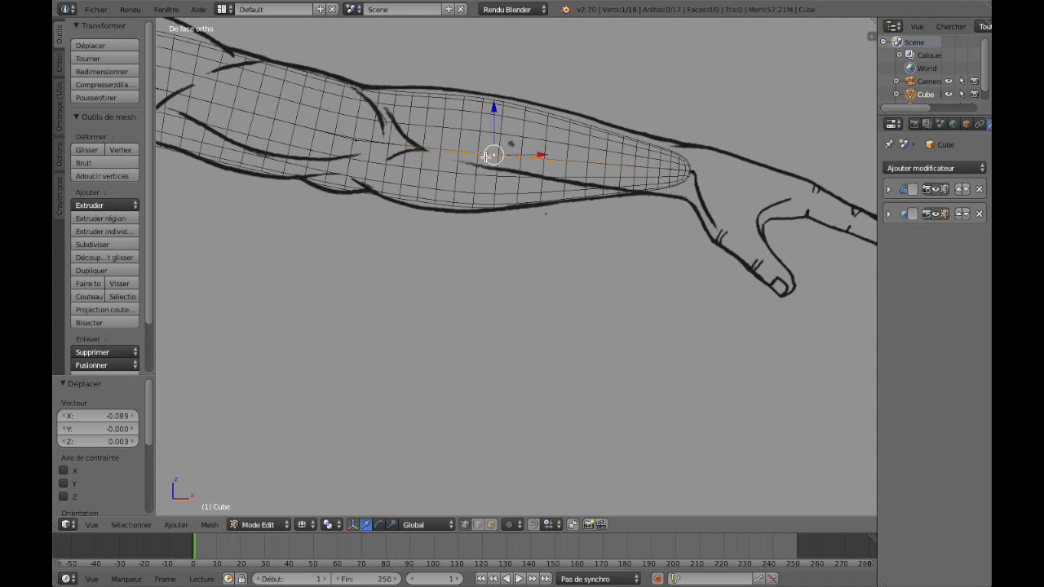
key(s)
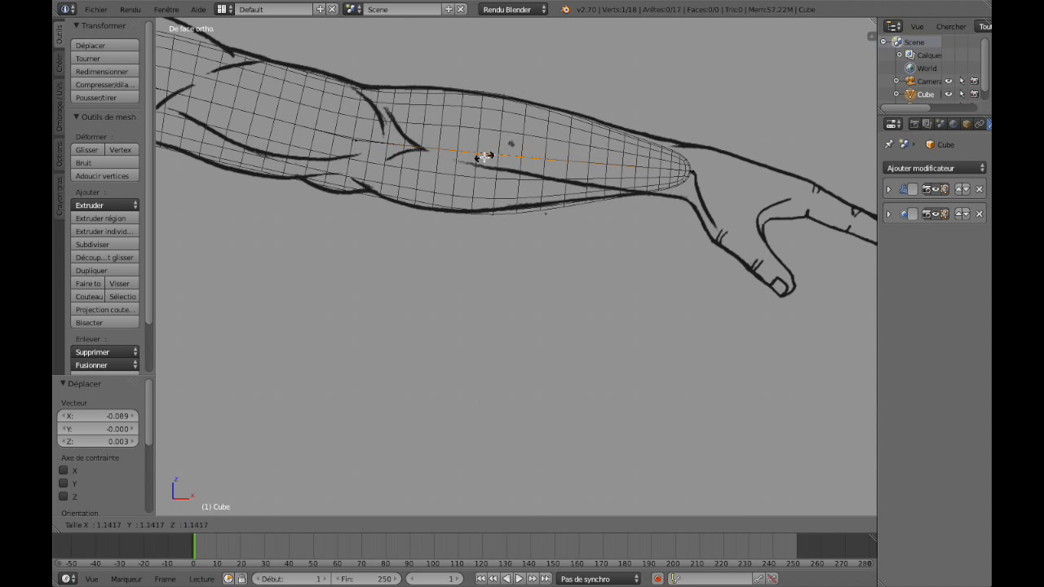
click(485, 156)
Resize the skin at the left shoulder vertex by 0.954 and move the vertex by 0.020 in X and 0.076 in Z.
ctrl+scroll(468, 170, up, 2)
ctrl+scroll(471, 170, down, 7)
shift+scroll(474, 170, down, 1)
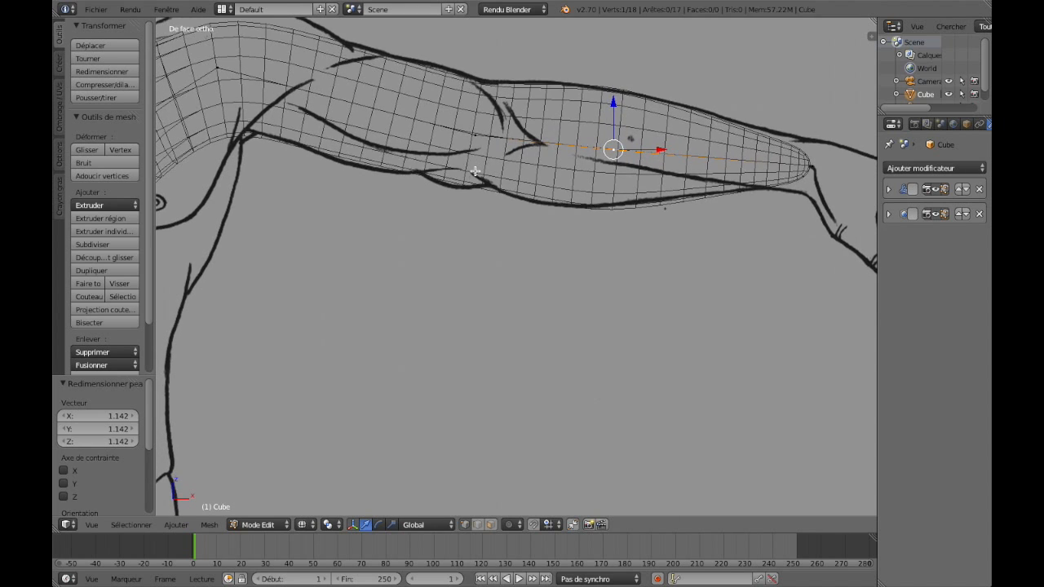
shift+scroll(475, 170, up, 4)
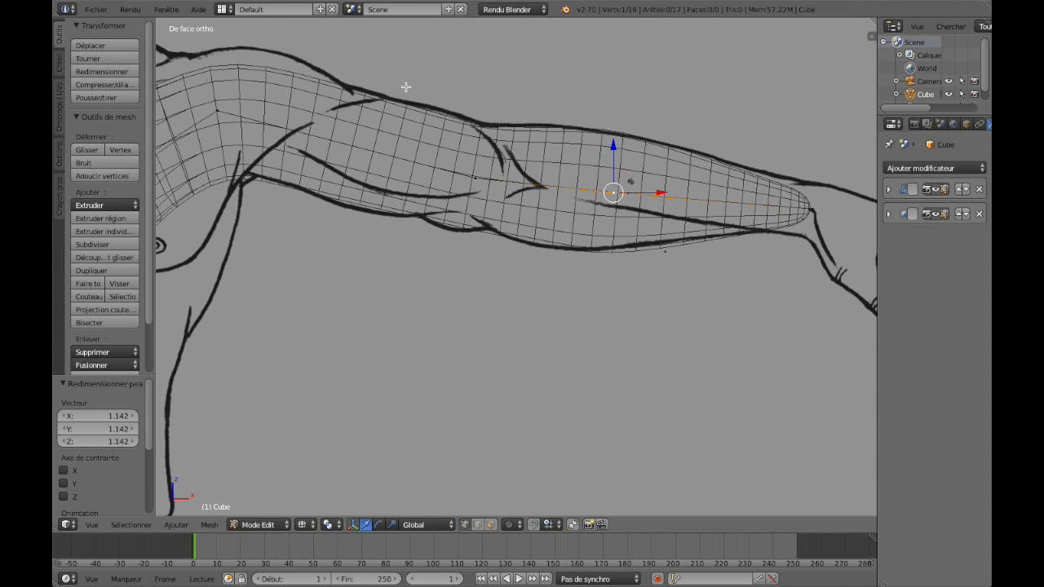
key(z)
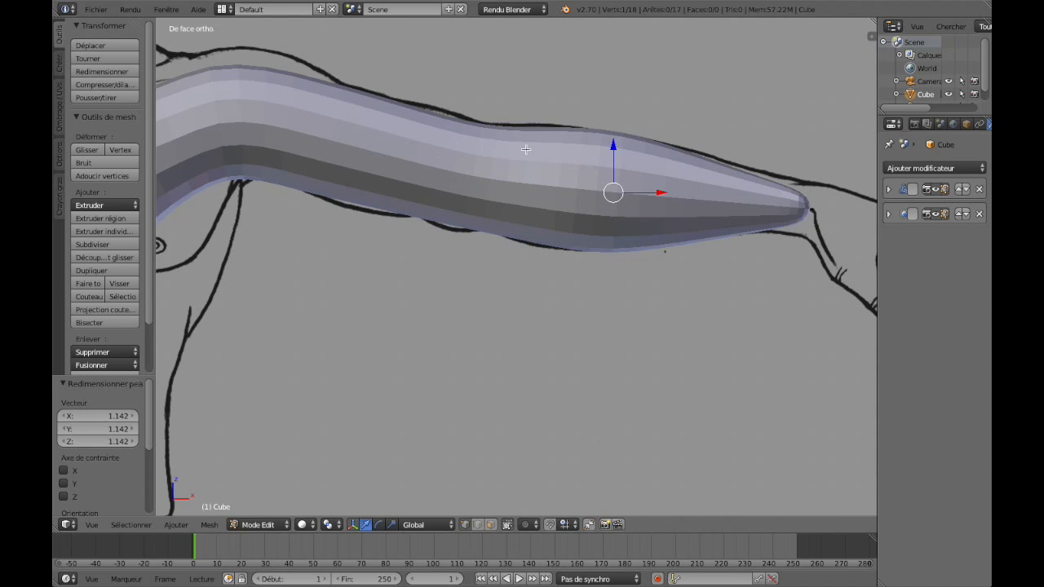
key(z)
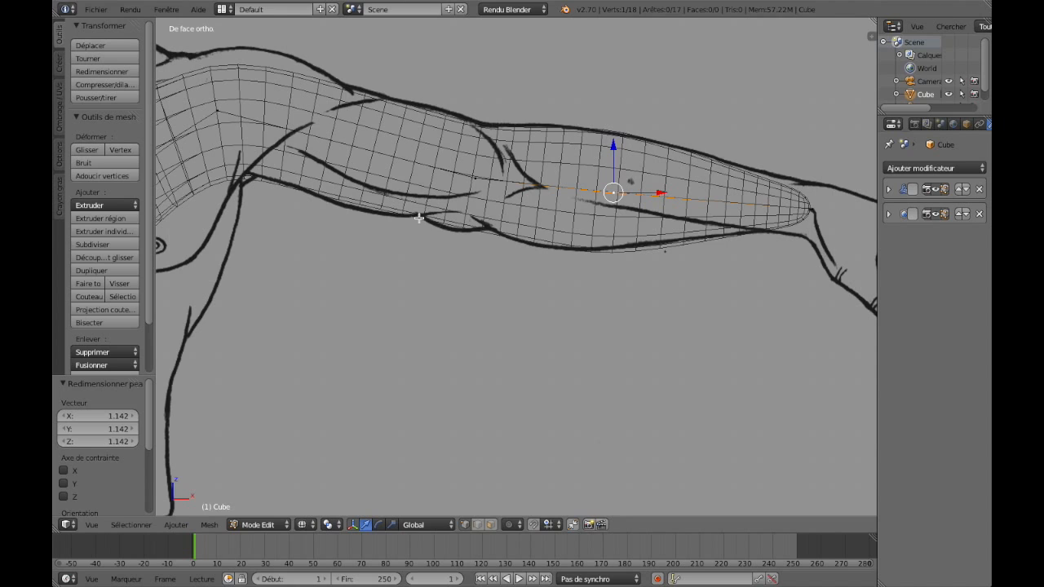
right_click(218, 108)
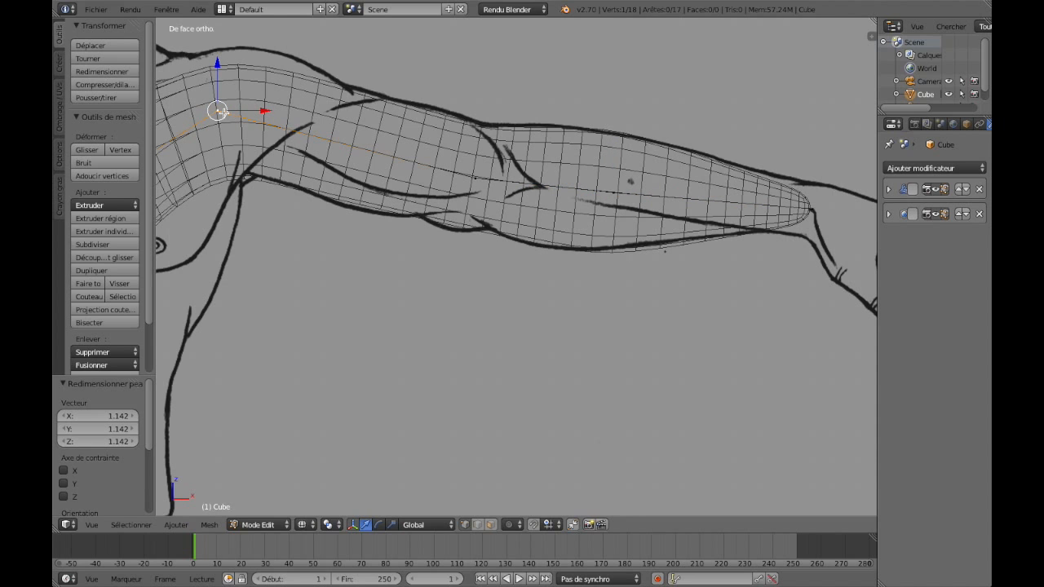
key(s)
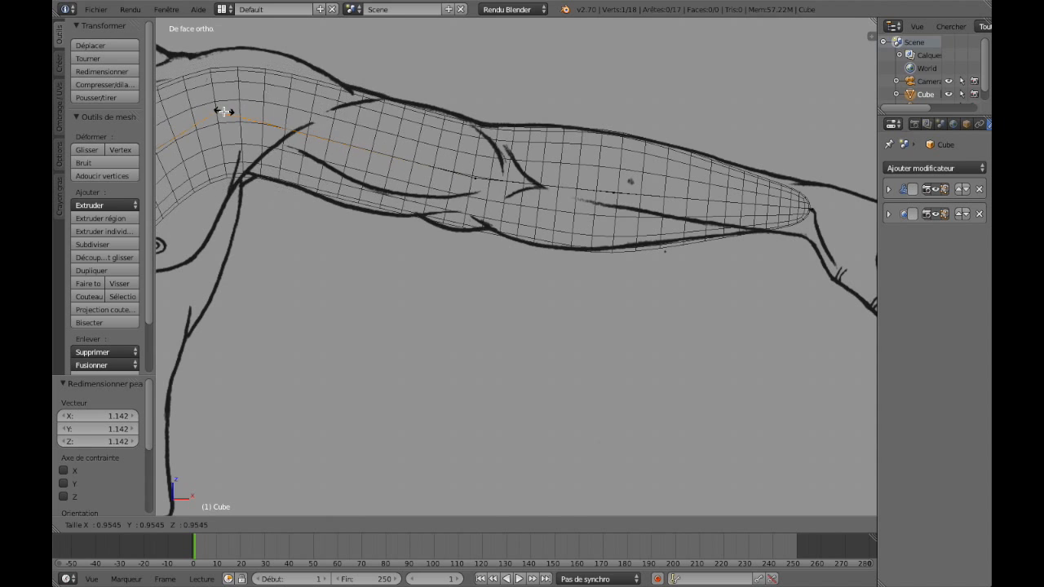
click(223, 111)
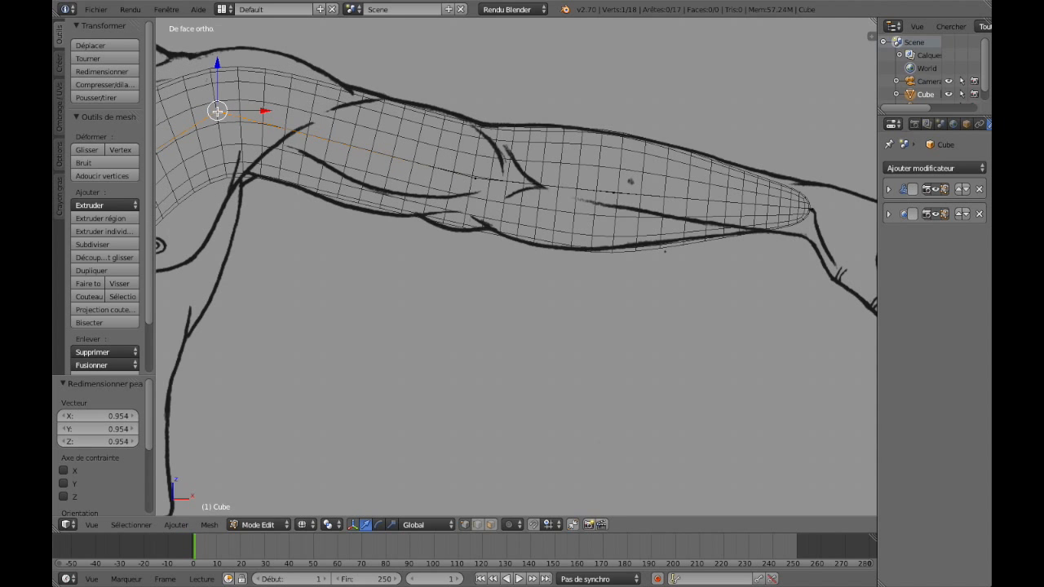
key(g)
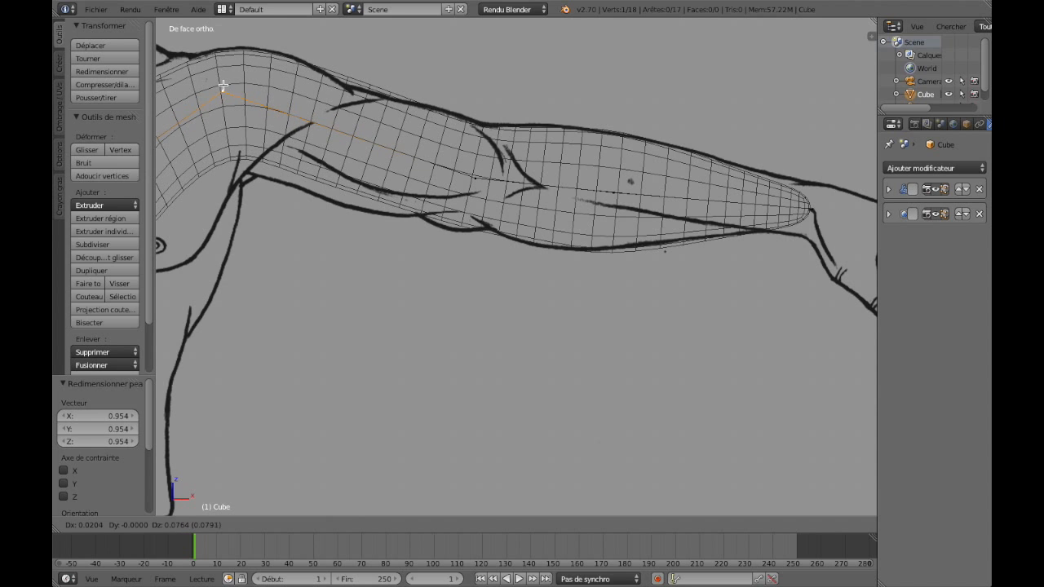
click(223, 85)
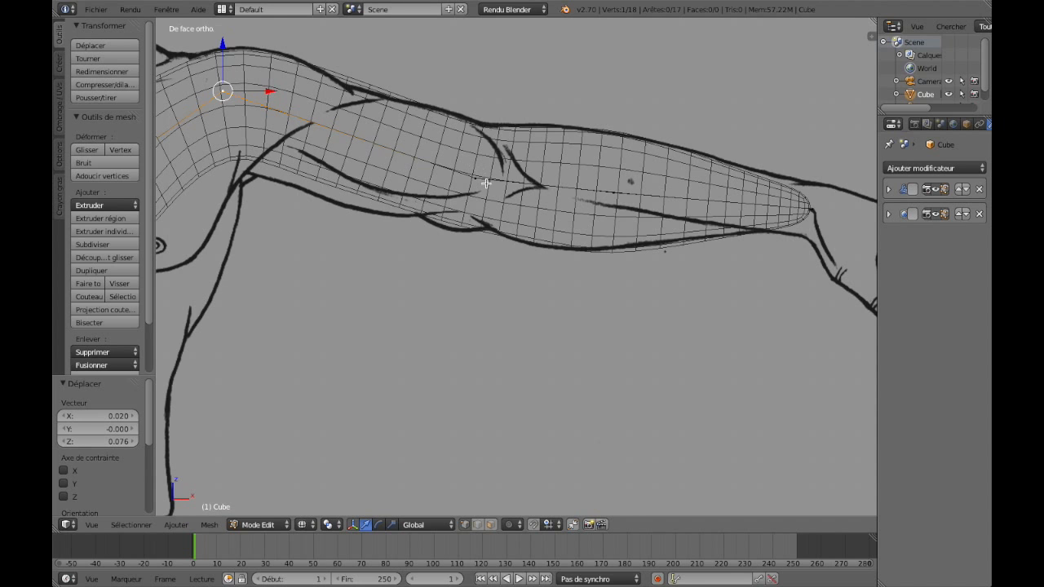
Add one loop cut at the middle of the left upper arm edge between the shoulder and elbow vertices.
middle_drag(382, 154, 402, 203)
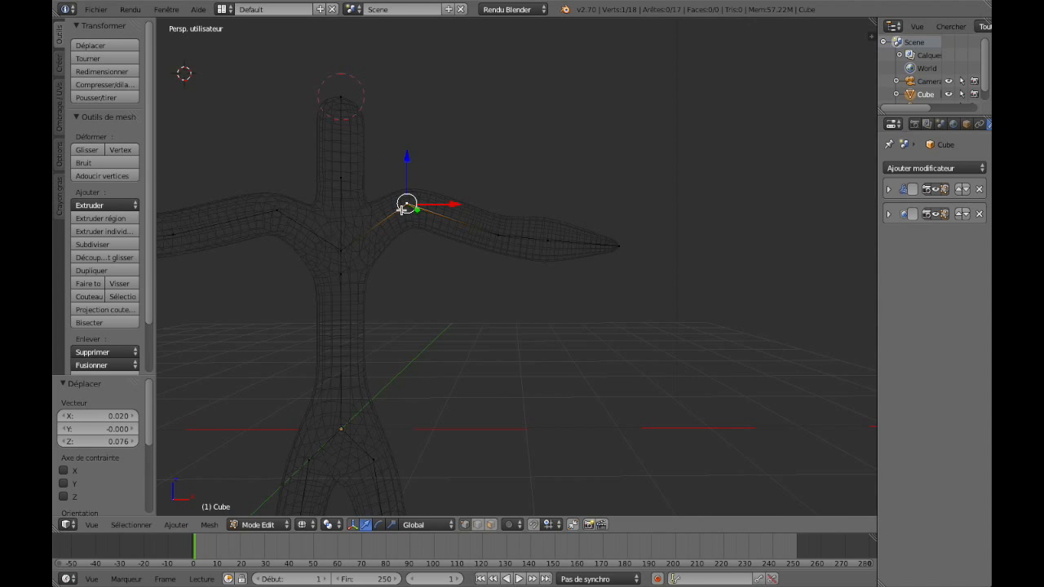
key(KP_1)
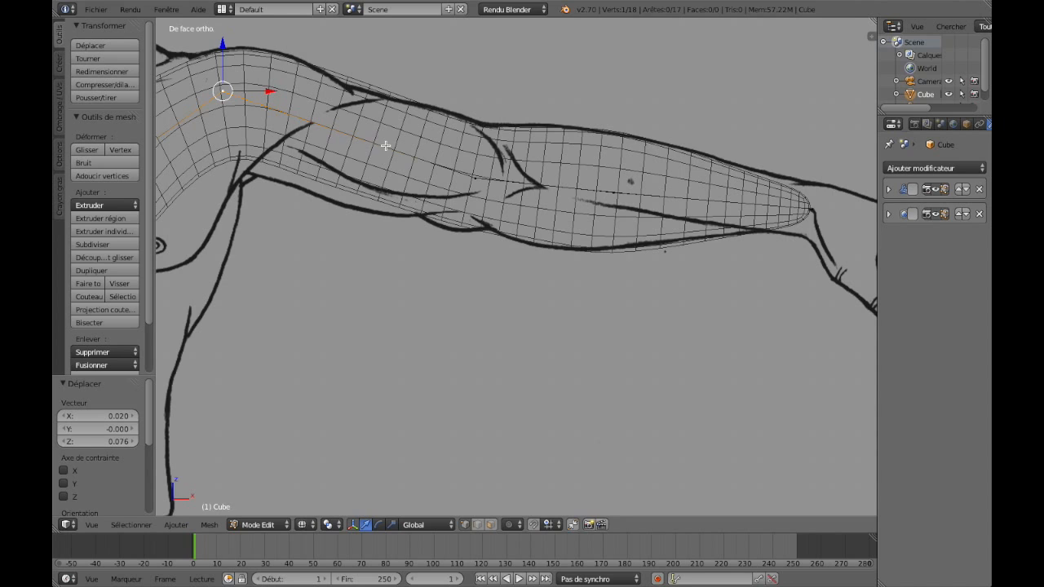
key(ctrl+r)
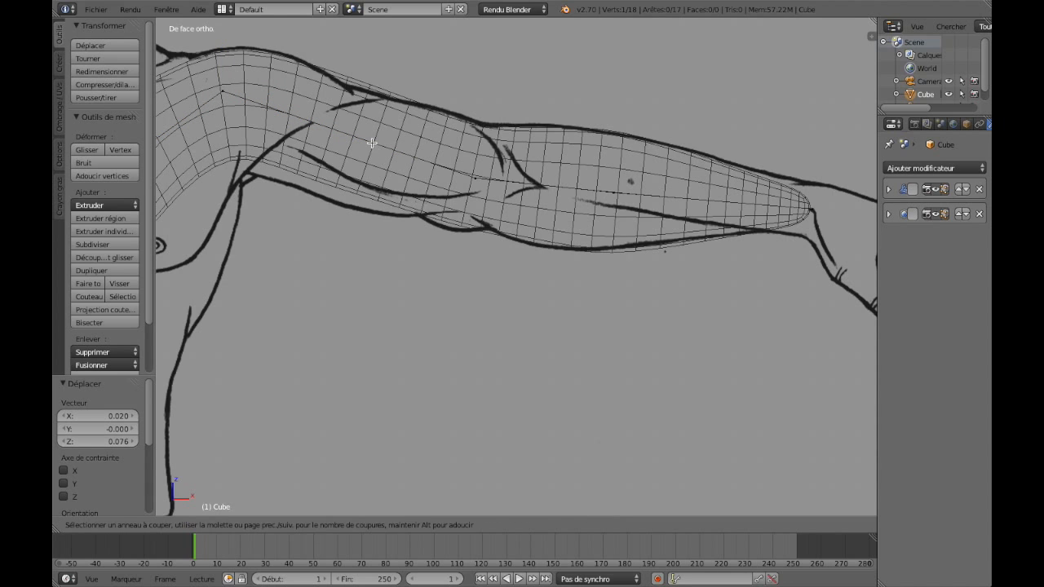
click(346, 133)
right_click(347, 141)
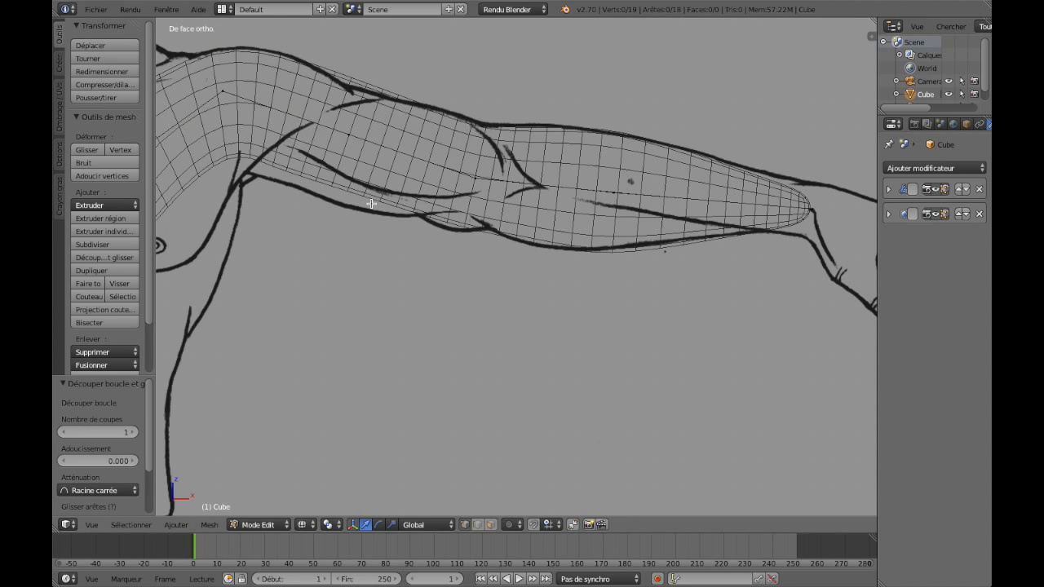
Move the new left upper arm vertex by -0.023 in X and -0.043 in Z, and resize its skin by 1.083.
right_click(349, 135)
key(g)
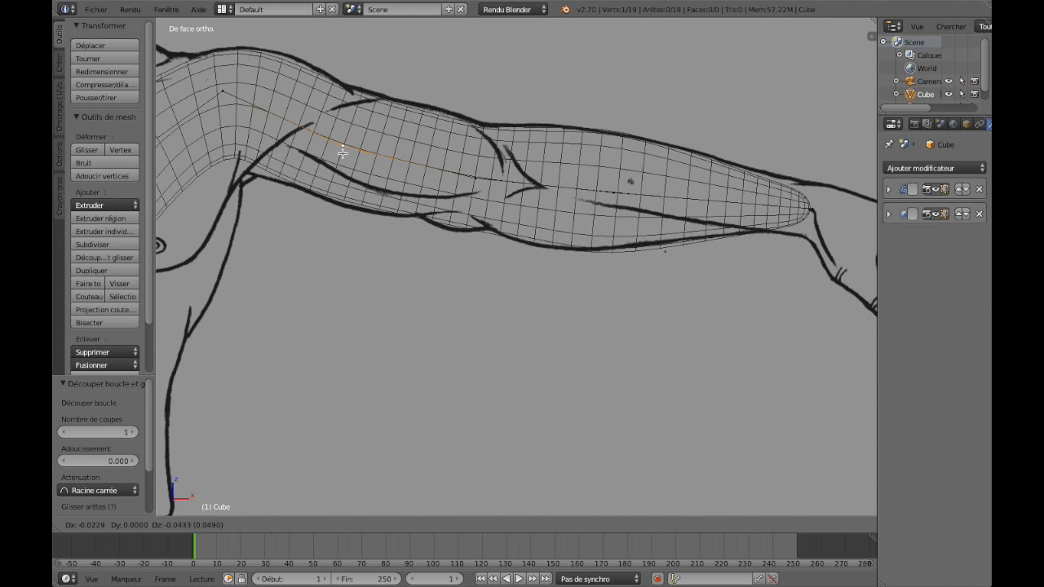
click(343, 152)
key(s)
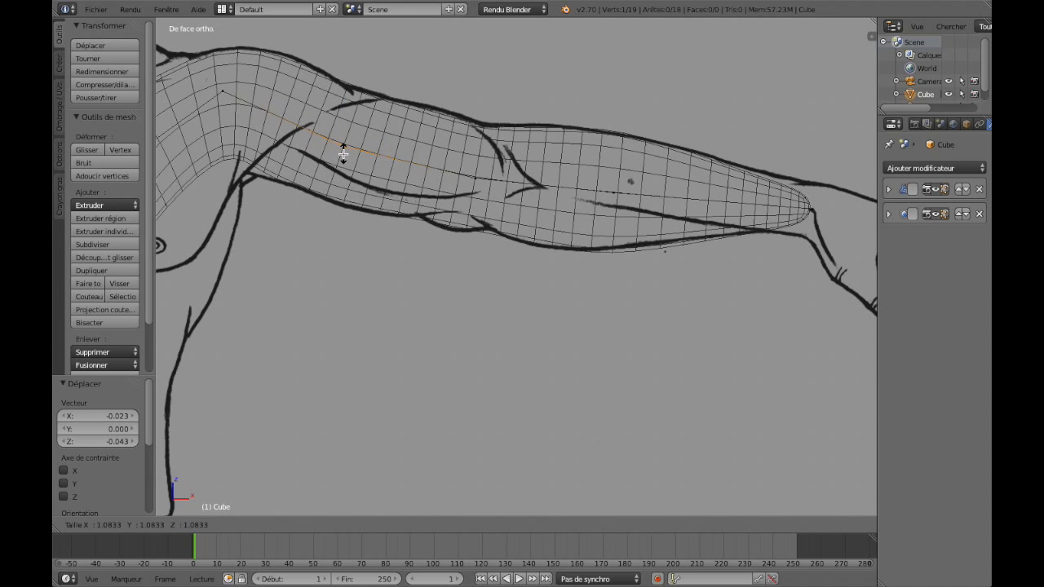
click(343, 154)
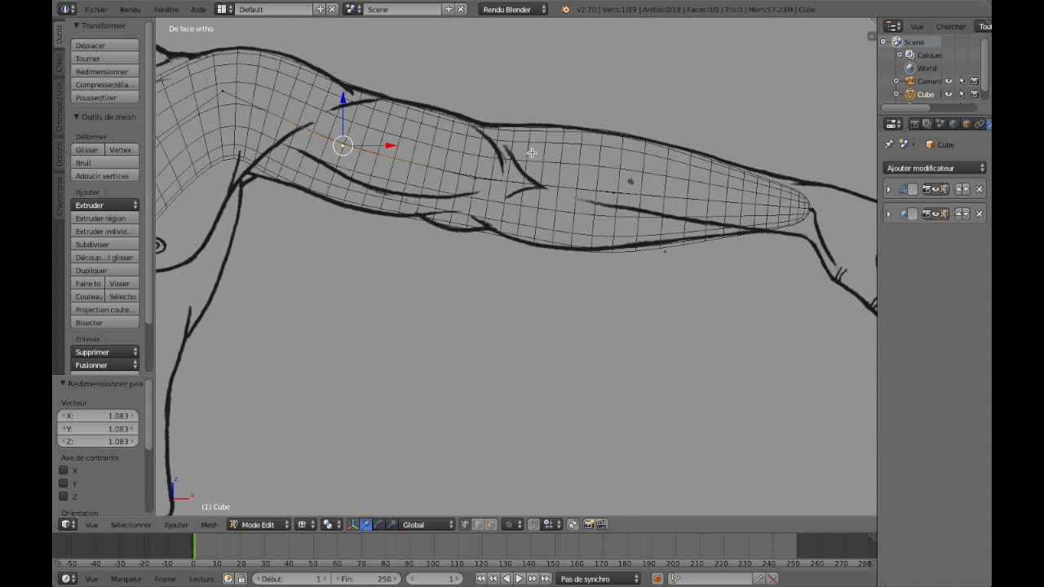
Examine the body and left arm in solid shading from several angles, and compare the wireframe with the reference in the front view.
key(z)
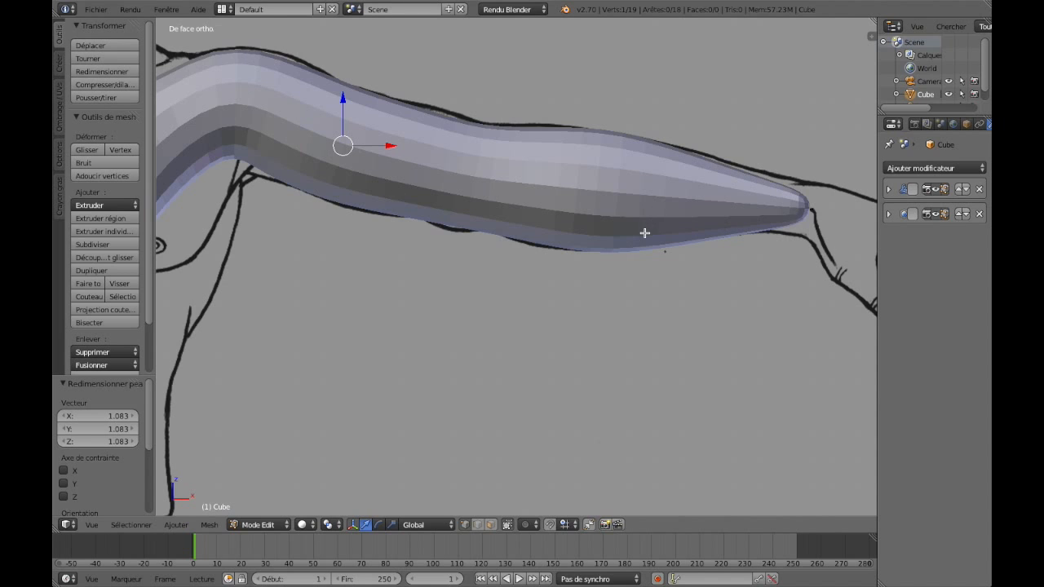
middle_drag(644, 233, 531, 239)
scroll(510, 239, left, 5)
scroll(511, 239, right, 10)
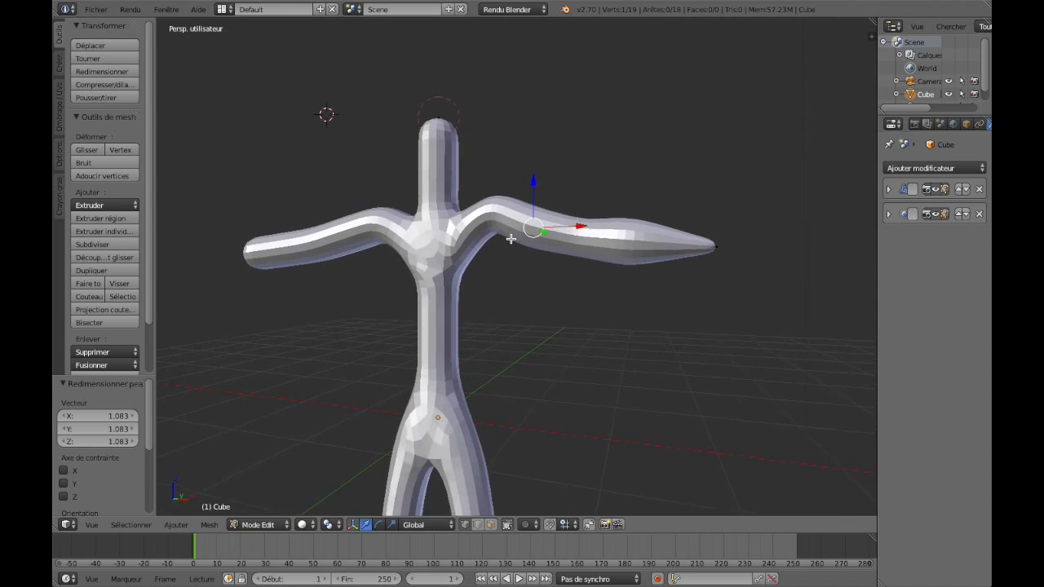
scroll(511, 239, up, 3)
scroll(511, 239, down, 10)
scroll(510, 239, left, 5)
scroll(511, 239, right, 10)
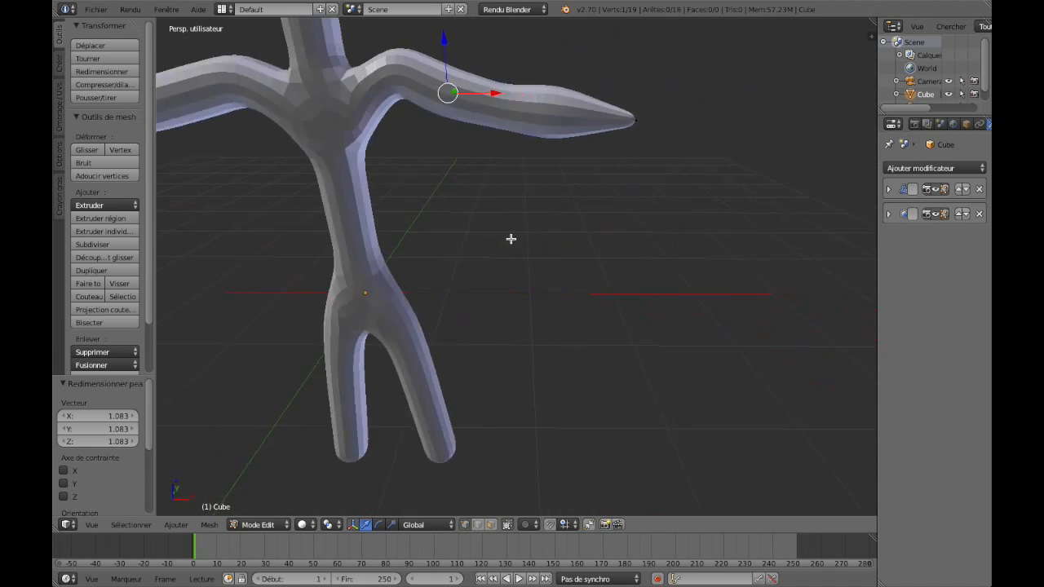
scroll(510, 239, right, 10)
scroll(510, 239, left, 10)
ctrl+scroll(511, 239, up, 5)
ctrl+scroll(511, 239, down, 8)
scroll(511, 239, down, 5)
scroll(511, 239, right, 8)
scroll(511, 239, left, 10)
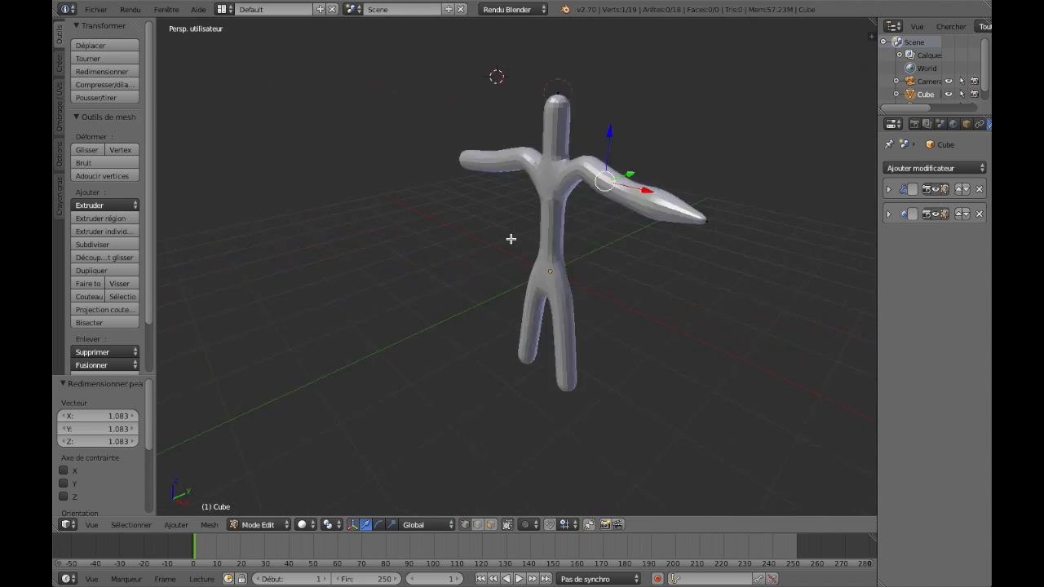
scroll(511, 239, right, 15)
scroll(536, 244, right, 10)
key(KP_1)
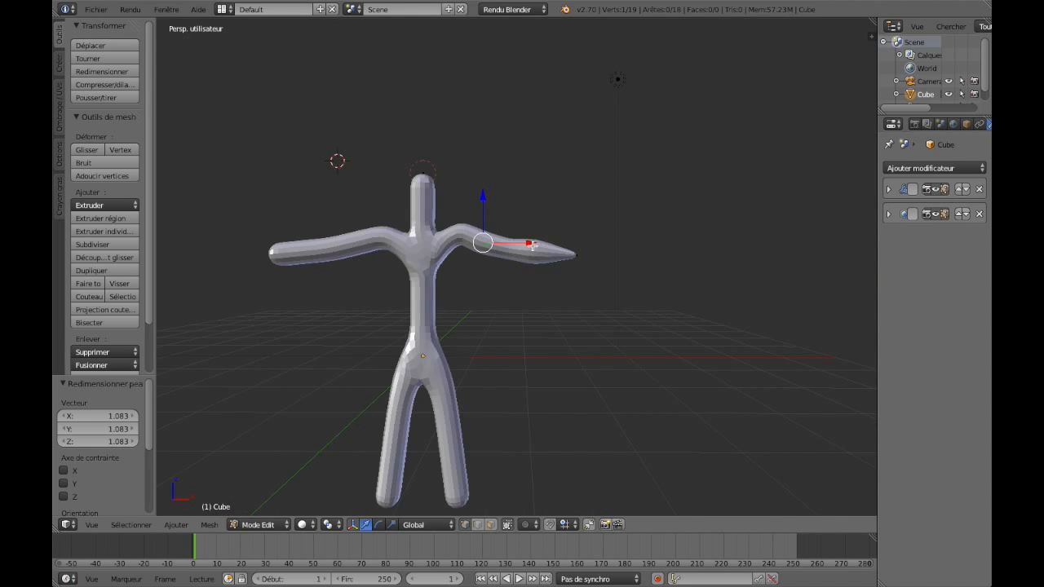
key(KP_1)
key(z)
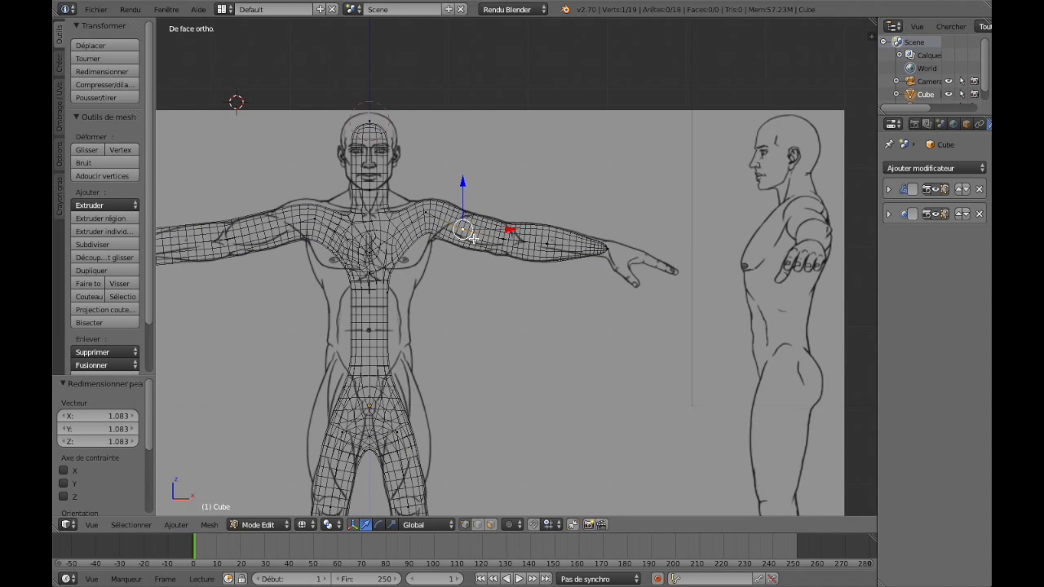
scroll(472, 235, up, 5)
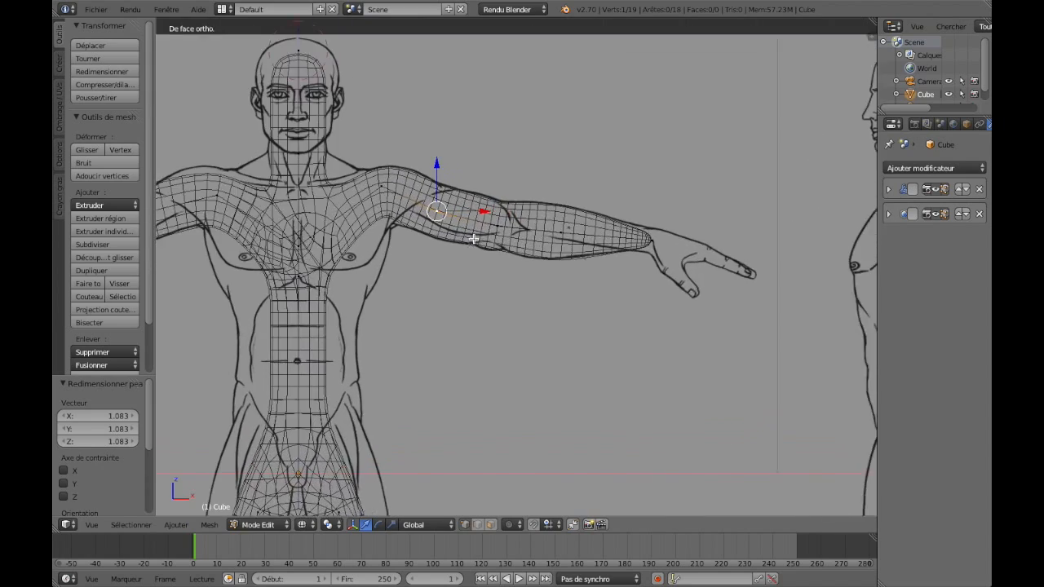
Move the top head vertex by 0.003 in X and 0.117 in Z, and resize its skin by 1.781 to match the skull.
scroll(465, 227, up, 2)
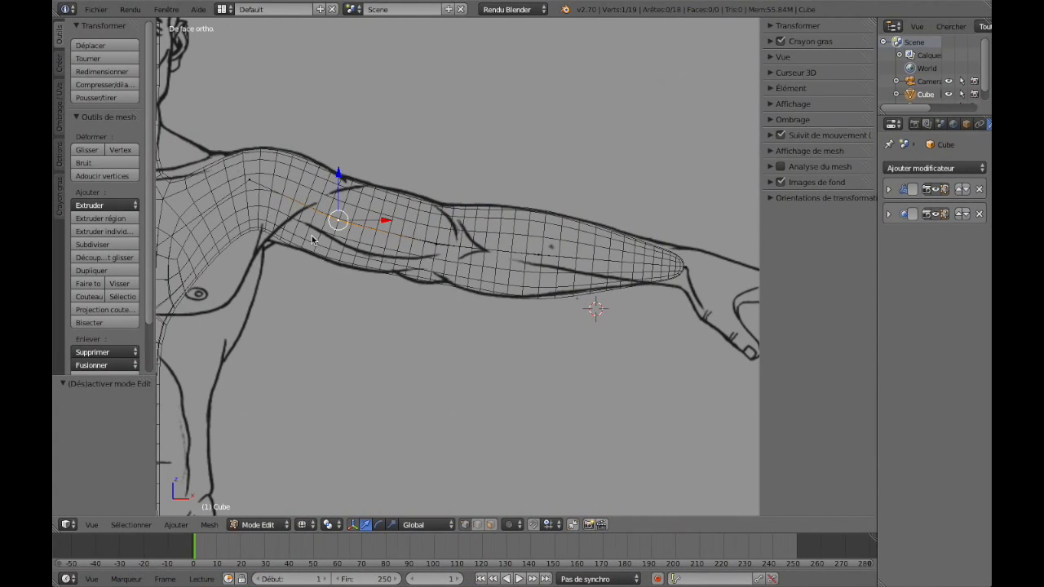
scroll(312, 239, left, 5)
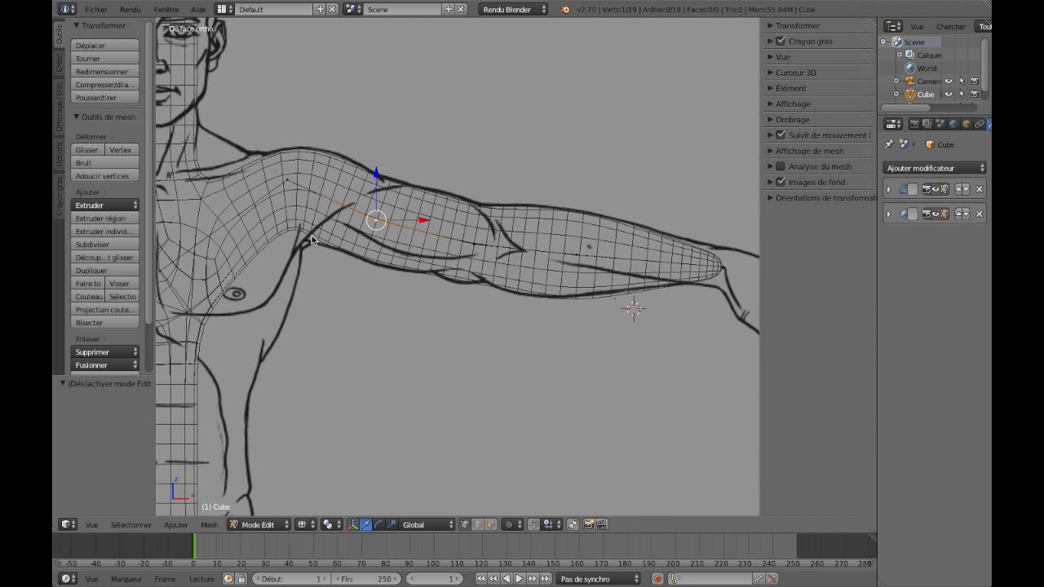
scroll(241, 127, left, 10)
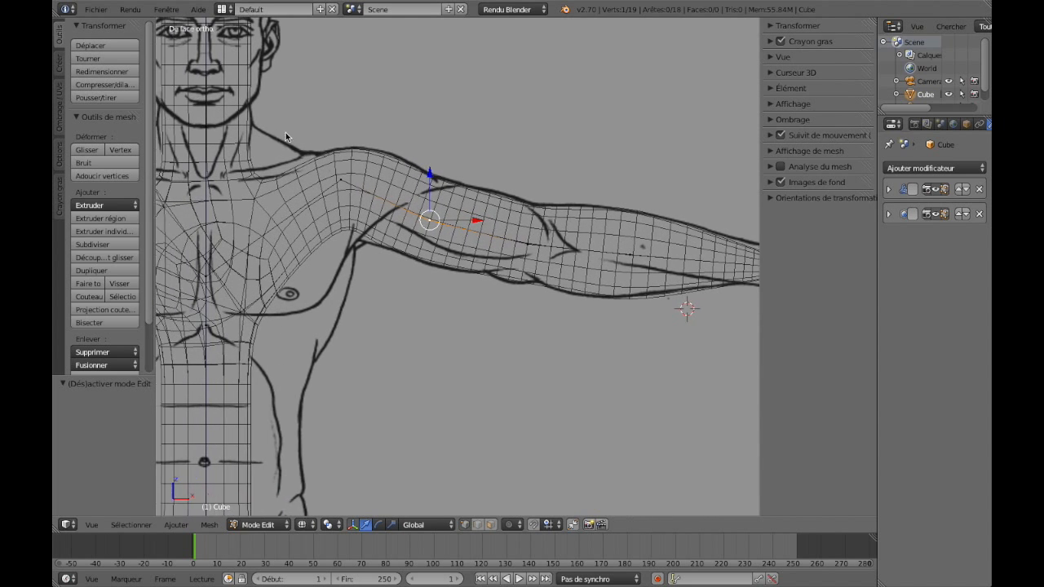
shift+scroll(331, 139, up, 12)
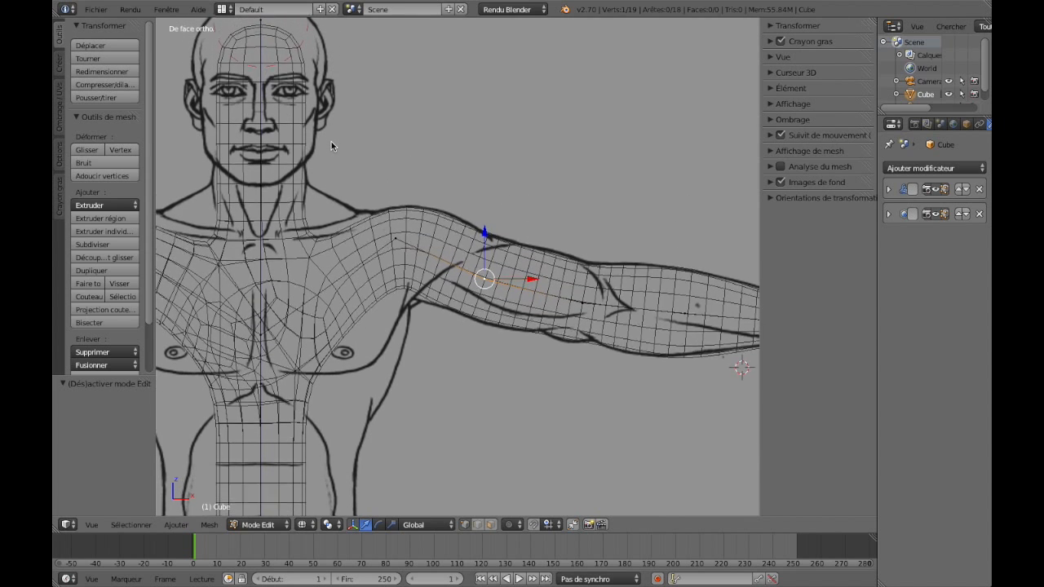
ctrl+scroll(331, 150, left, 6)
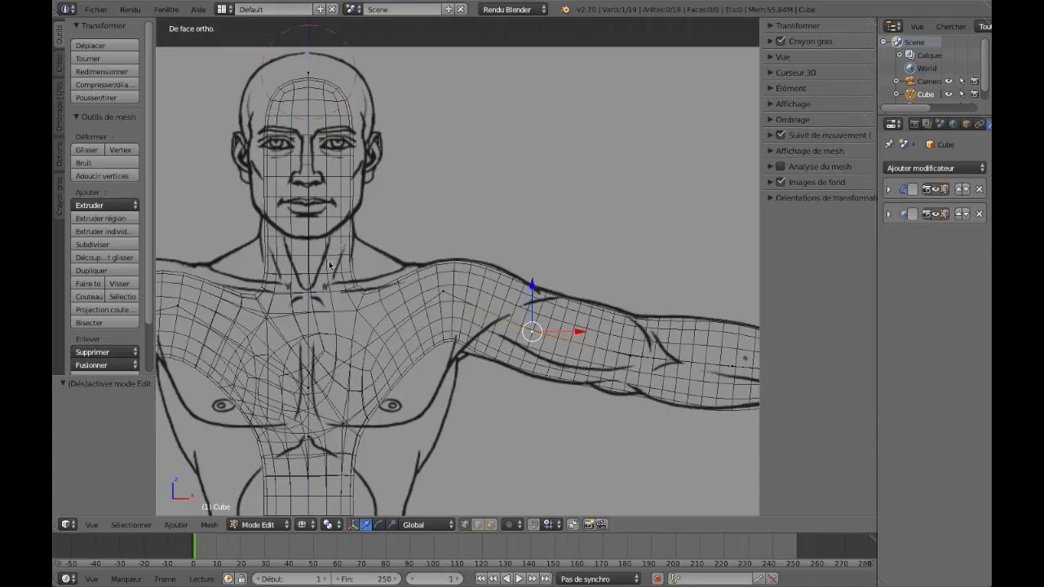
right_click(310, 76)
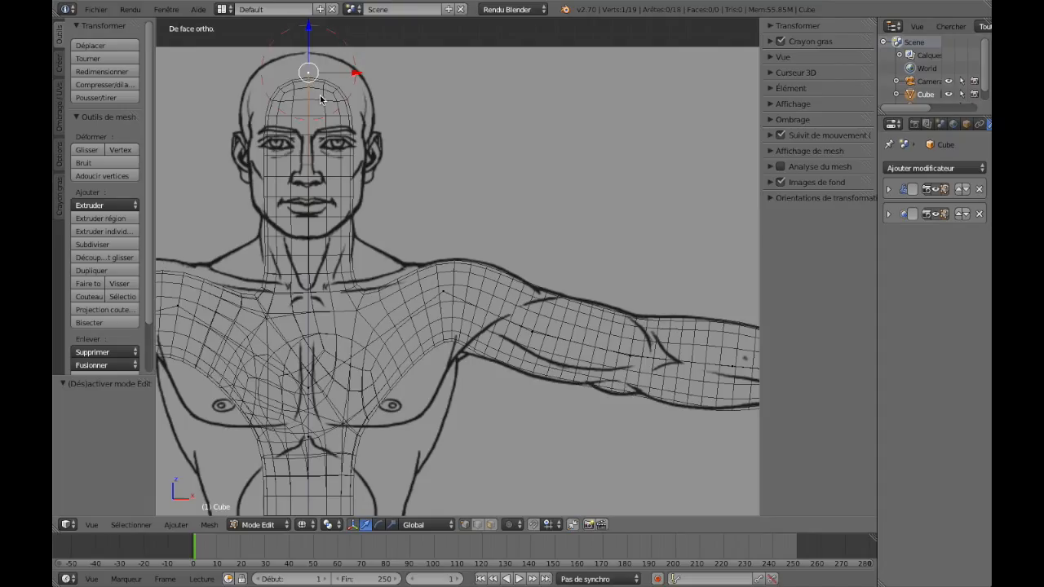
middle_drag(318, 79, 324, 77)
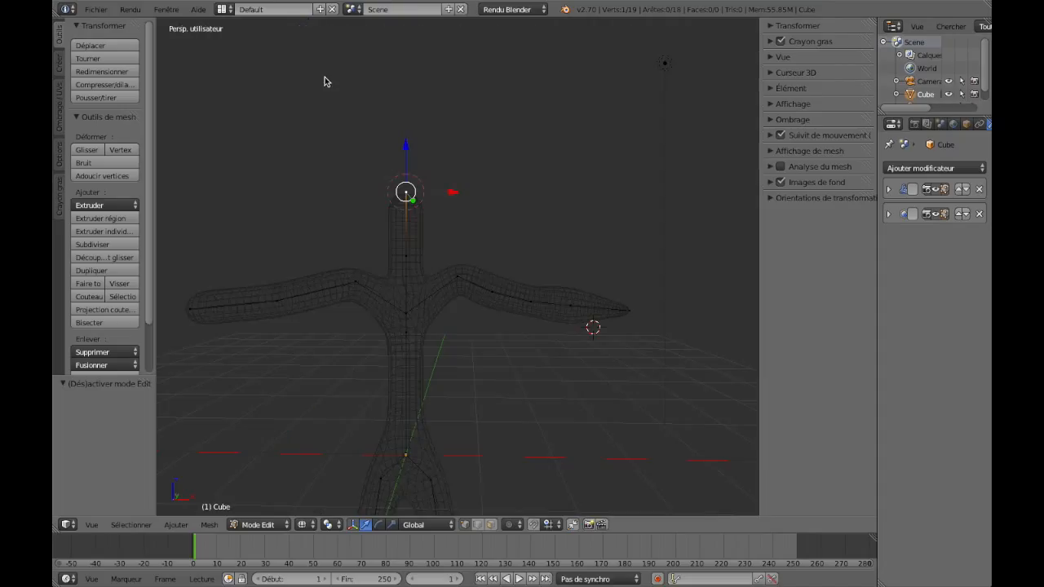
key(KP_1)
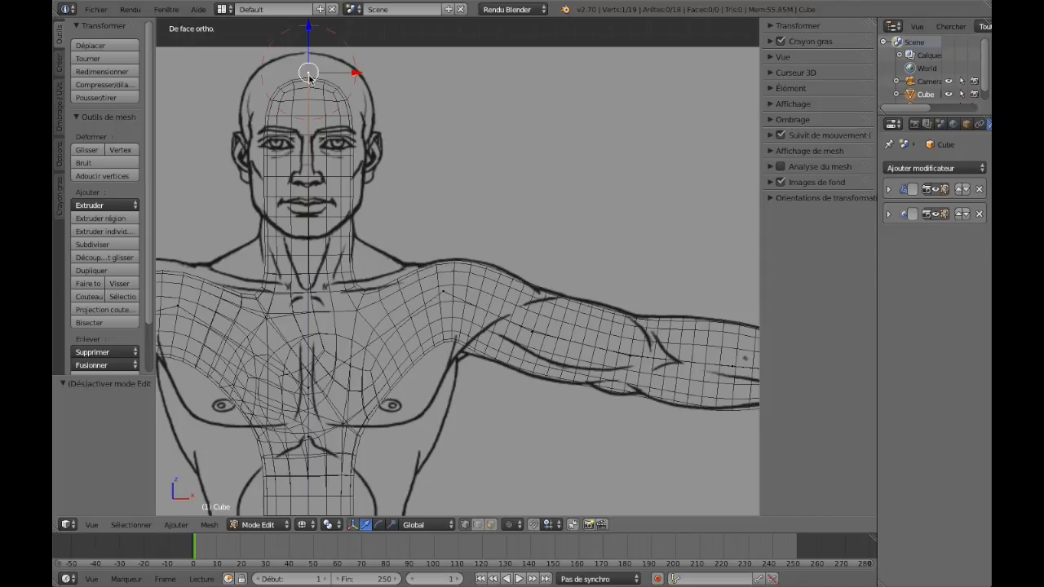
drag(308, 75, 310, 50)
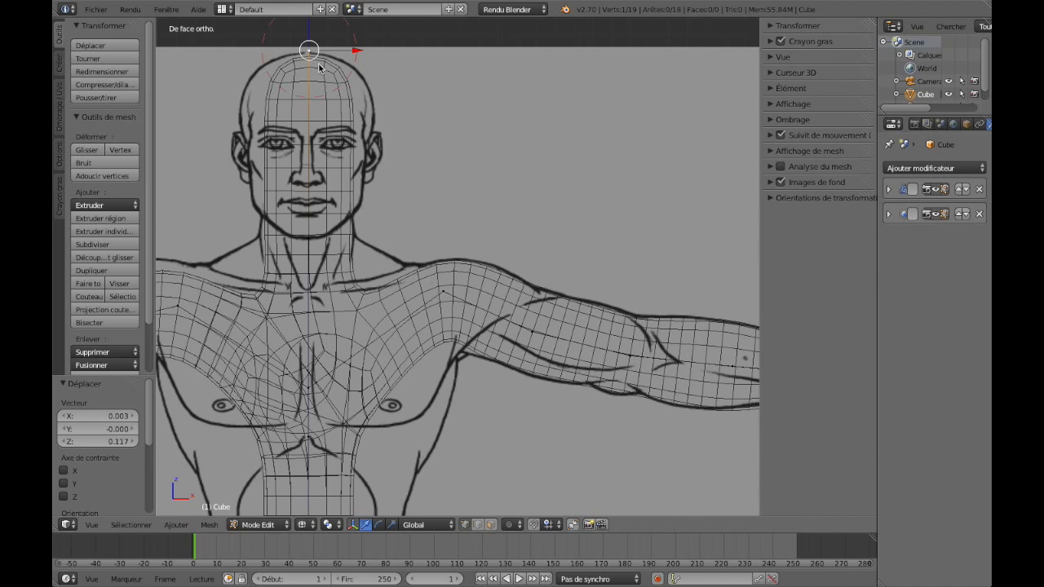
key(s)
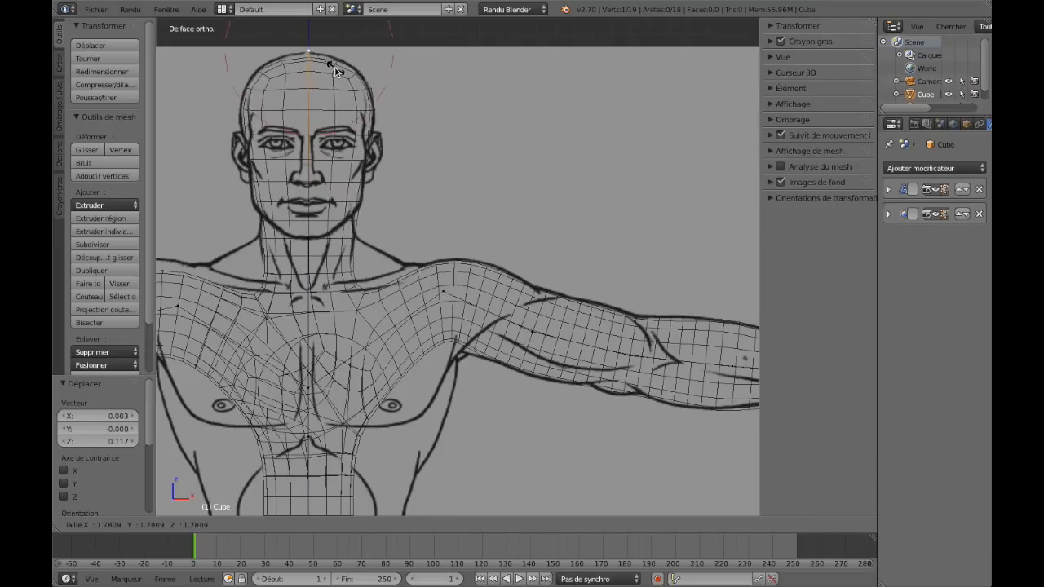
click(335, 71)
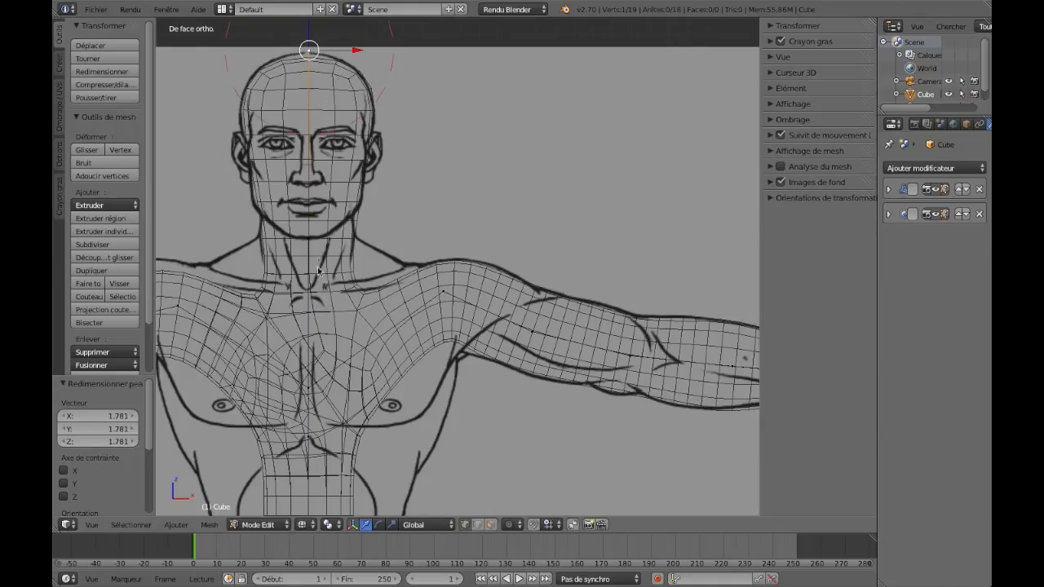
Move the neck vertex below the chin by -0.003 in X and -0.083 in Z, leaving its skin resize factor at 1.000.
click(309, 241)
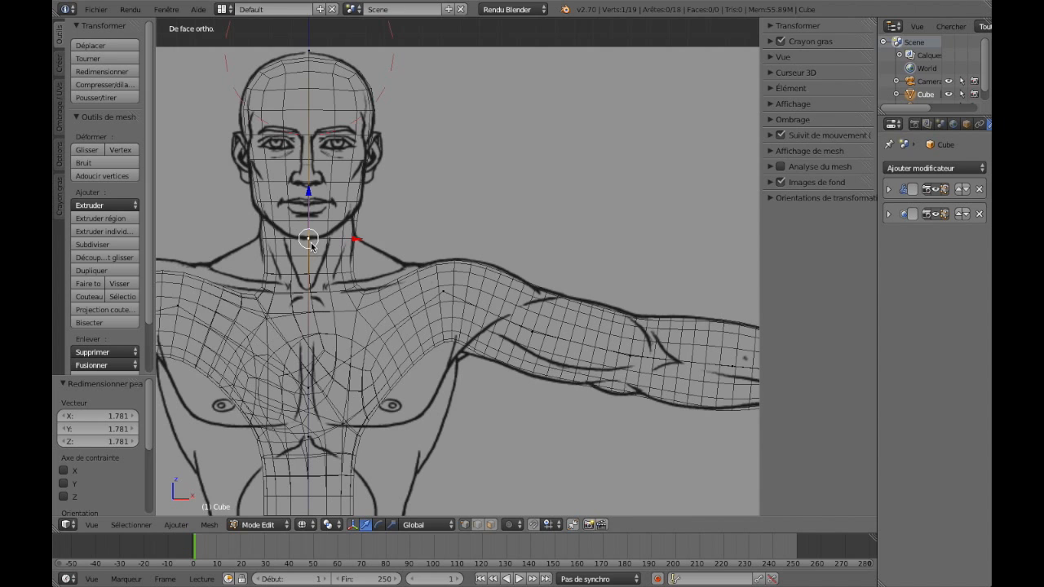
key(g)
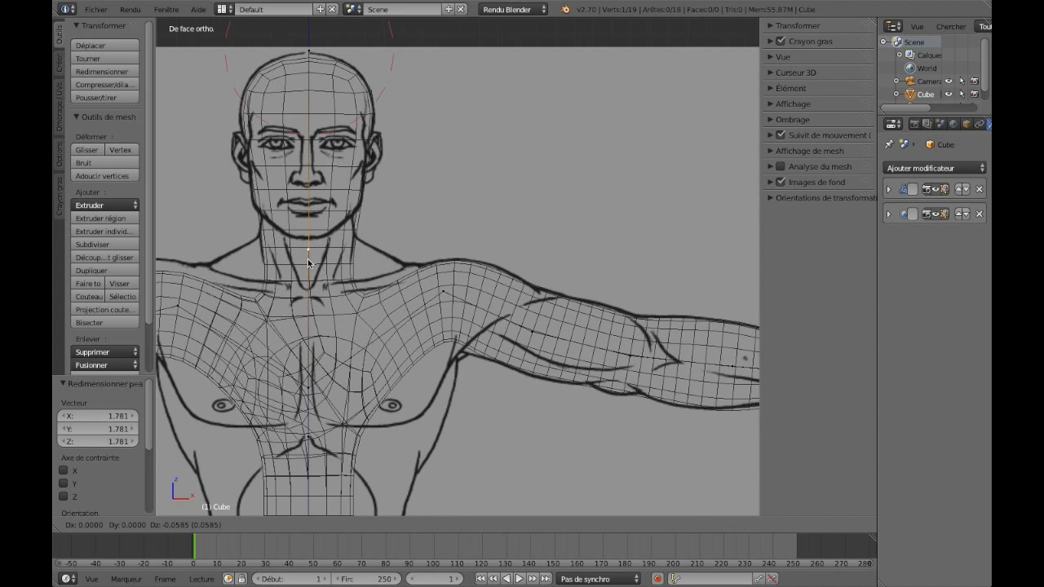
click(307, 264)
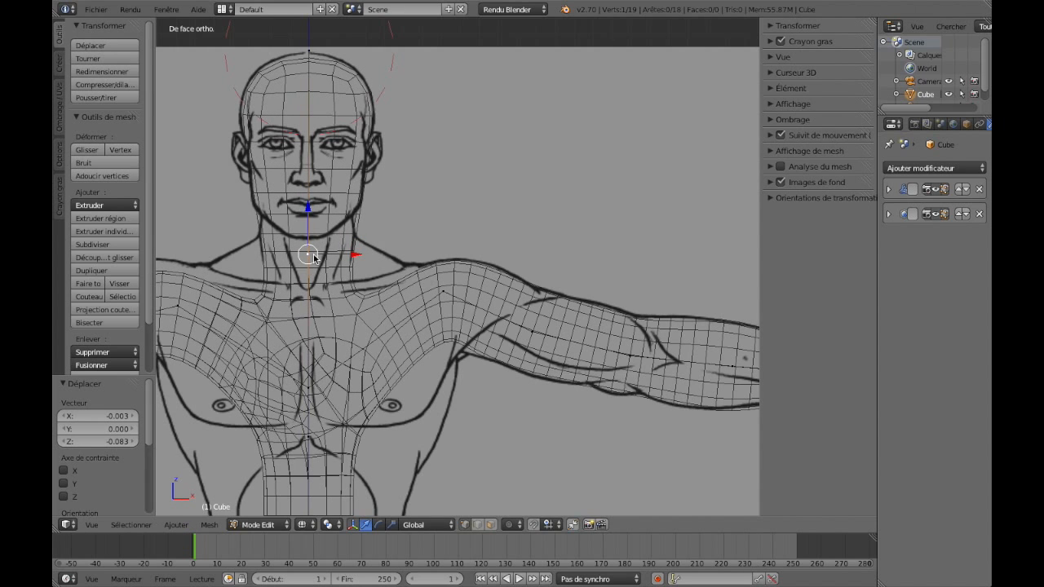
key(s)
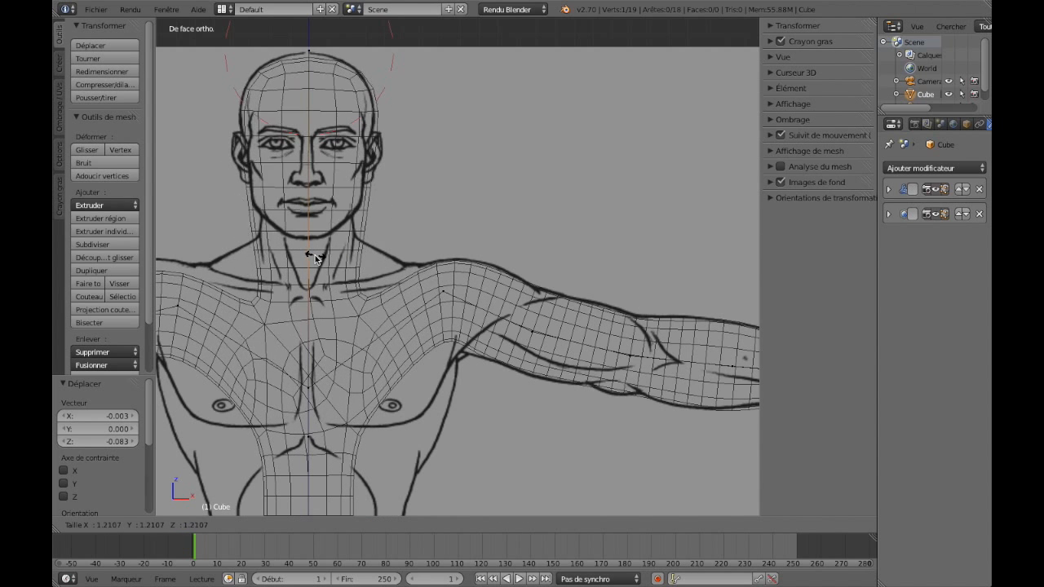
click(314, 258)
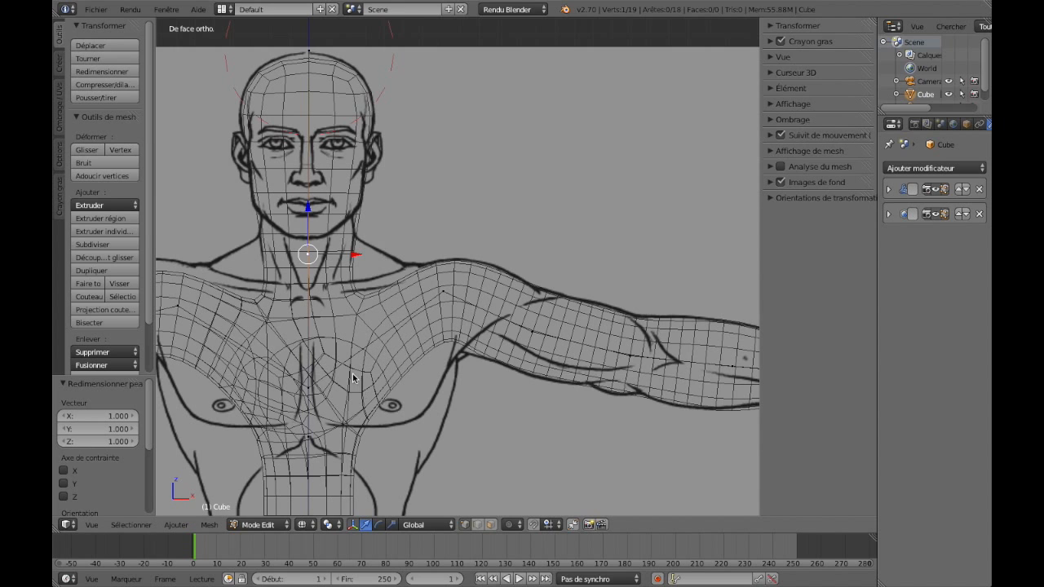
Resize the skin at the central chest vertex joining the shoulders by 2.190 to fill the reference chest.
shift+scroll(345, 374, up, 3)
shift+scroll(345, 373, down, 7)
shift+scroll(345, 373, down, 2)
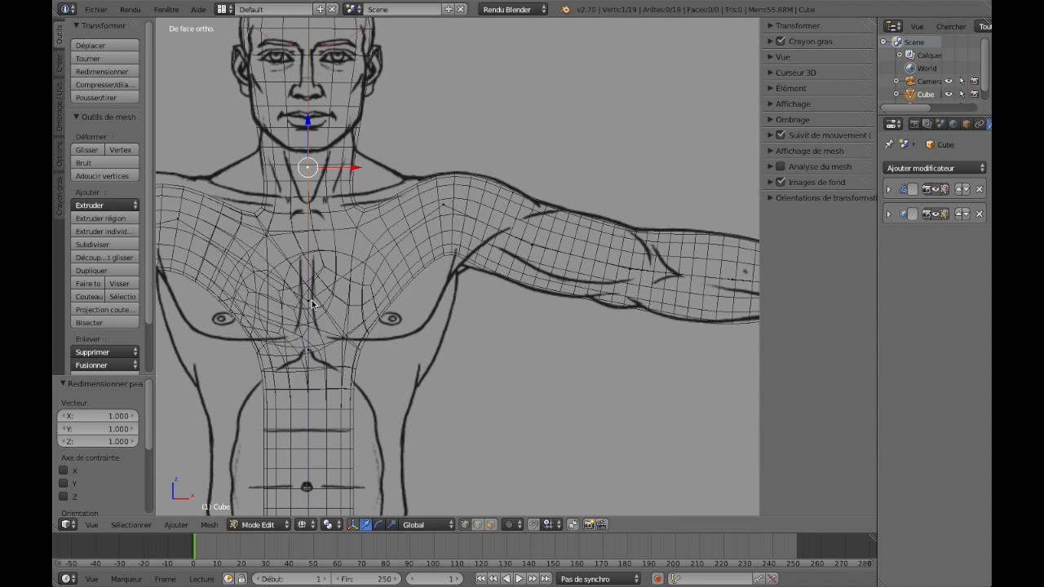
right_click(309, 305)
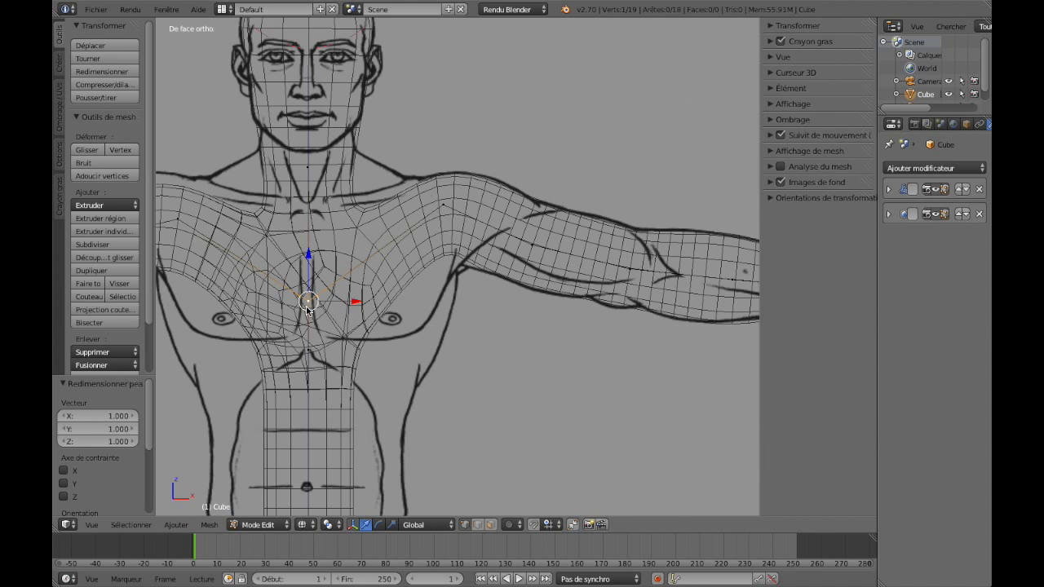
key(s)
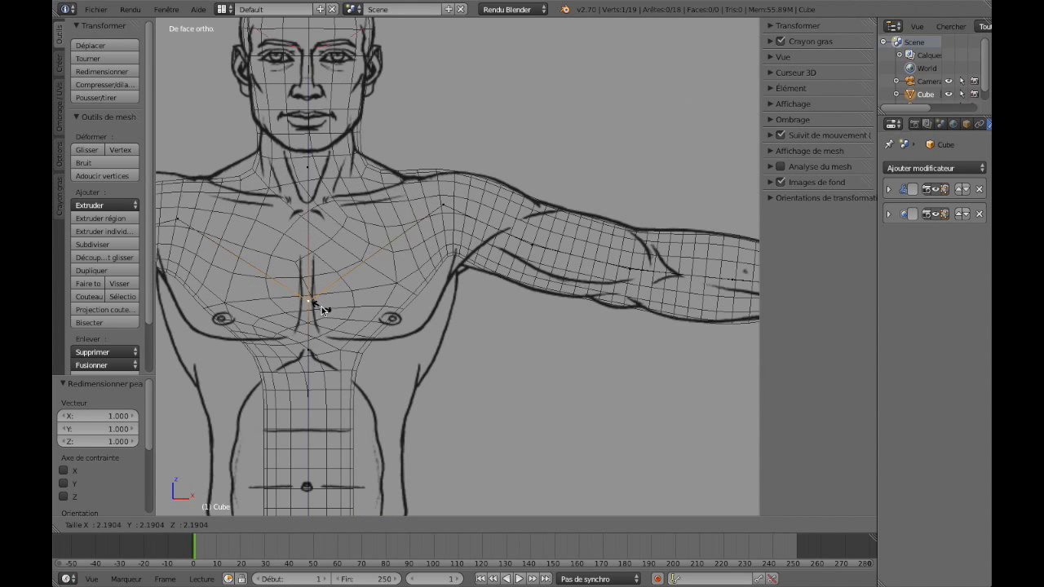
click(323, 310)
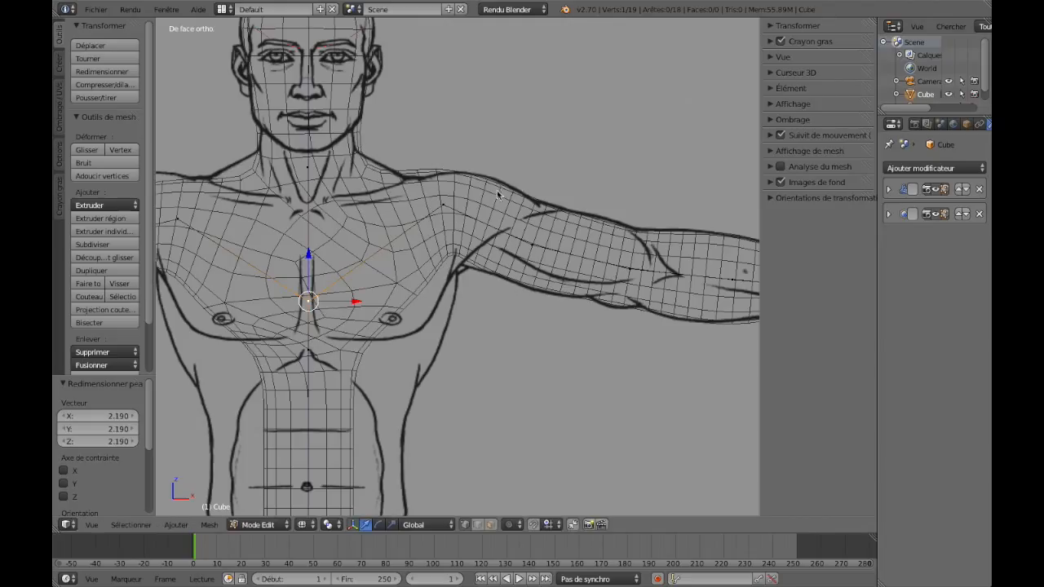
Resize the skin at the vertex at the base of the sternum by 2.500 to widen the torso.
key(z)
key(z)
middle_drag(354, 354, 355, 351)
key(KP_1)
shift+scroll(376, 338, up, 3)
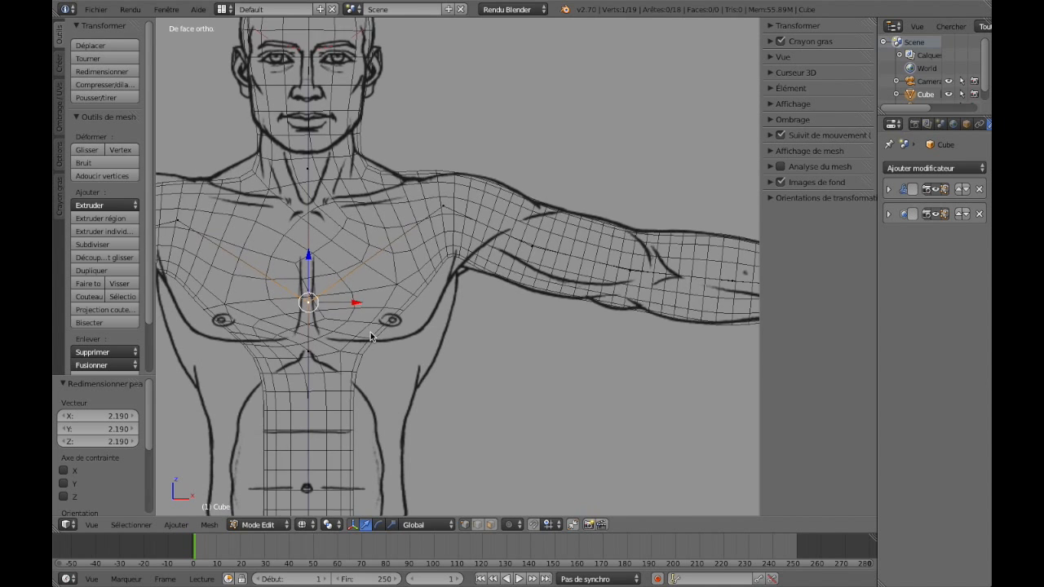
shift+scroll(373, 326, down, 6)
shift+scroll(364, 313, down, 9)
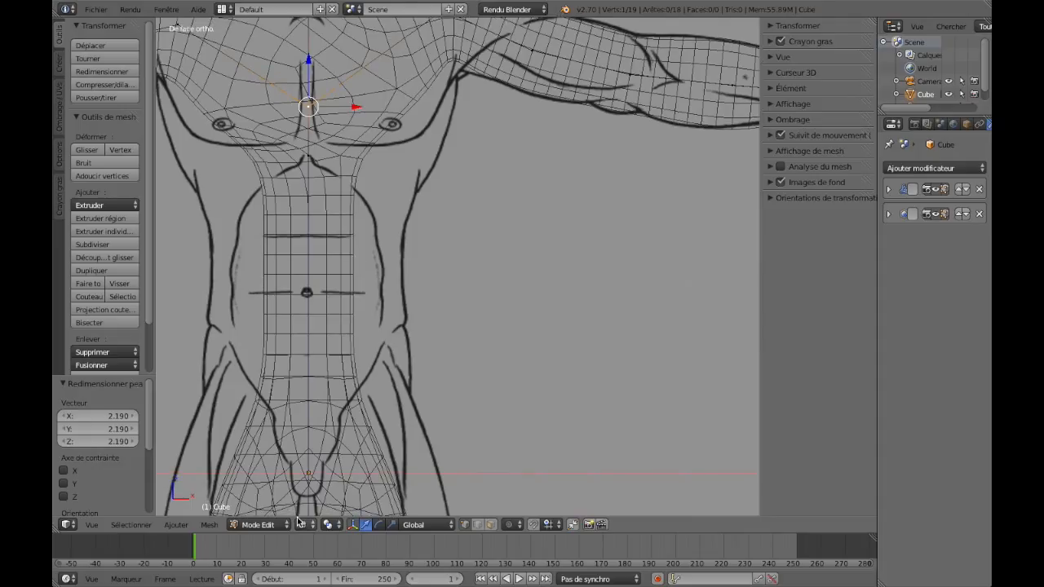
right_click(309, 474)
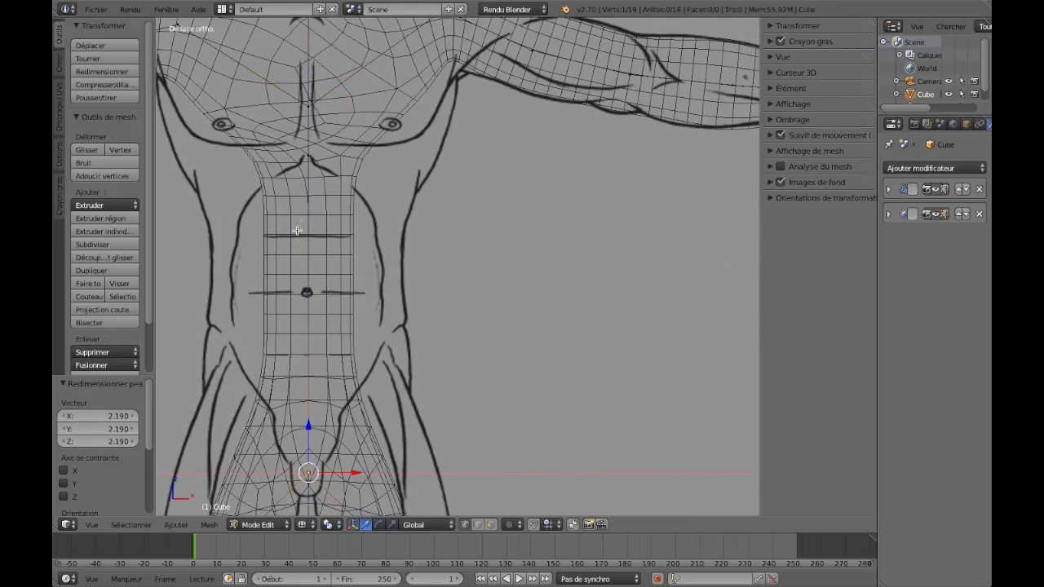
right_click(308, 156)
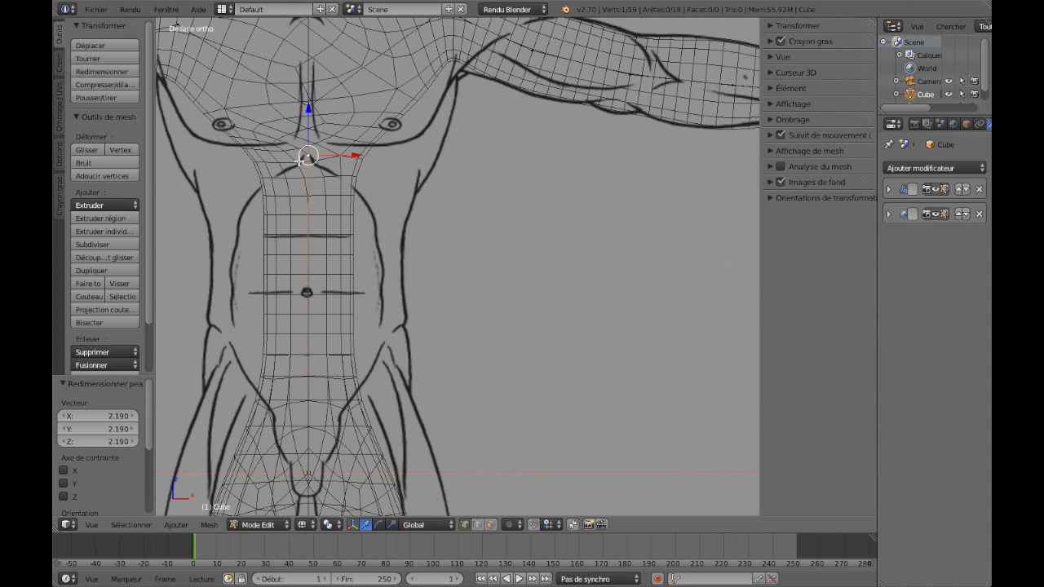
key(s)
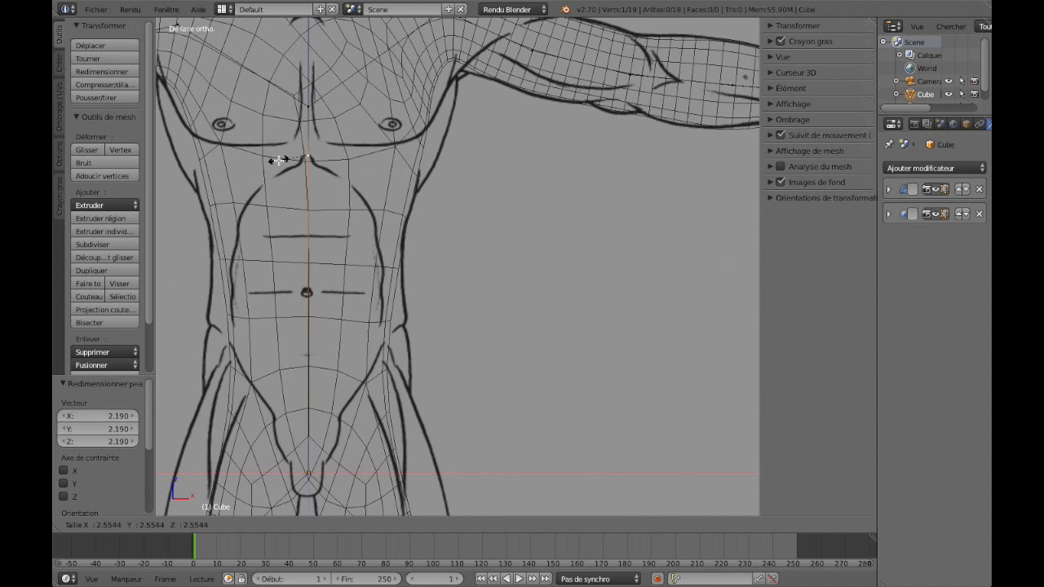
click(279, 160)
middle_drag(279, 160, 279, 161)
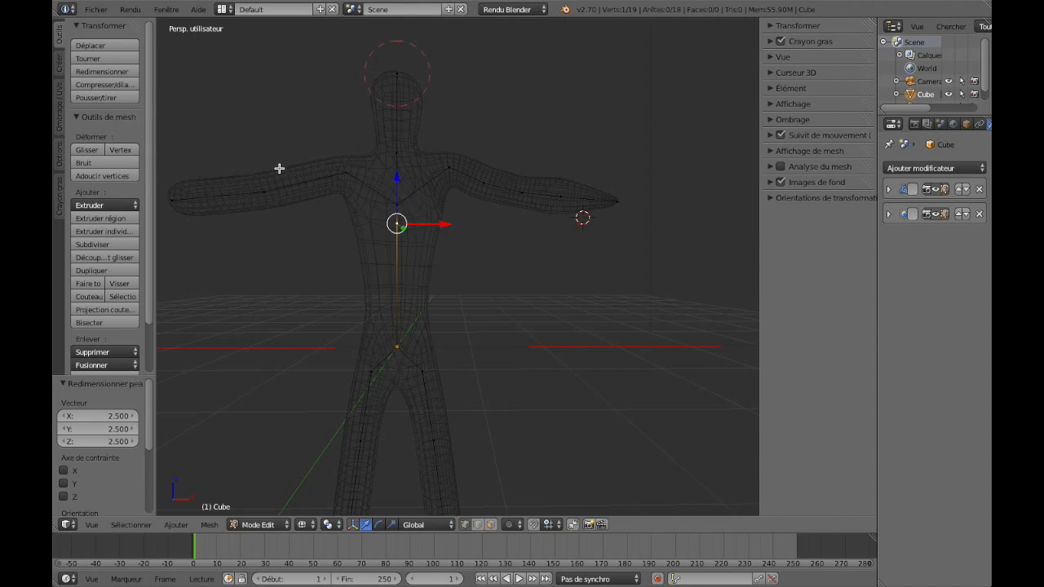
key(KP_1)
Add one centred loop cut on the spine edge between the sternum base and pelvis, and resize the new vertex's skin by 1.135.
right_click(310, 472)
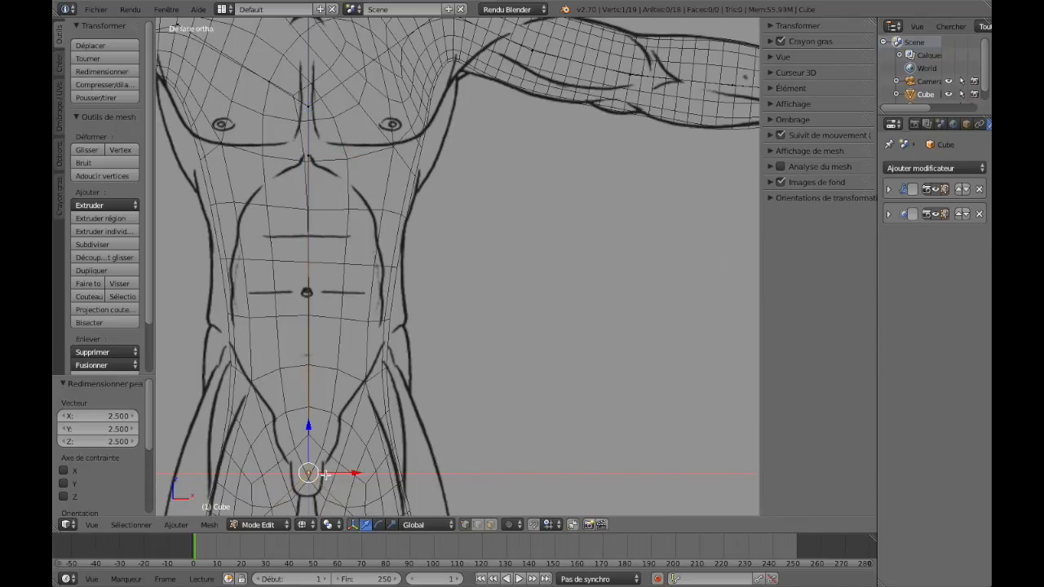
key(ctrl+r)
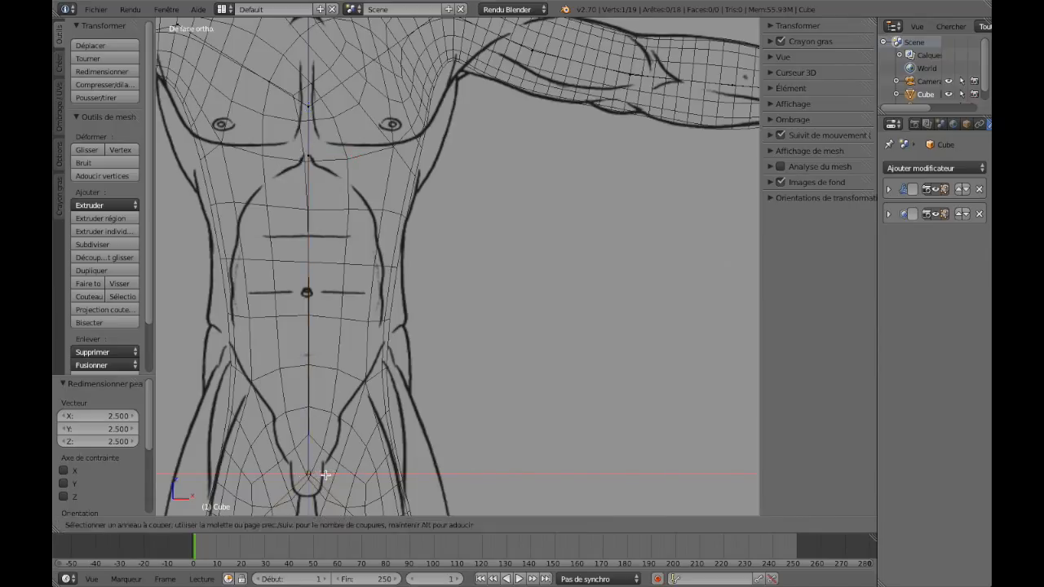
click(309, 324)
right_click(310, 324)
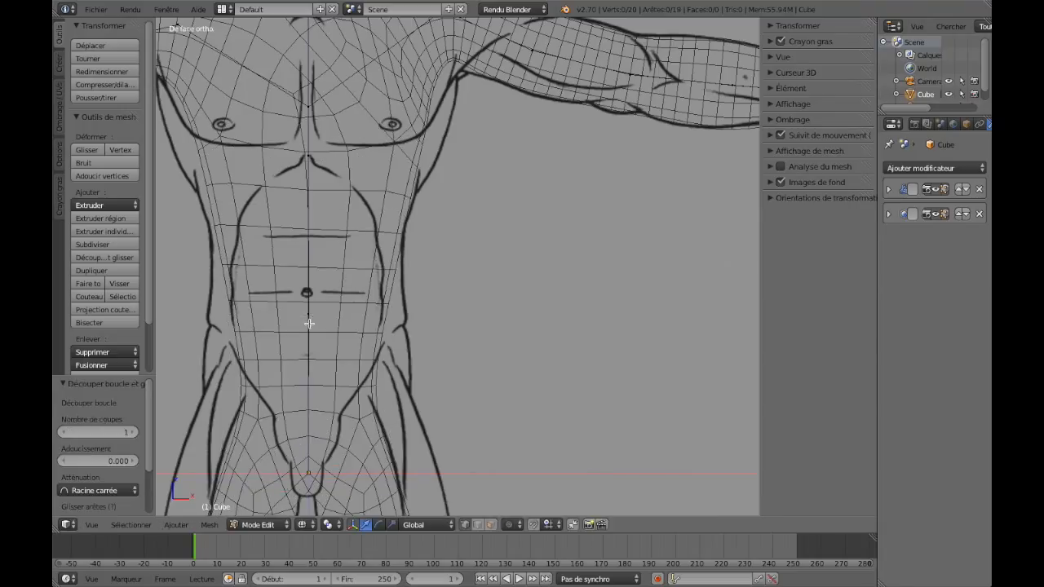
right_click(308, 316)
key(s)
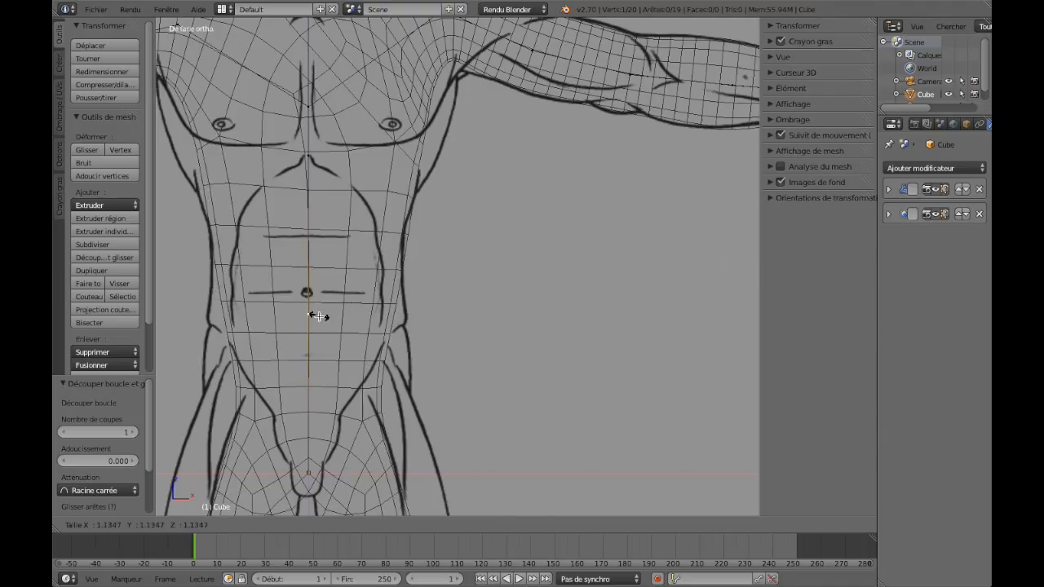
click(319, 314)
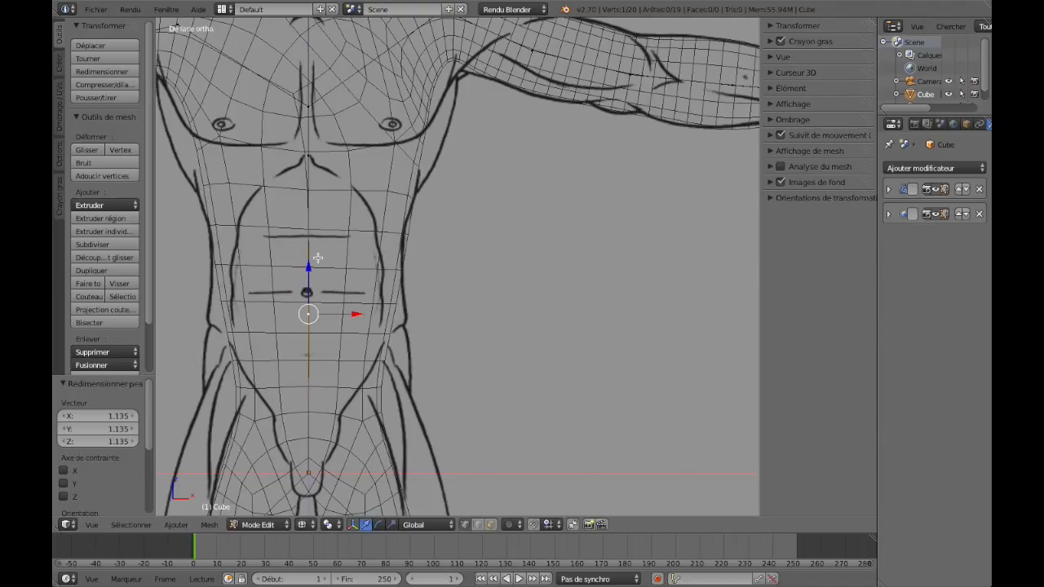
Add one centred loop cut between the sternum base and the vertex below the navel, leaving its skin resize factor at 1.000.
key(ctrl+r)
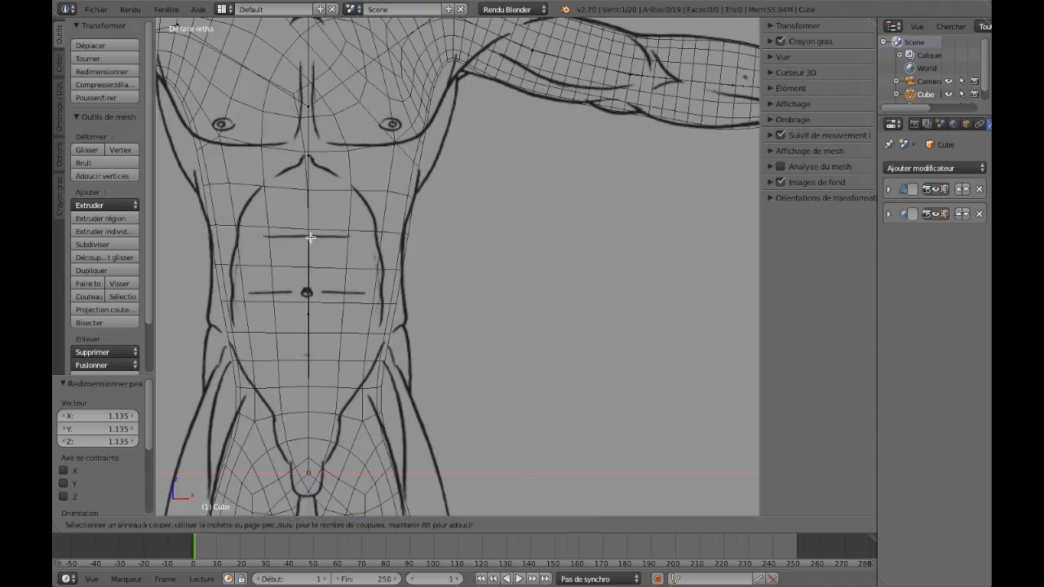
click(315, 238)
right_click(310, 236)
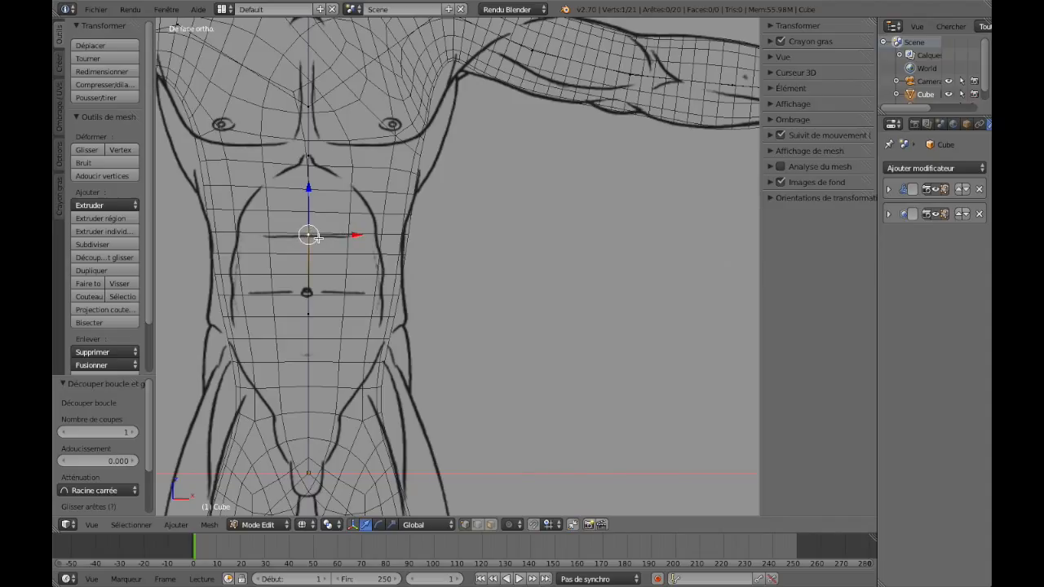
key(s)
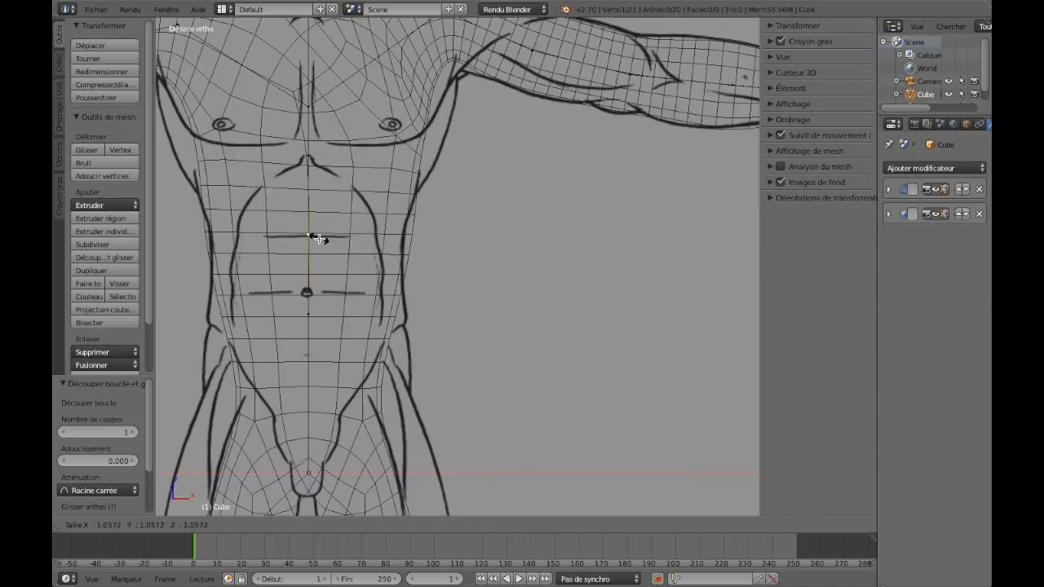
click(323, 236)
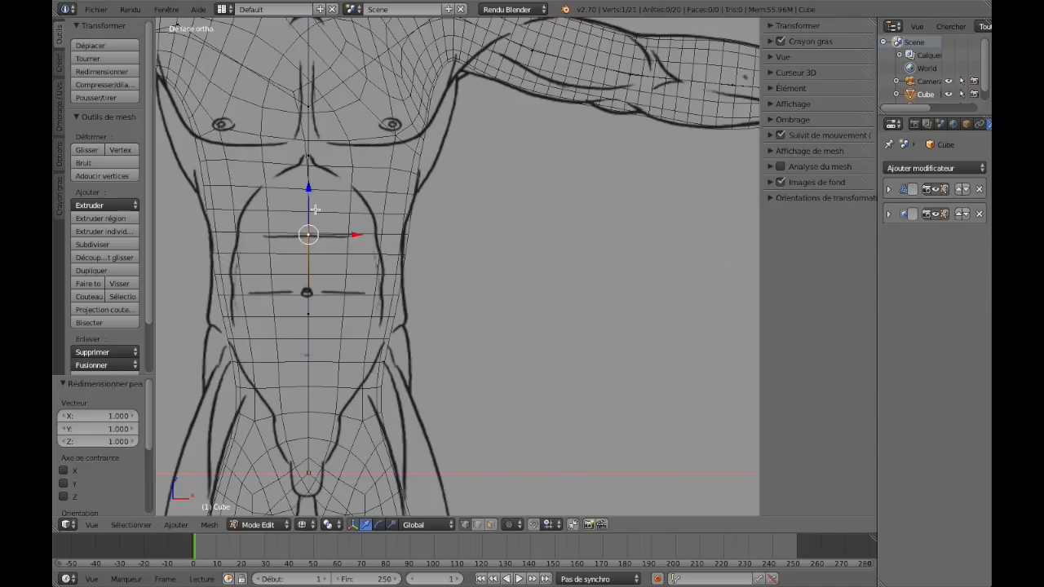
Add one centred loop cut on the spine edge between the sternum base and the central chest vertex, and select the new vertex.
right_click(326, 157)
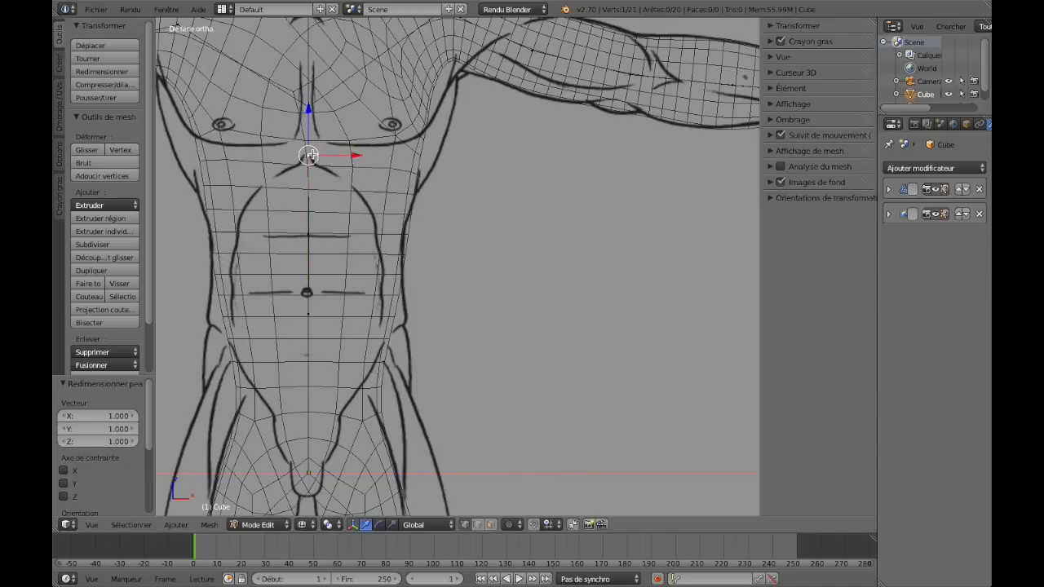
key(ctrl+r)
click(310, 140)
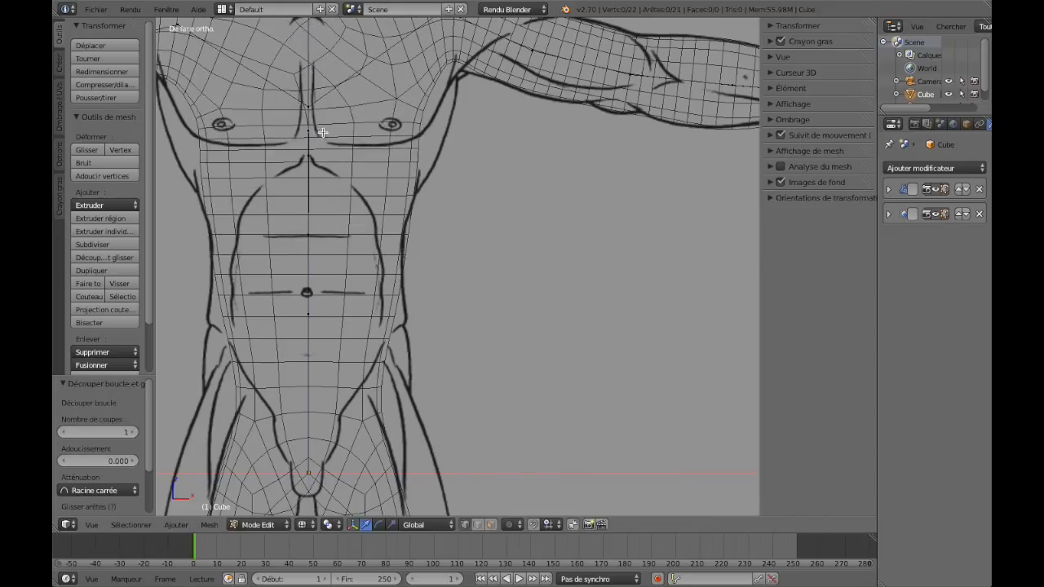
right_click(307, 131)
Try resizing the skin at the new chest vertex by 1.048 and lowering the vertex, and undo these changes.
key(s)
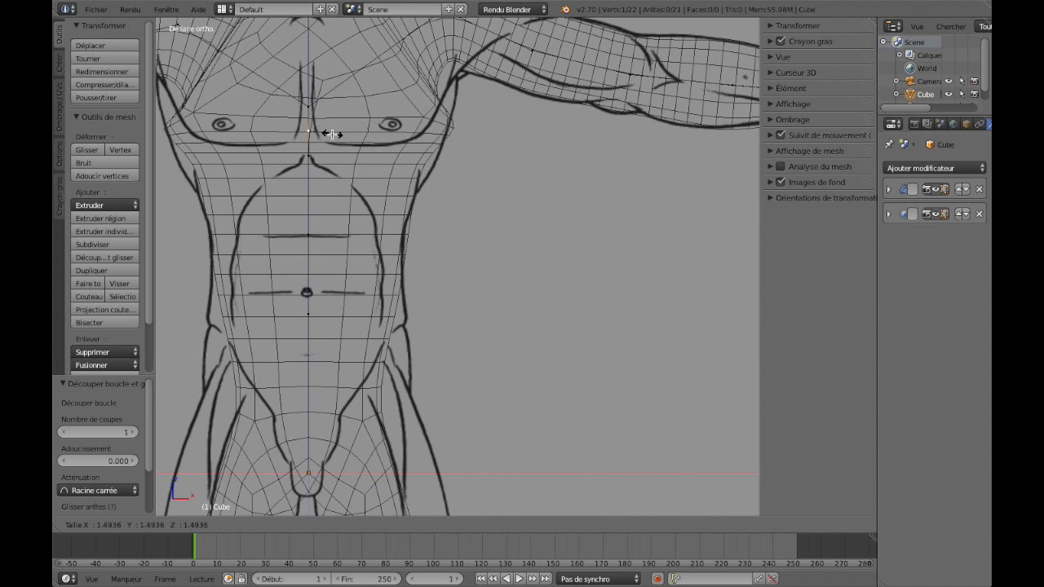
click(325, 135)
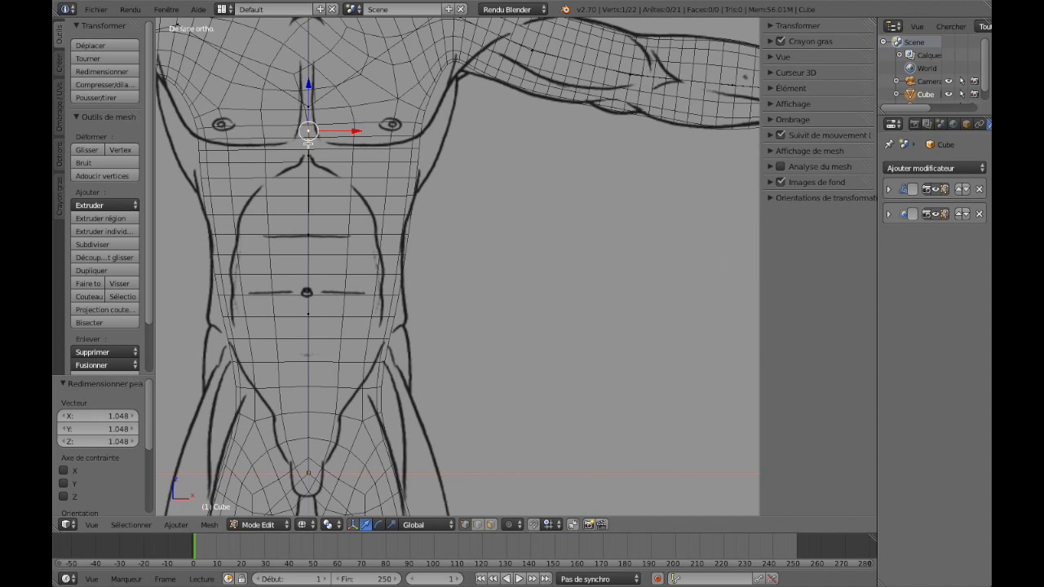
key(g)
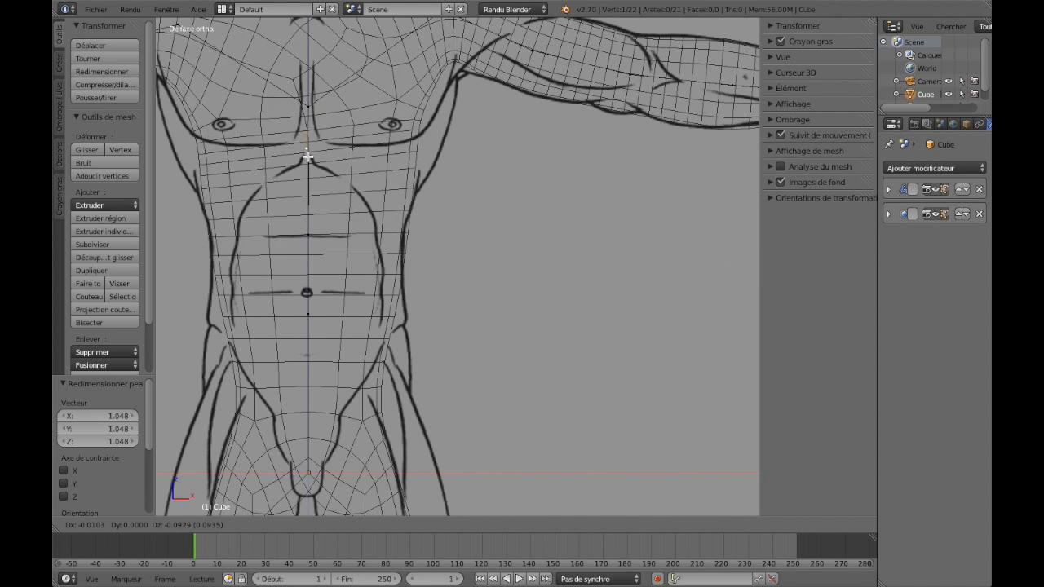
key(Escape)
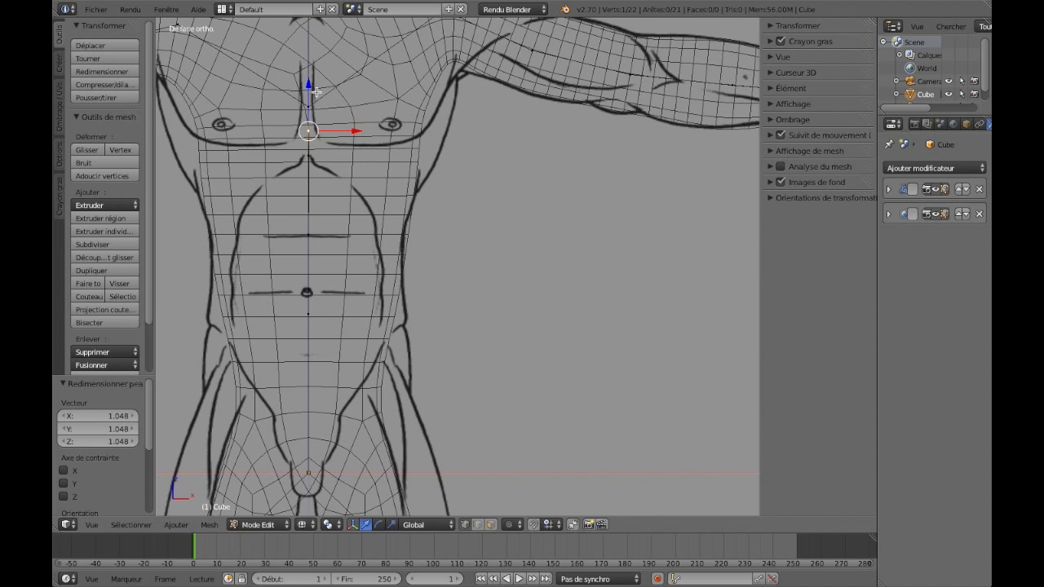
drag(310, 85, 312, 105)
right_click(312, 105)
key(ctrl+z)
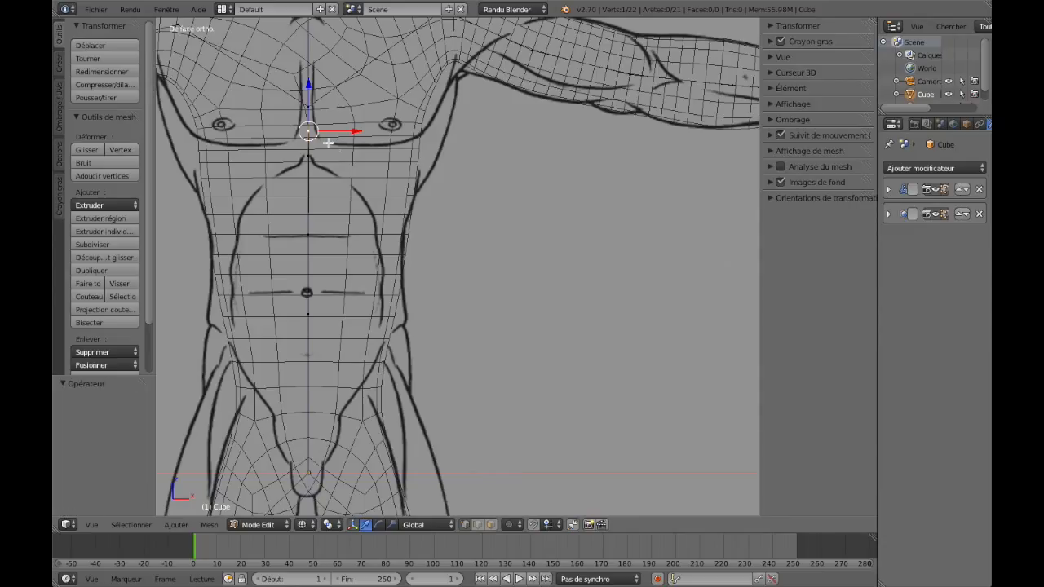
key(ctrl+z)
key(a)
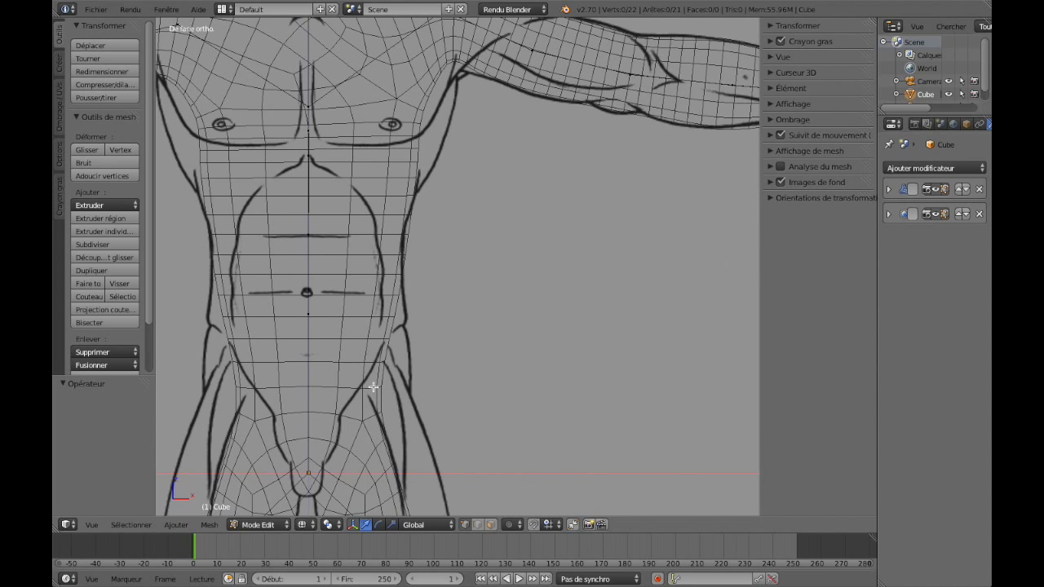
Add one centred loop cut on the spine edge between the vertex below the navel and the pelvis, and select the new vertex.
shift+scroll(324, 322, up, 2)
shift+scroll(325, 322, down, 4)
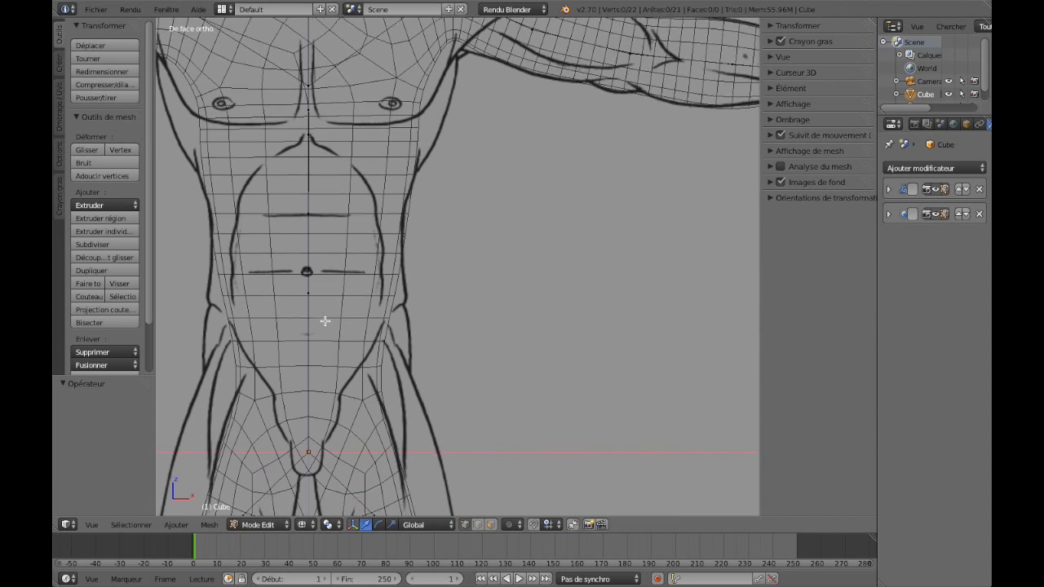
right_click(309, 442)
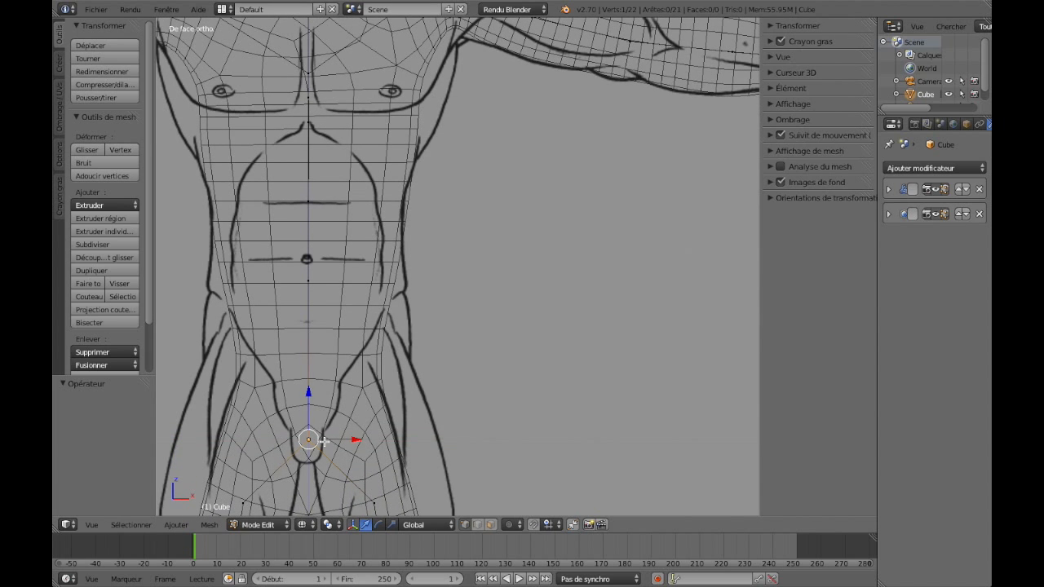
key(ctrl+r)
click(309, 369)
right_click(310, 368)
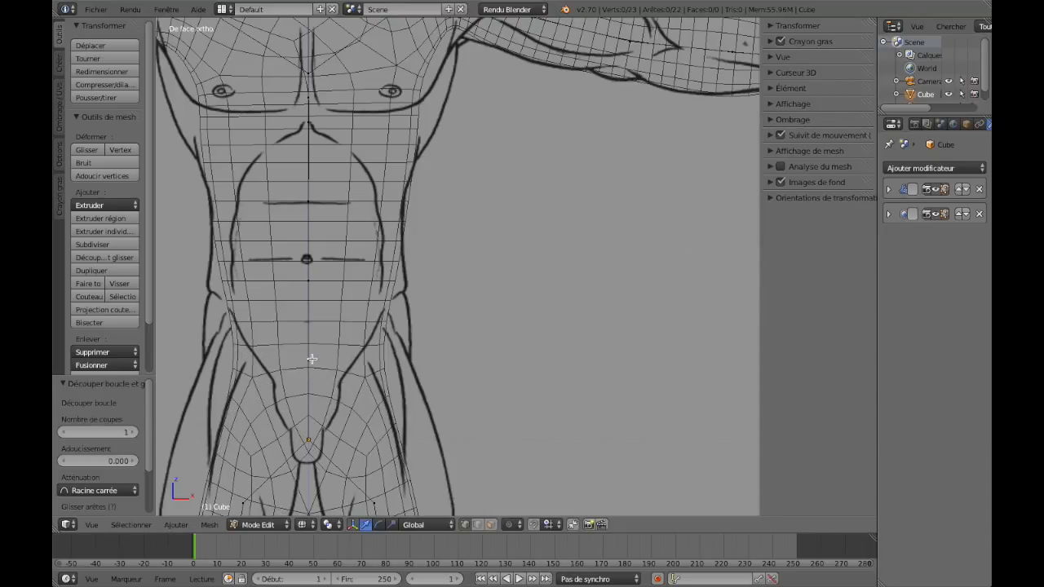
right_click(311, 362)
key(alt+r)
middle_drag(317, 324, 318, 325)
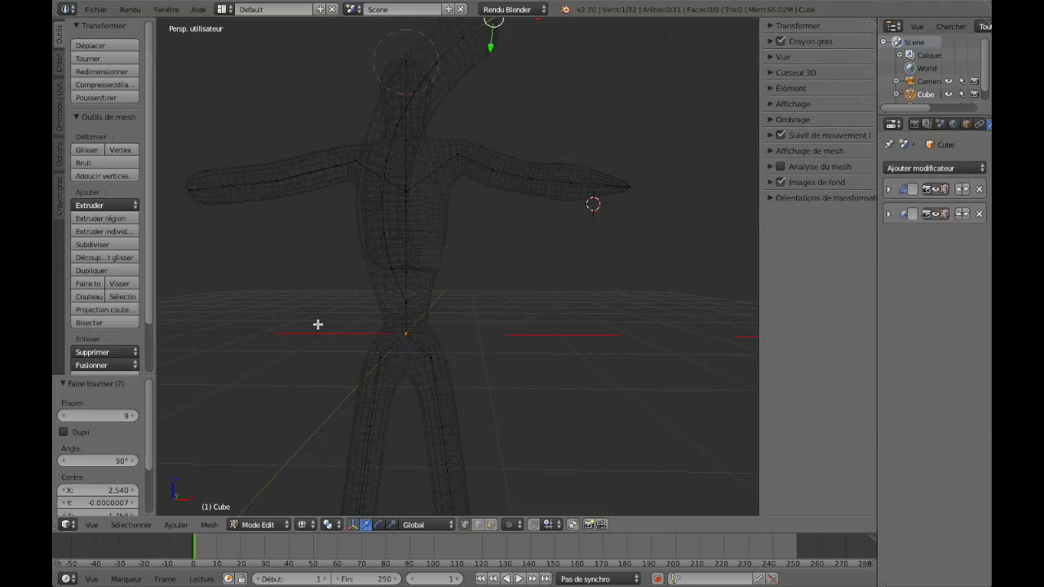
key(ctrl+z)
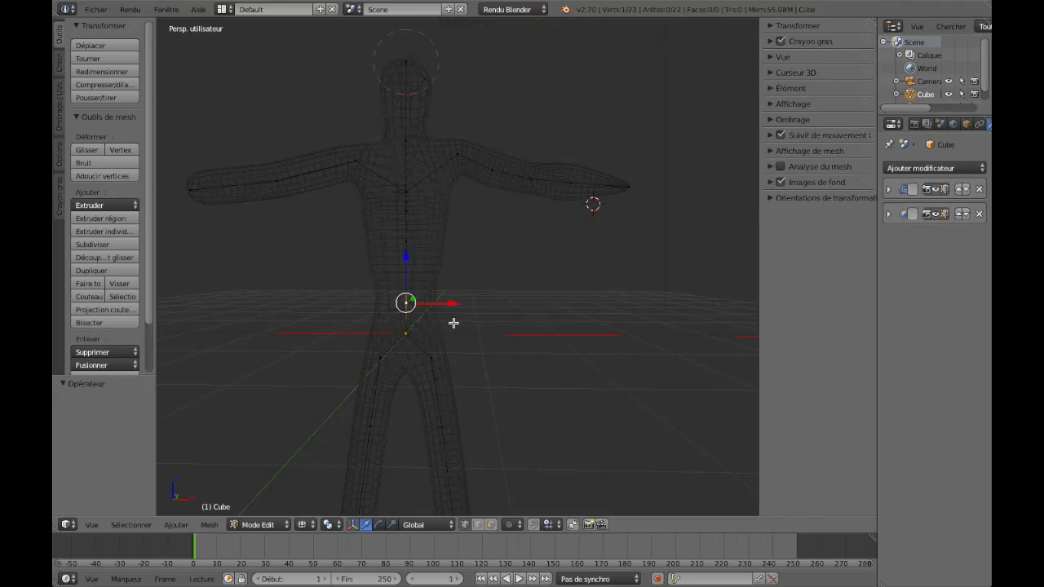
key(KP_1)
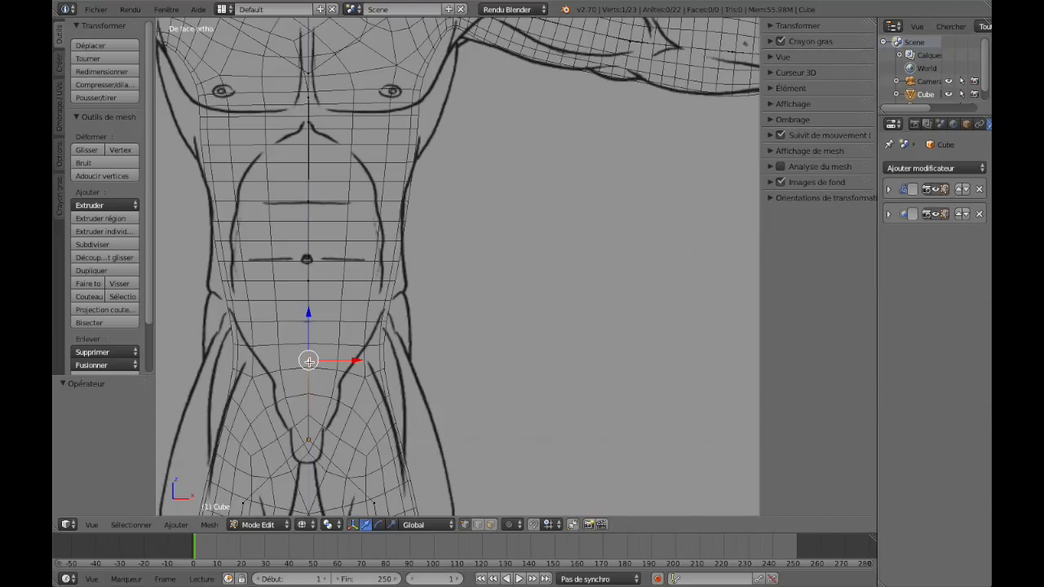
Add one centred loop cut between the vertex below the navel and the lower abdomen vertex.
key(ctrl+r)
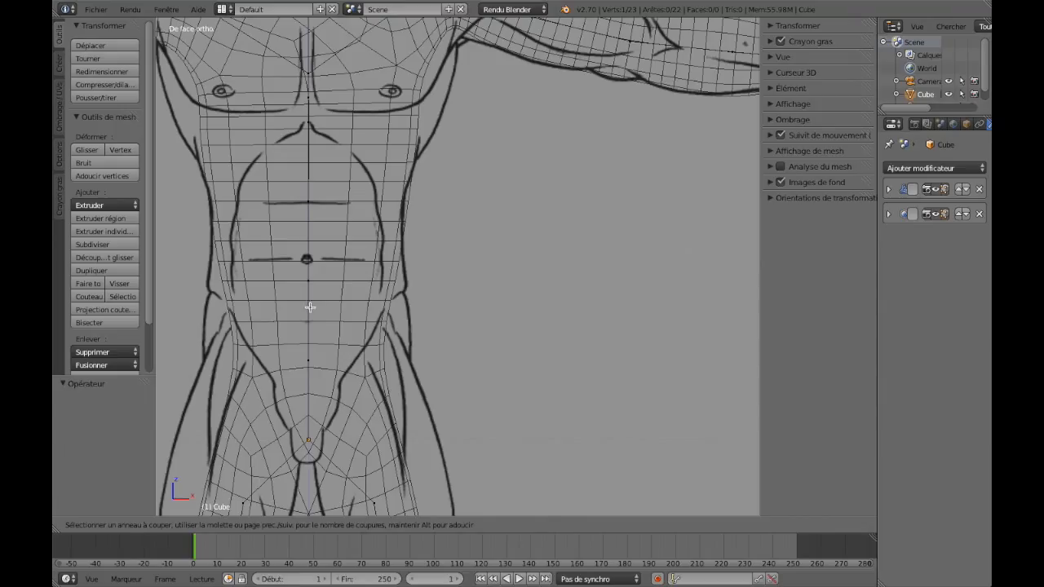
click(311, 308)
right_click(311, 307)
Resize the skin at the vertex below the navel by 1.086 and at the next vertex beneath it by 1.397 to widen the hips.
right_click(309, 281)
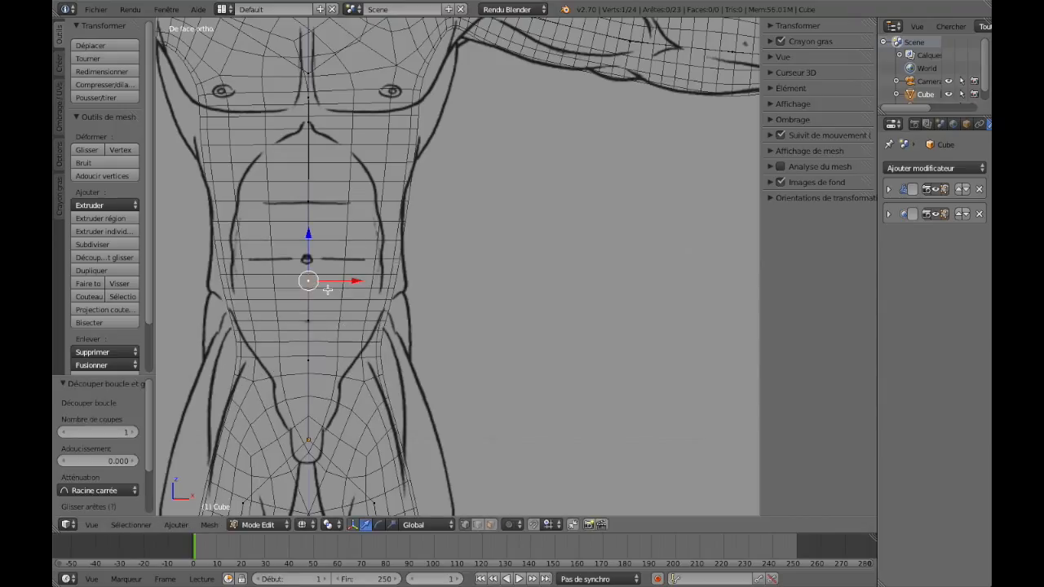
key(s)
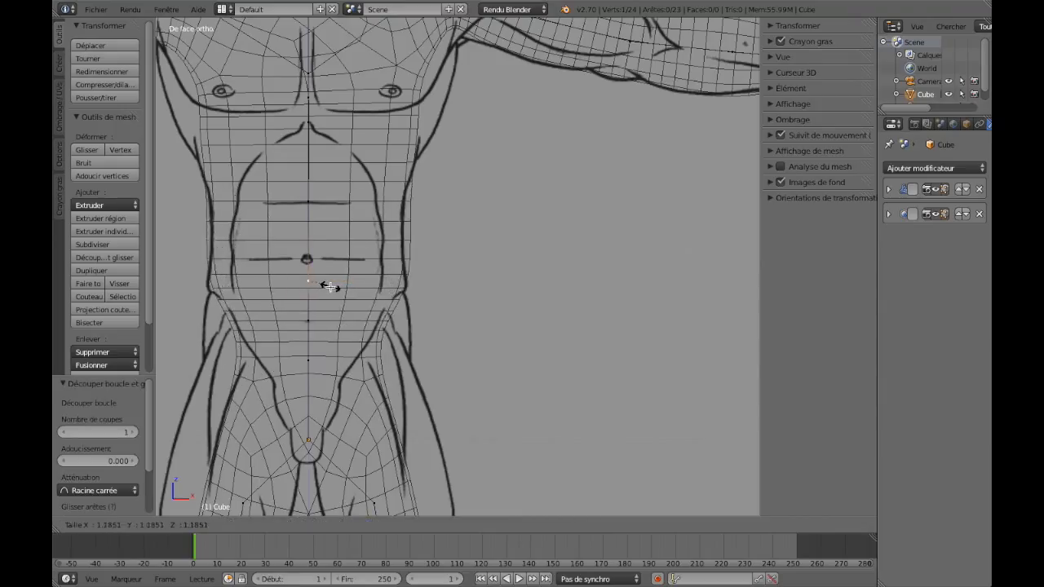
click(327, 287)
right_click(314, 322)
key(s)
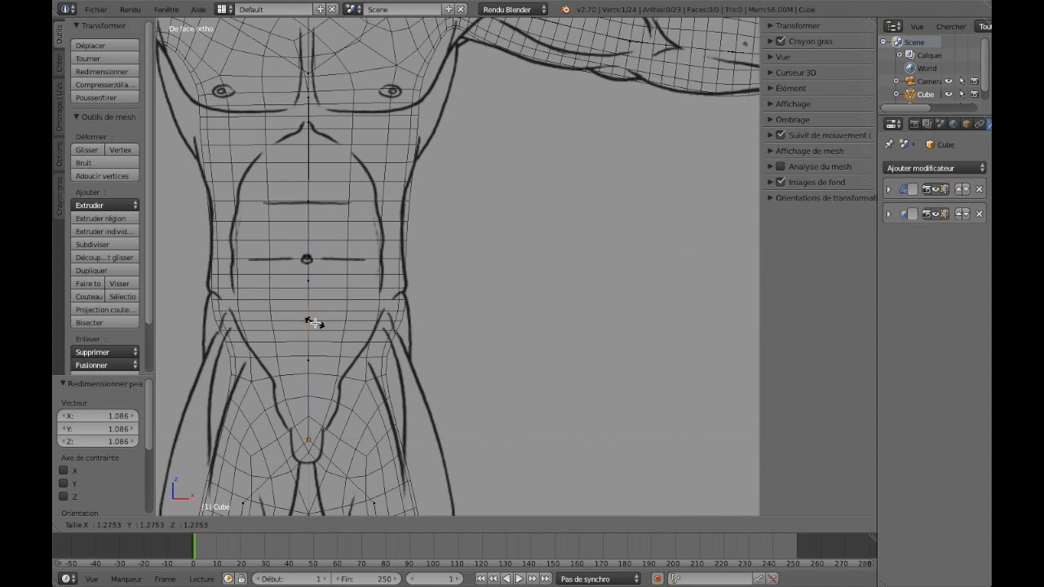
click(314, 322)
middle_drag(368, 367, 366, 370)
key(KP_1)
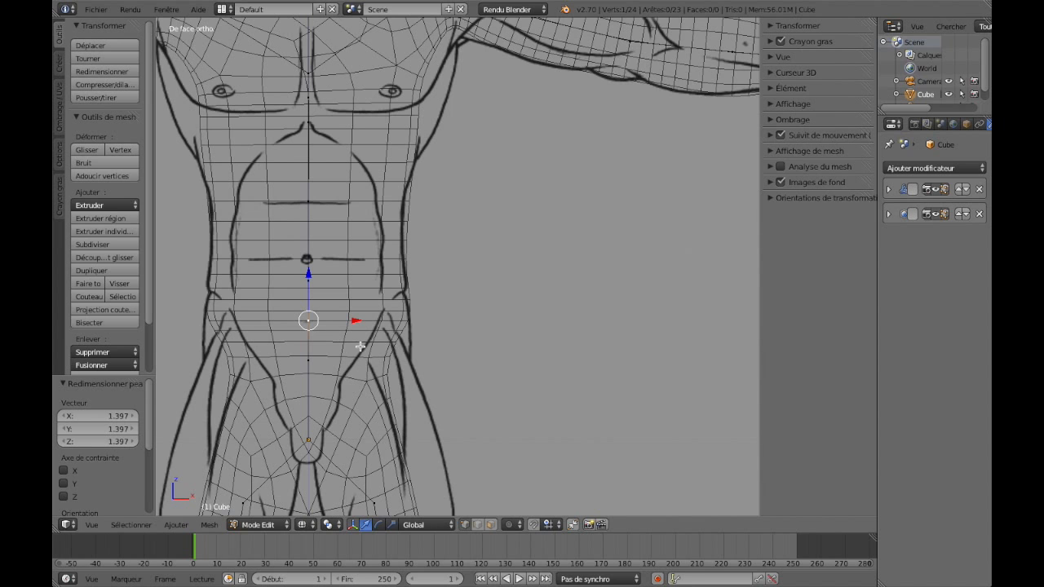
Move the spine vertex just above the pelvis by -0.010 in X and -0.117 in Z, and resize its skin by 1.480.
shift+scroll(356, 345, down, 8)
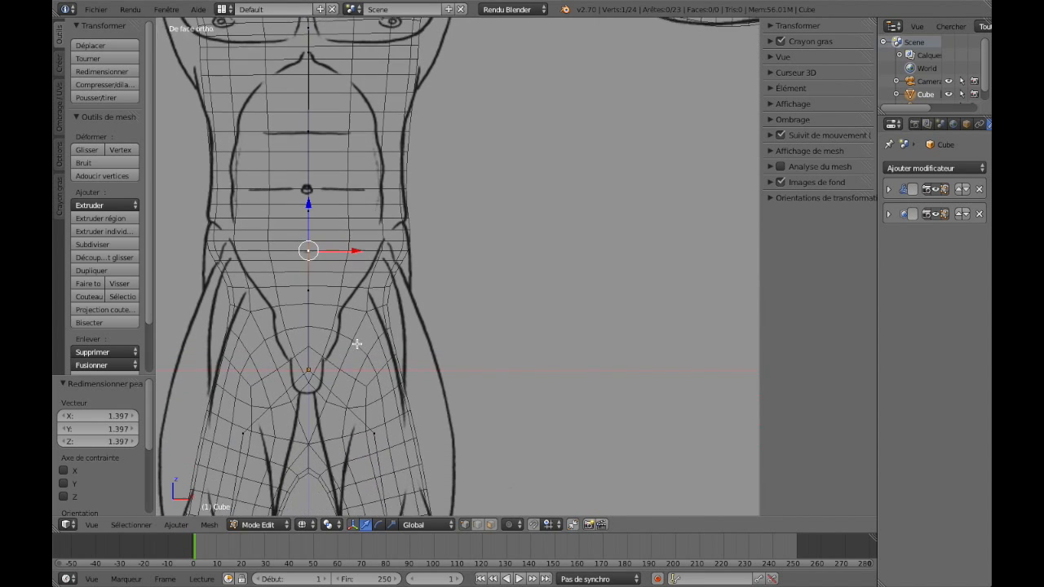
shift+scroll(357, 344, down, 2)
middle_drag(313, 249, 313, 255)
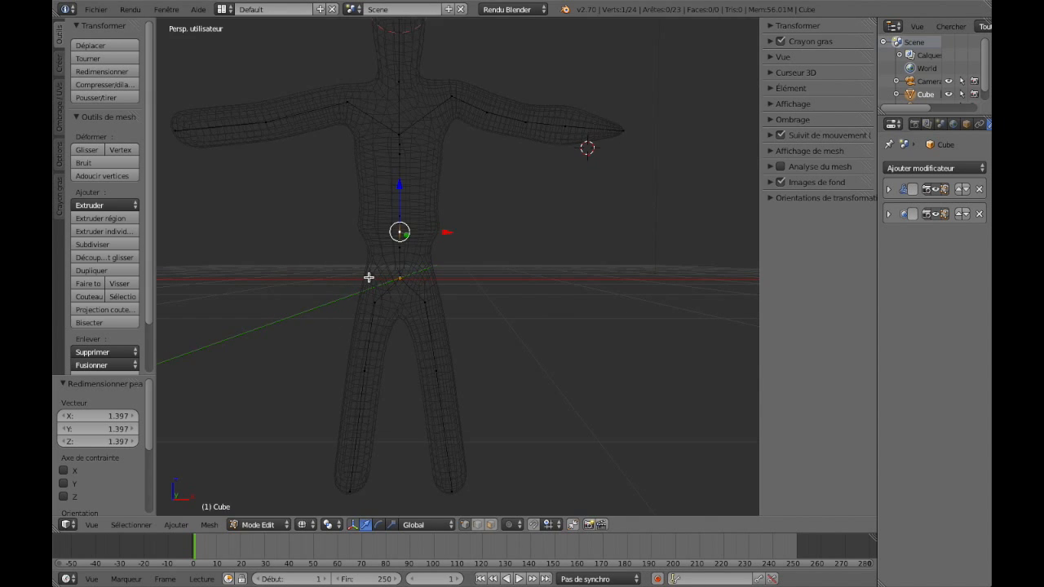
key(KP_1)
right_click(308, 232)
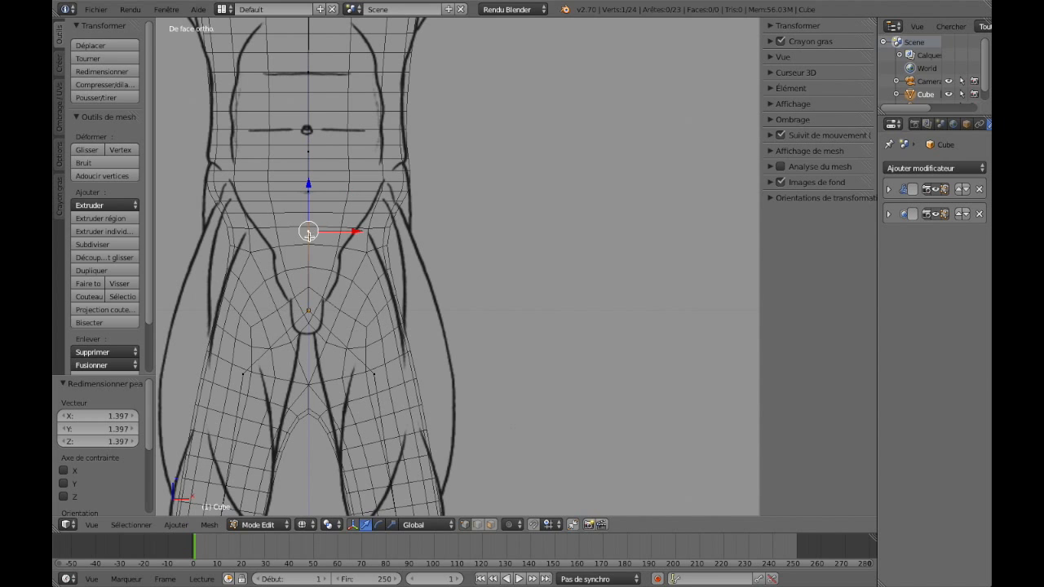
drag(310, 233, 306, 257)
middle_drag(323, 256, 321, 256)
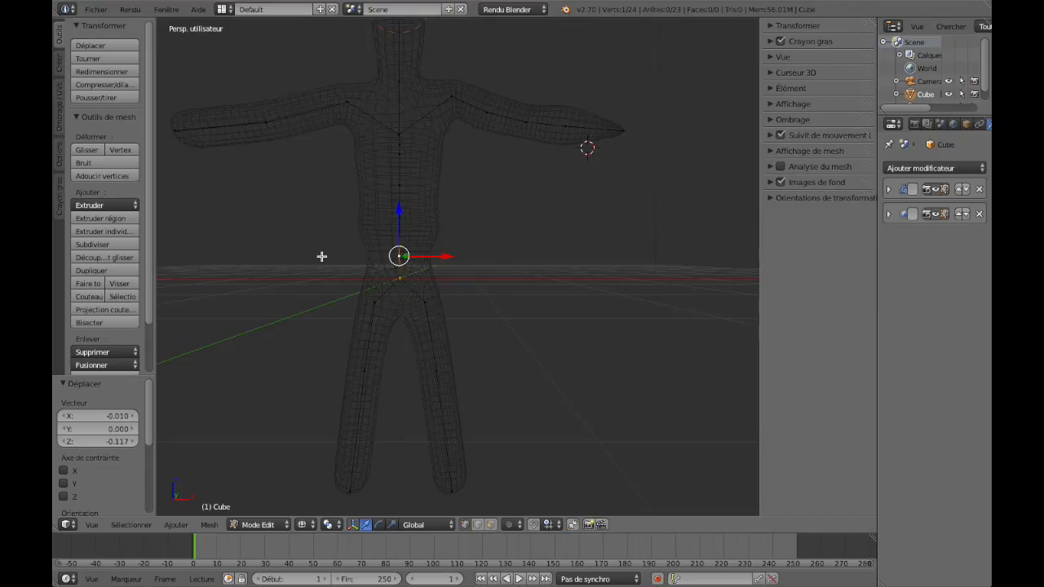
key(KP_1)
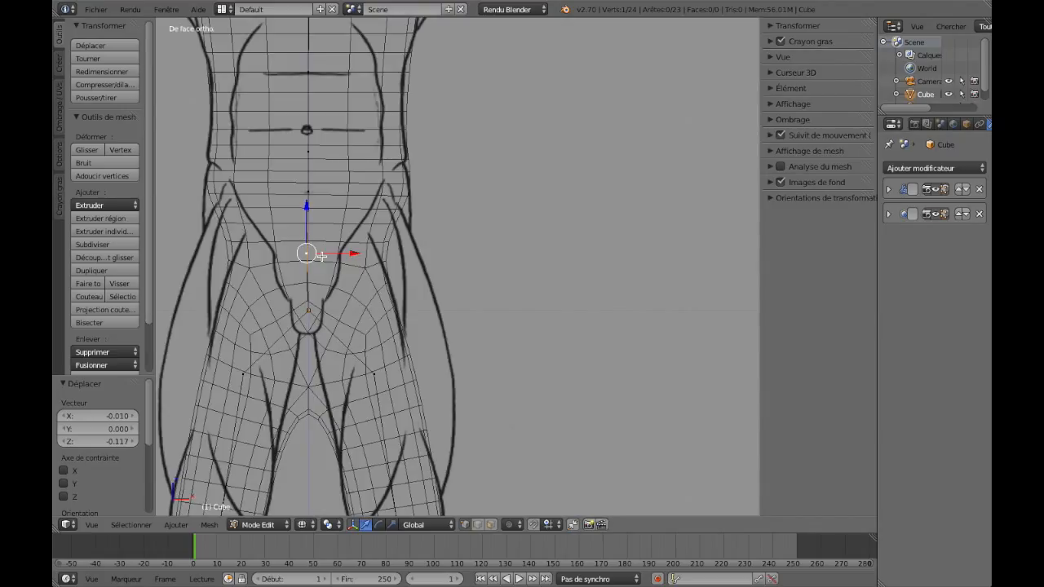
key(s)
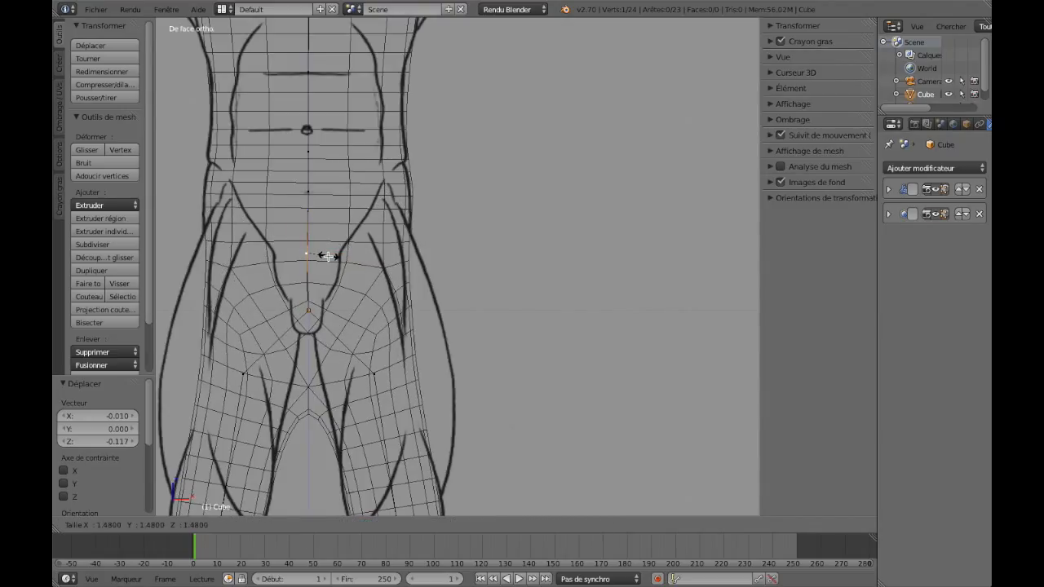
click(327, 256)
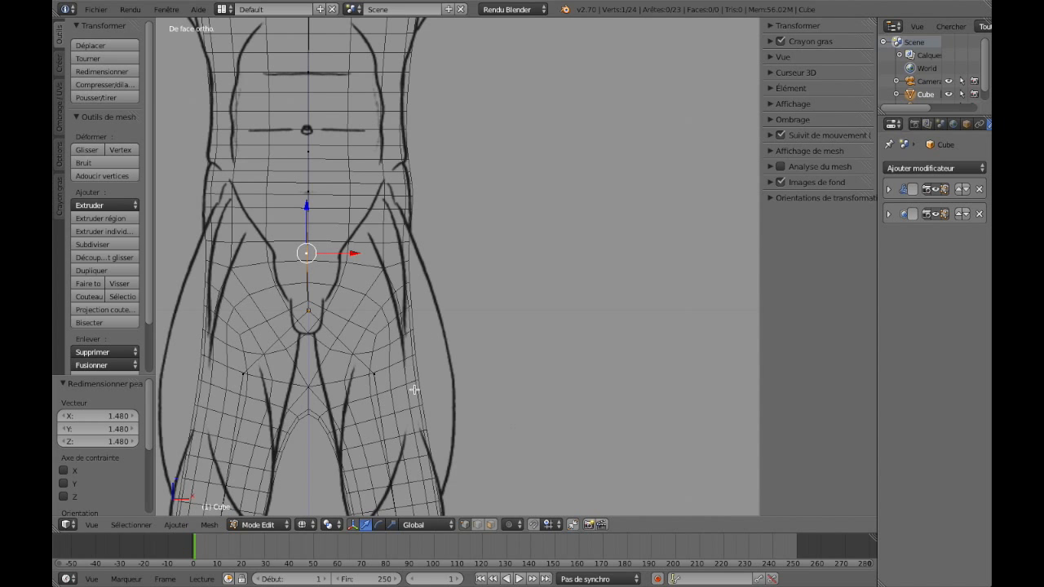
Resize the skin at the character's left upper thigh vertex by 1.623 and move it 0.079 in X and 0.024 in Z.
shift+scroll(422, 340, up, 1)
shift+scroll(422, 339, down, 6)
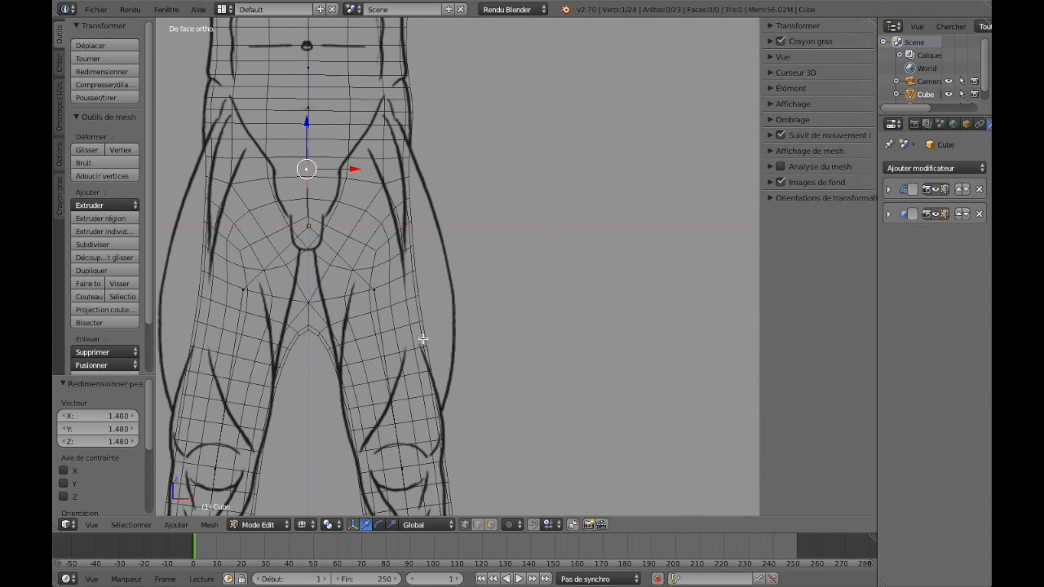
shift+scroll(423, 334, down, 2)
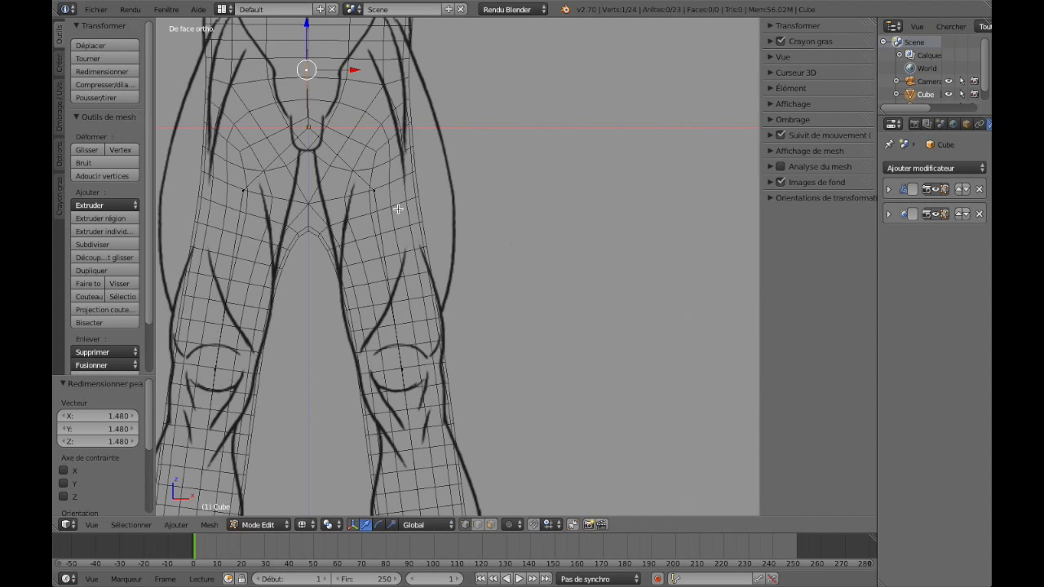
right_click(372, 191)
key(s)
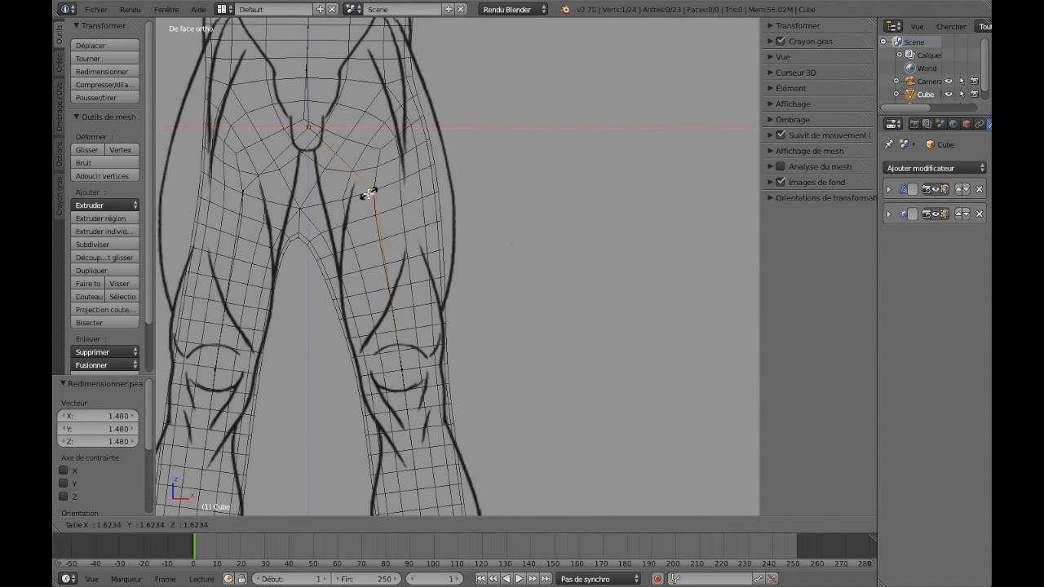
click(369, 193)
key(g)
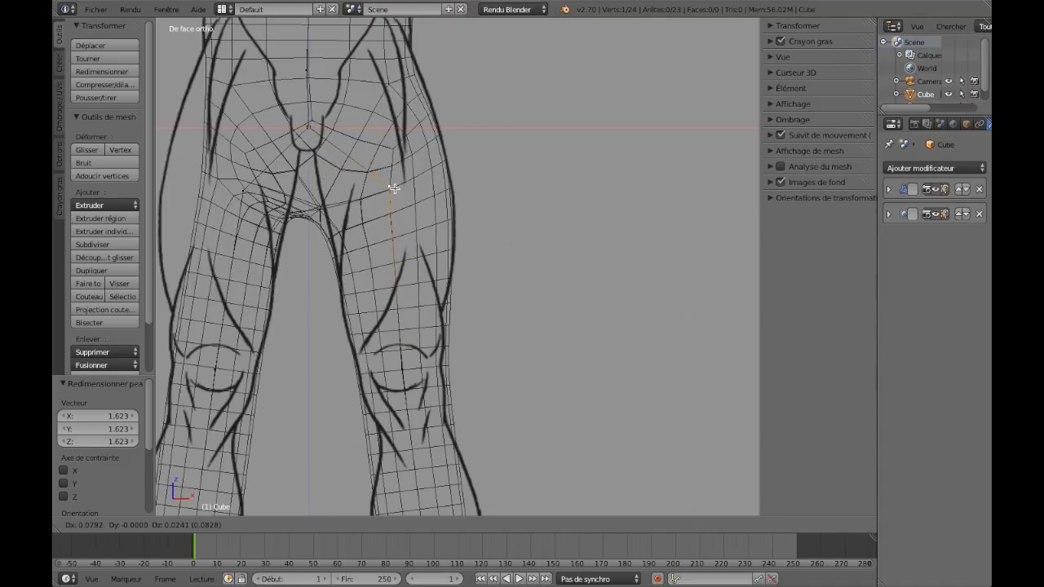
click(394, 189)
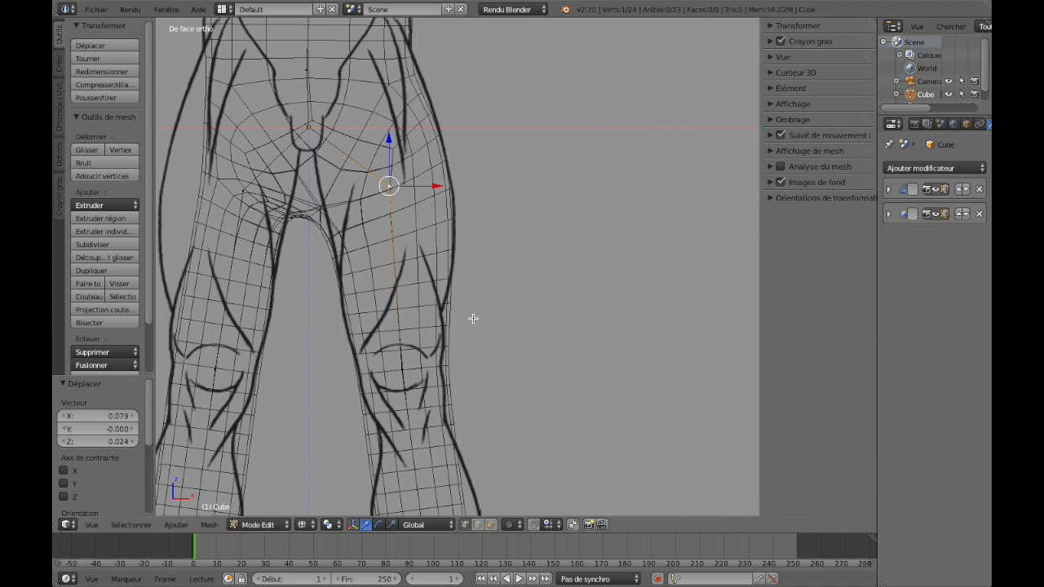
Resize the skin at the character's left knee vertex by 0.923.
shift+scroll(372, 335, down, 6)
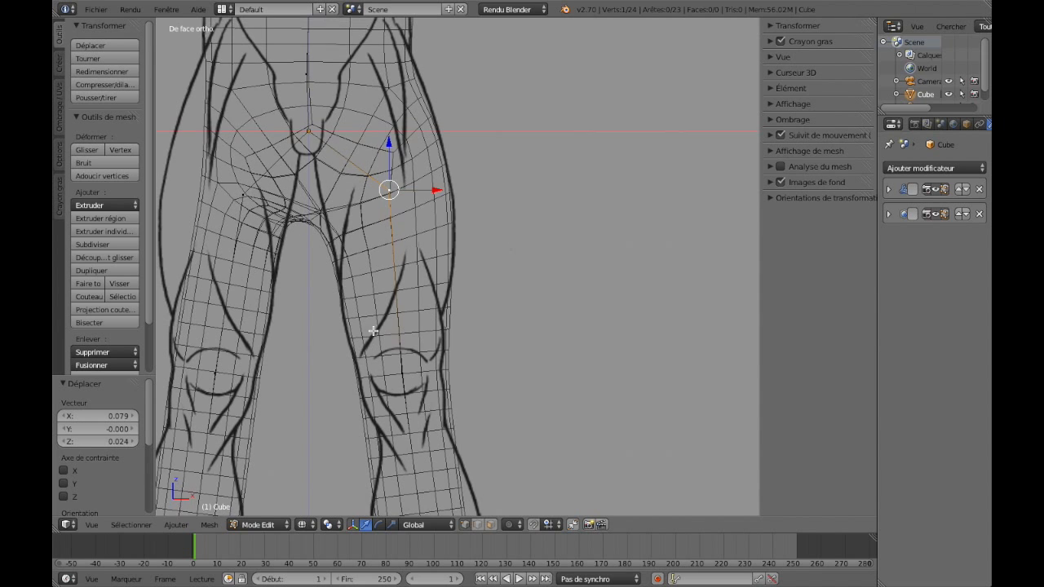
shift+middle_drag(372, 322, 373, 319)
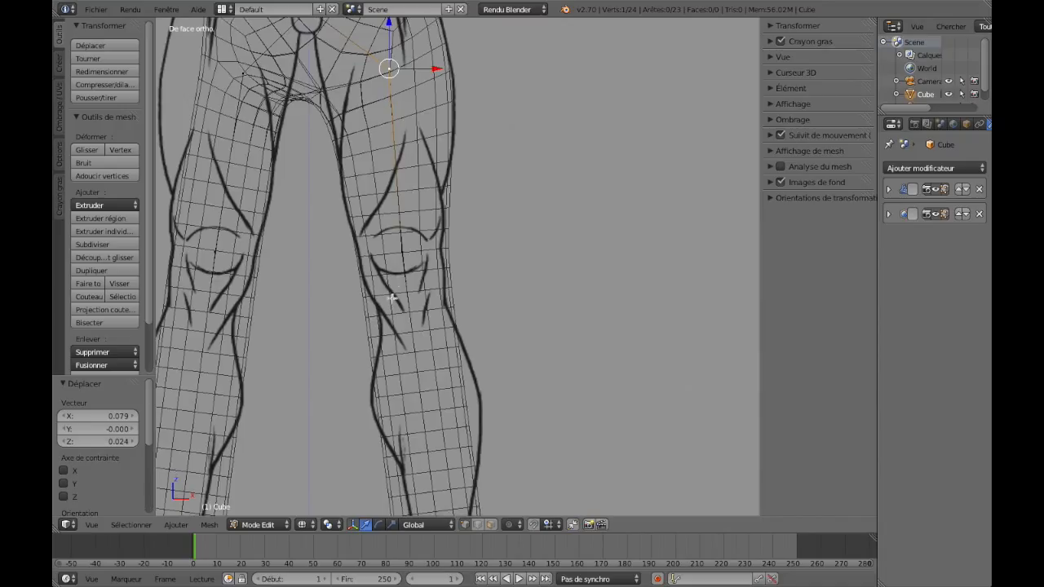
right_click(404, 252)
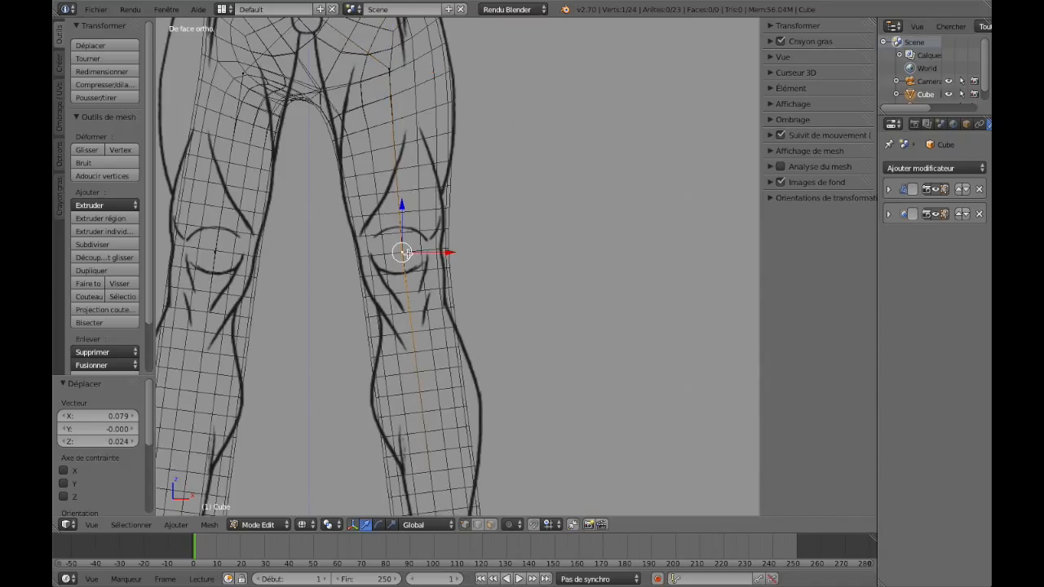
key(s)
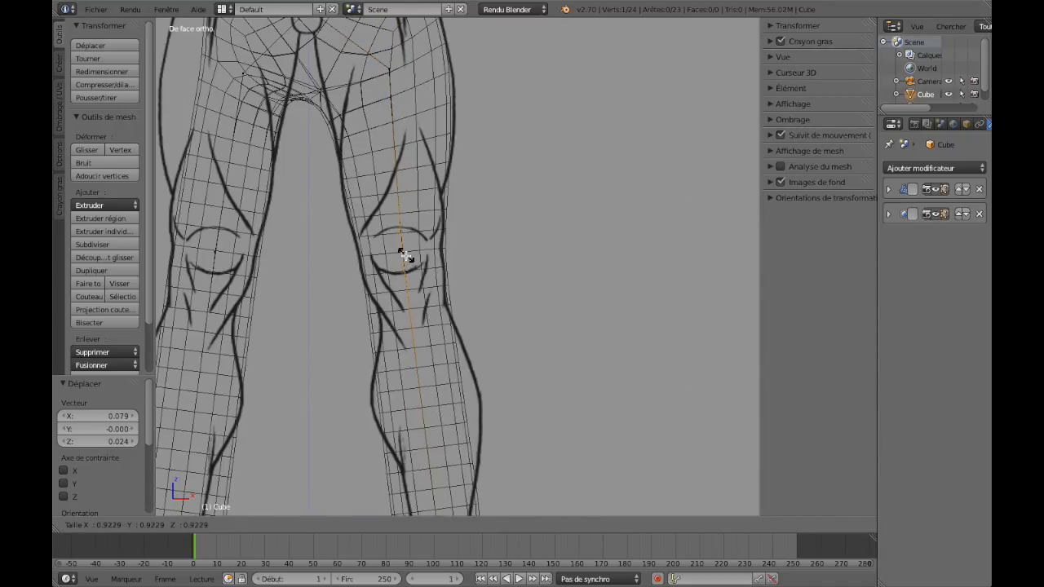
click(404, 253)
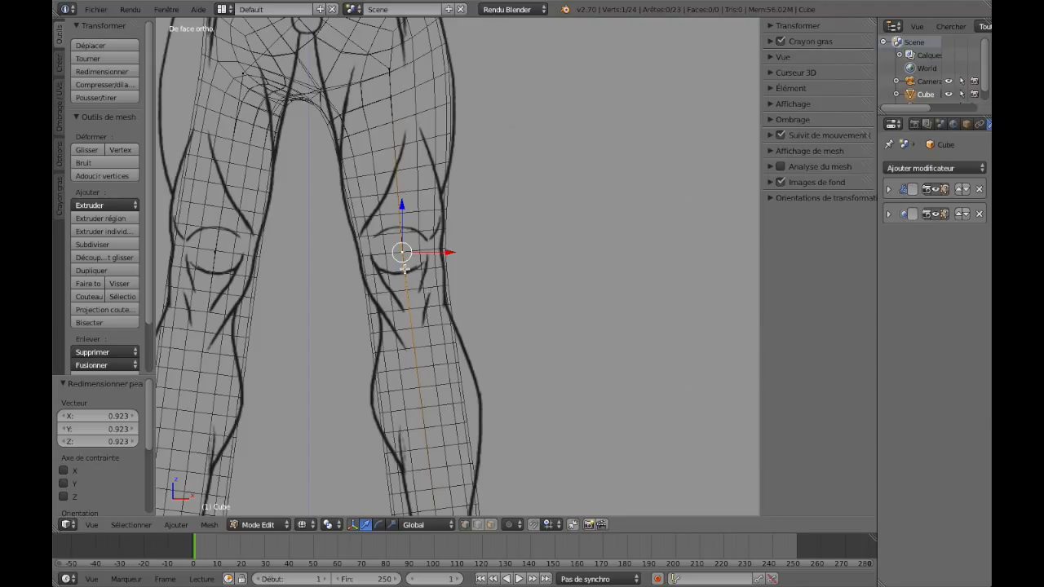
Add one centred loop cut between the left upper thigh and knee vertices, and resize the skin at the new mid-thigh vertex by 1.093.
key(ctrl+r)
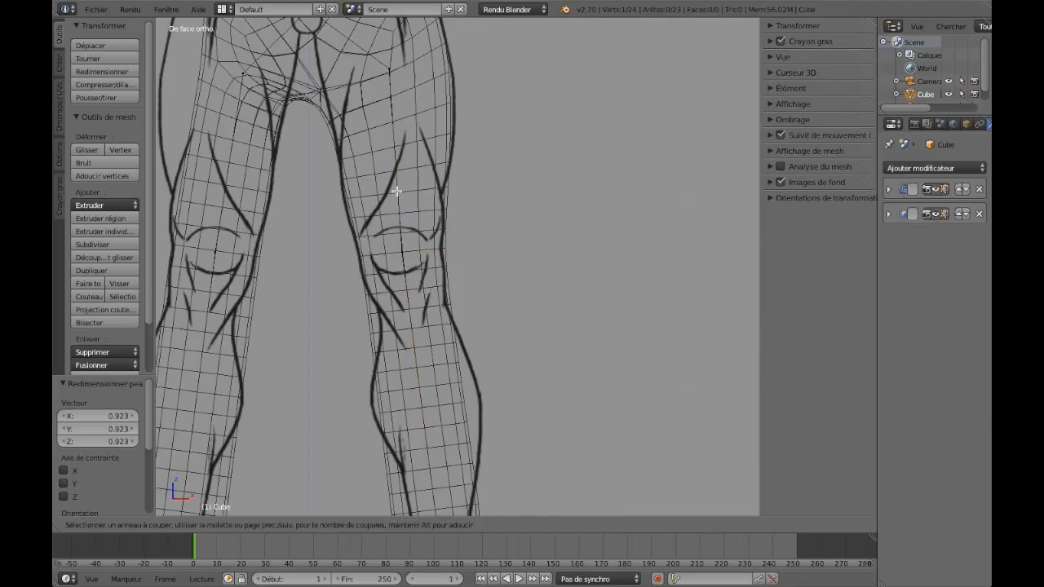
click(397, 191)
right_click(401, 223)
right_click(401, 202)
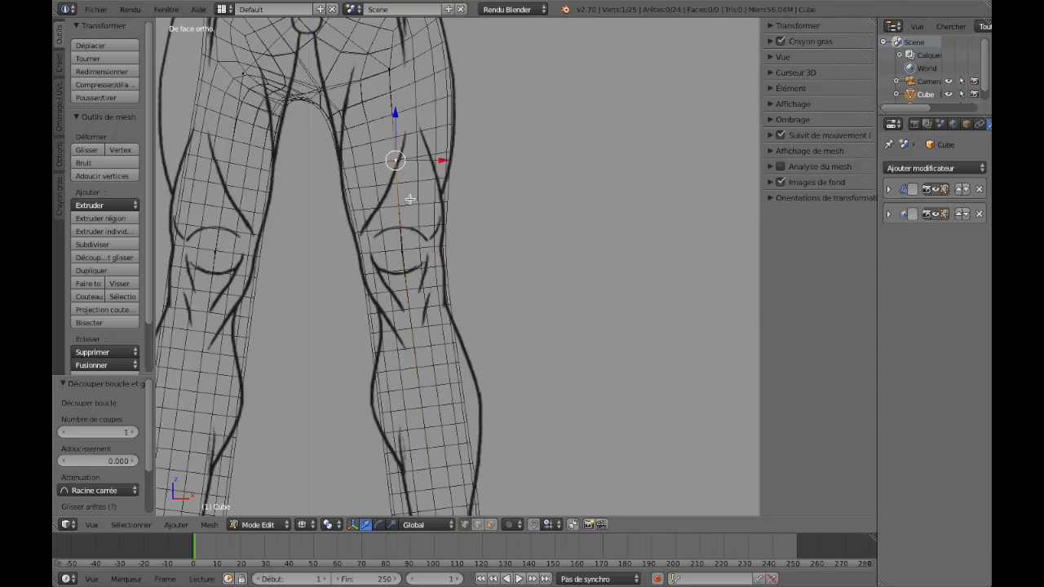
middle_drag(392, 155, 390, 155)
key(KP_1)
key(s)
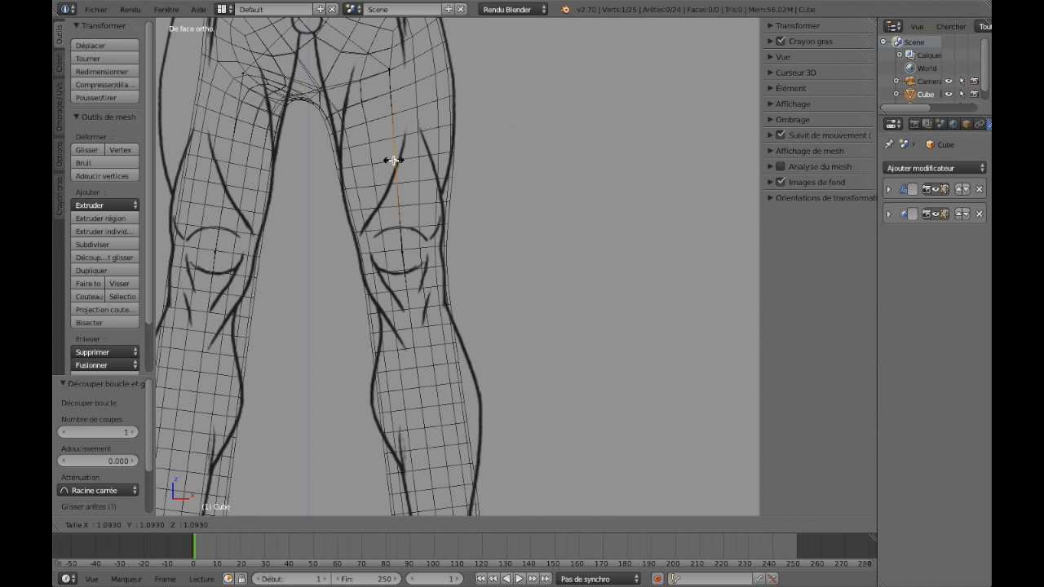
click(394, 160)
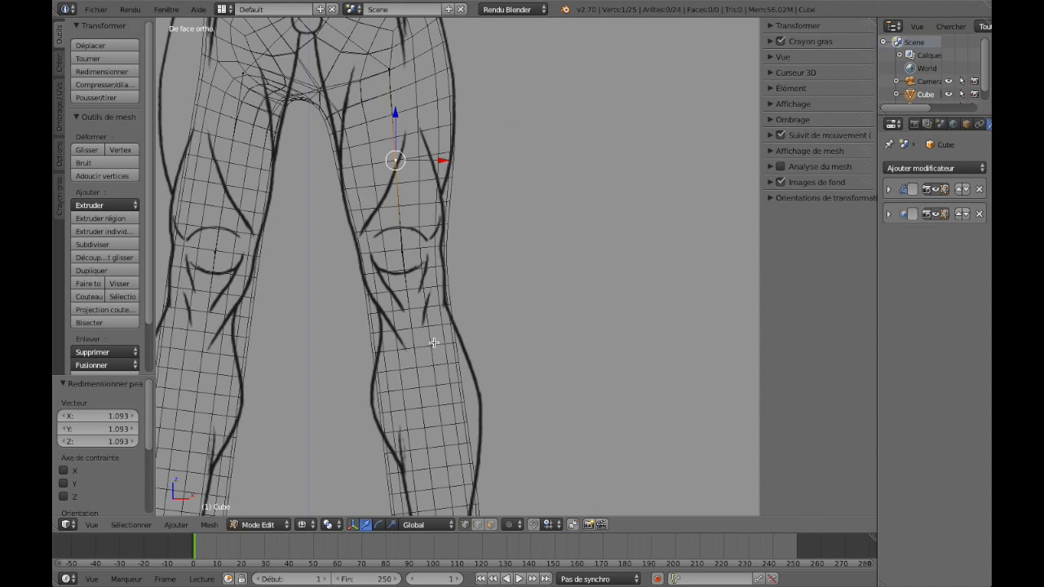
Add one centred loop cut between the left knee and ankle vertices, and another between the knee and the new mid-calf vertex.
middle_drag(436, 343, 433, 341)
key(KP_1)
shift+scroll(428, 334, down, 5)
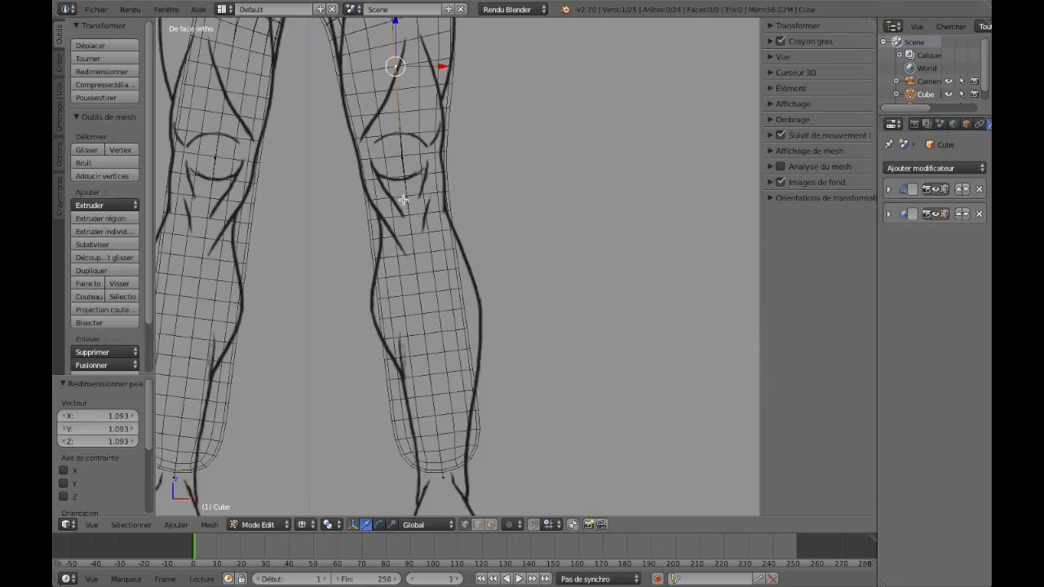
right_click(406, 188)
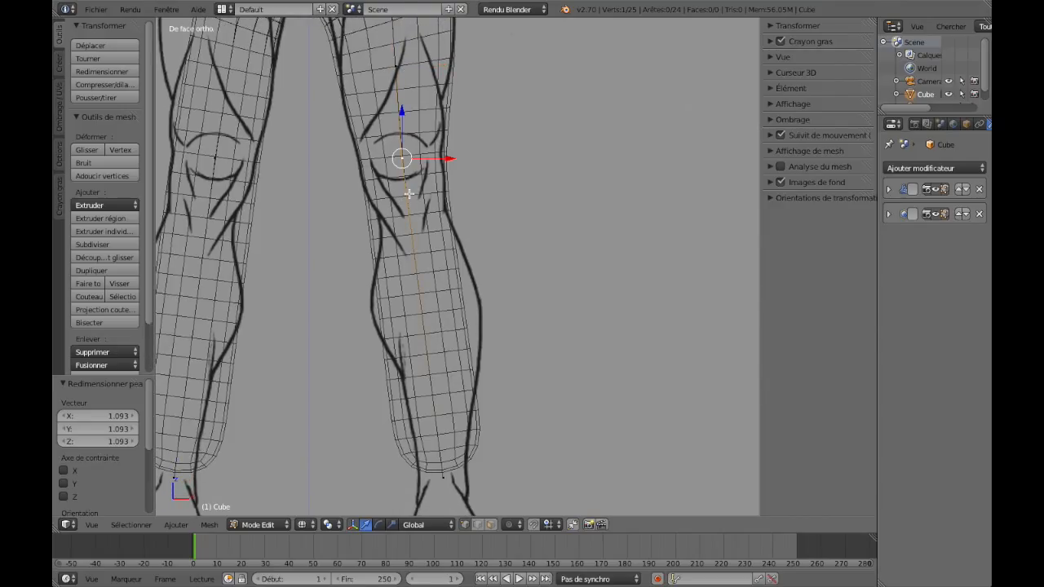
key(ctrl+r)
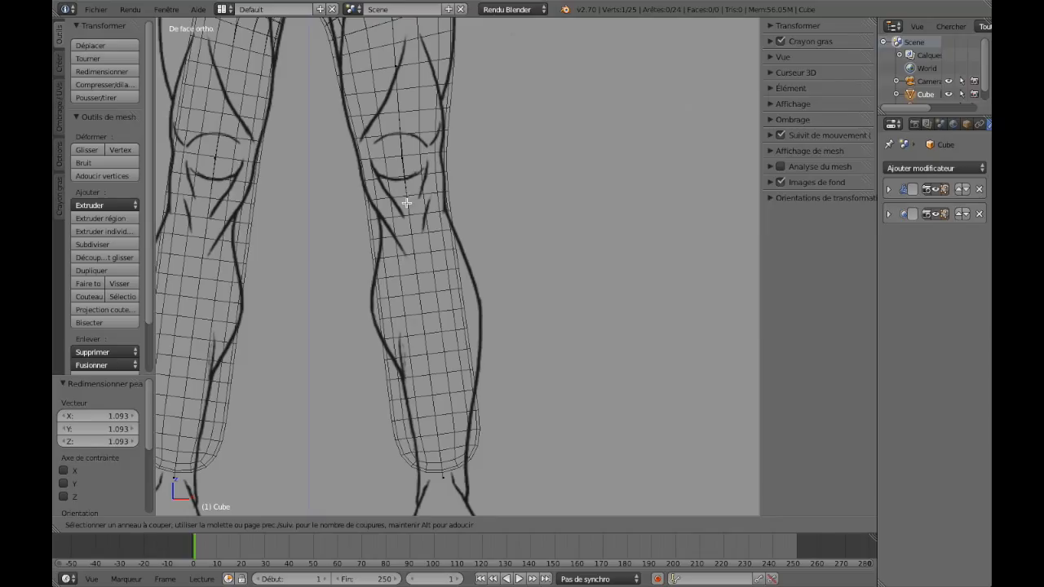
click(411, 206)
right_click(412, 207)
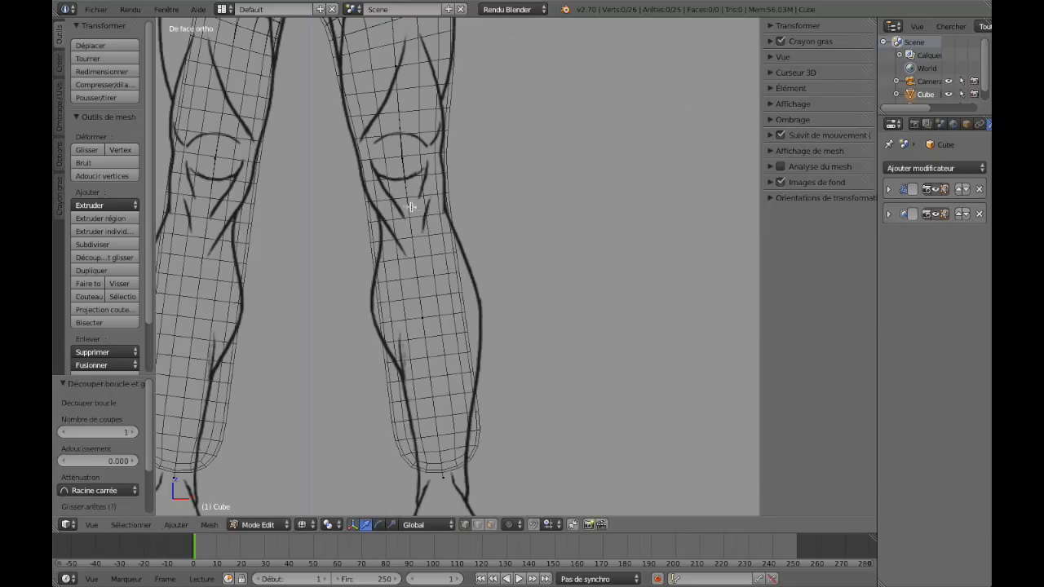
key(ctrl+r)
click(417, 250)
right_click(409, 190)
right_click(418, 214)
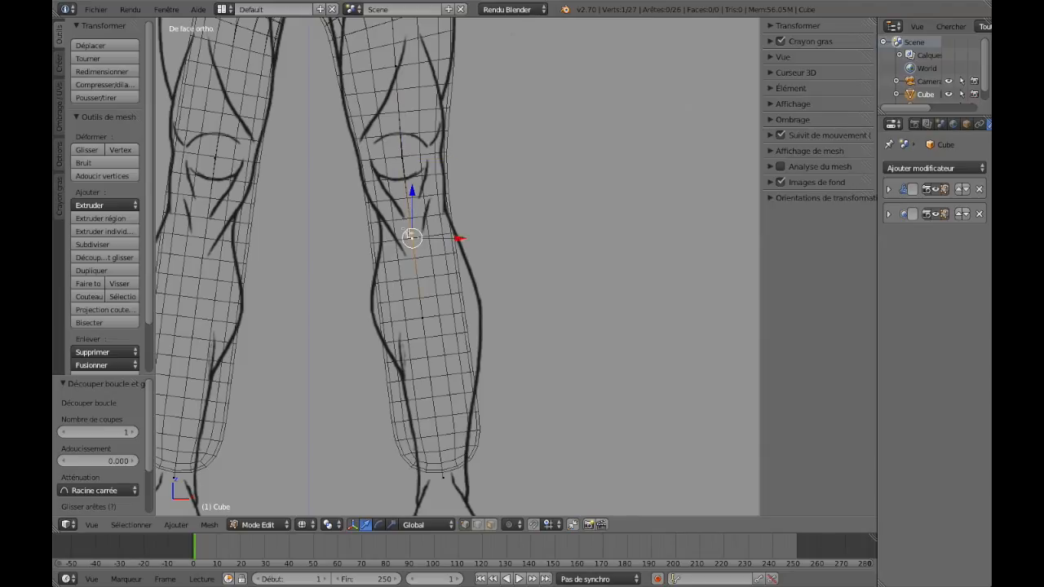
Resize the skin at the vertex just below the left knee by 0.754 and move it 0.028 in X and 0.007 in Z.
key(s)
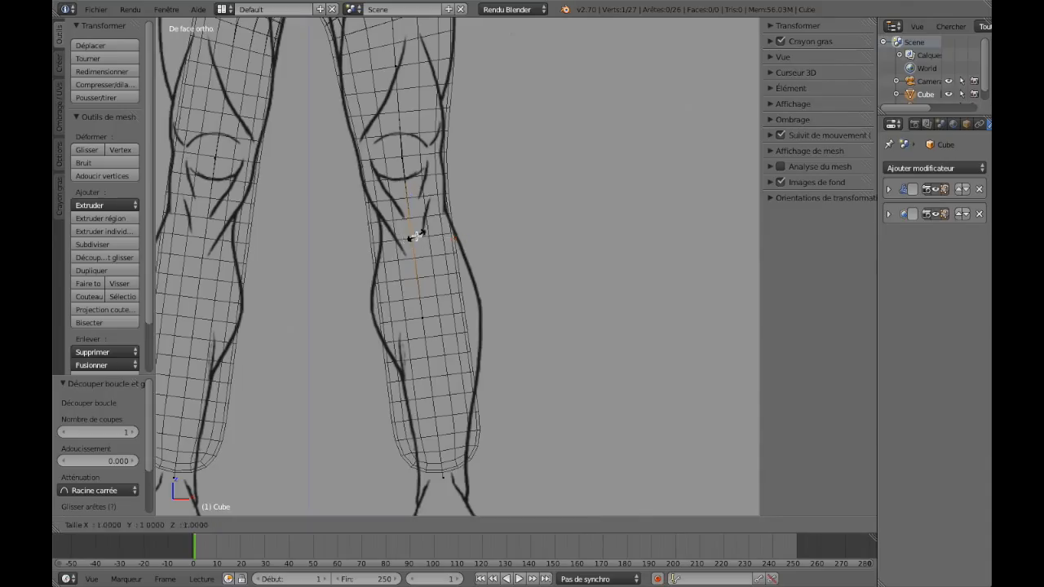
click(414, 236)
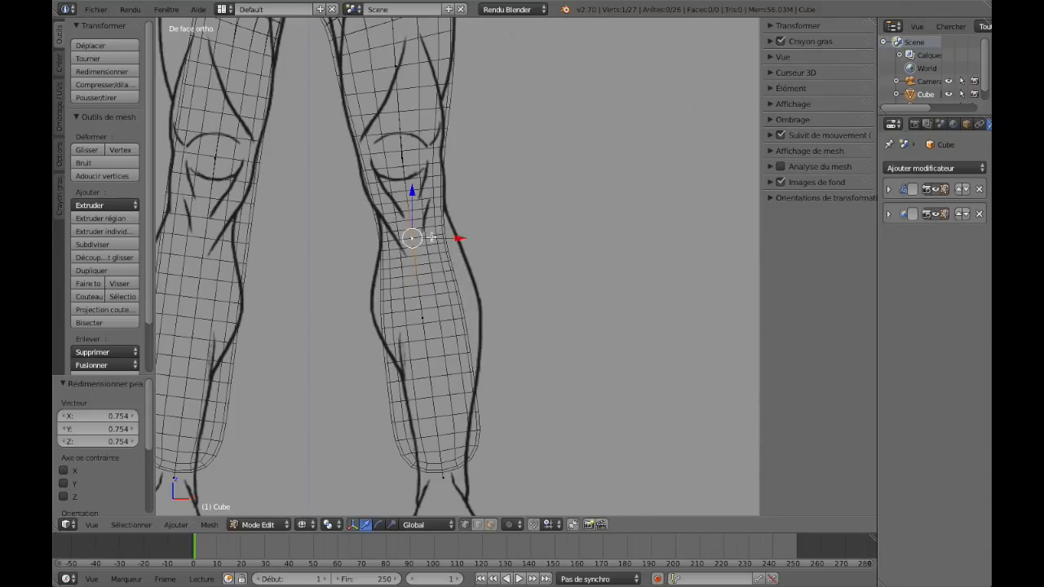
key(g)
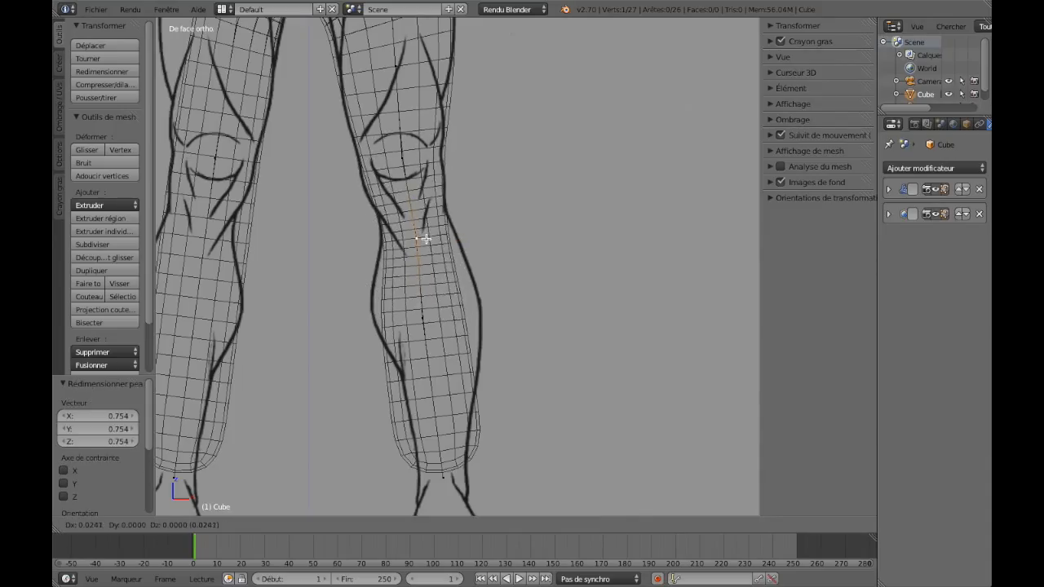
click(426, 238)
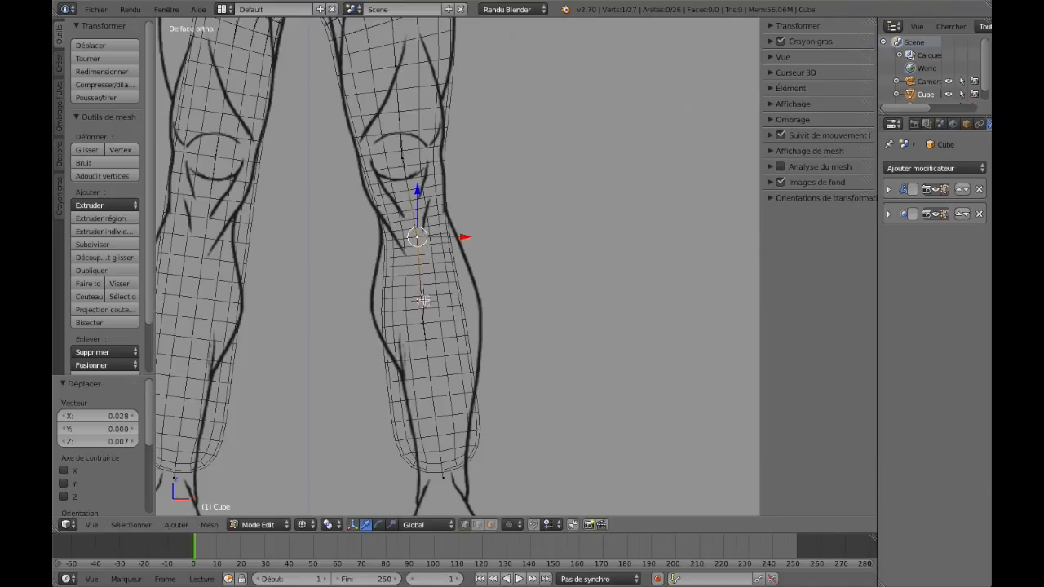
Enlarge the skin at the left mid-calf vertex and move it 0.017 in X and 0.062 in Z.
click(596, 193)
right_click(421, 303)
key(s)
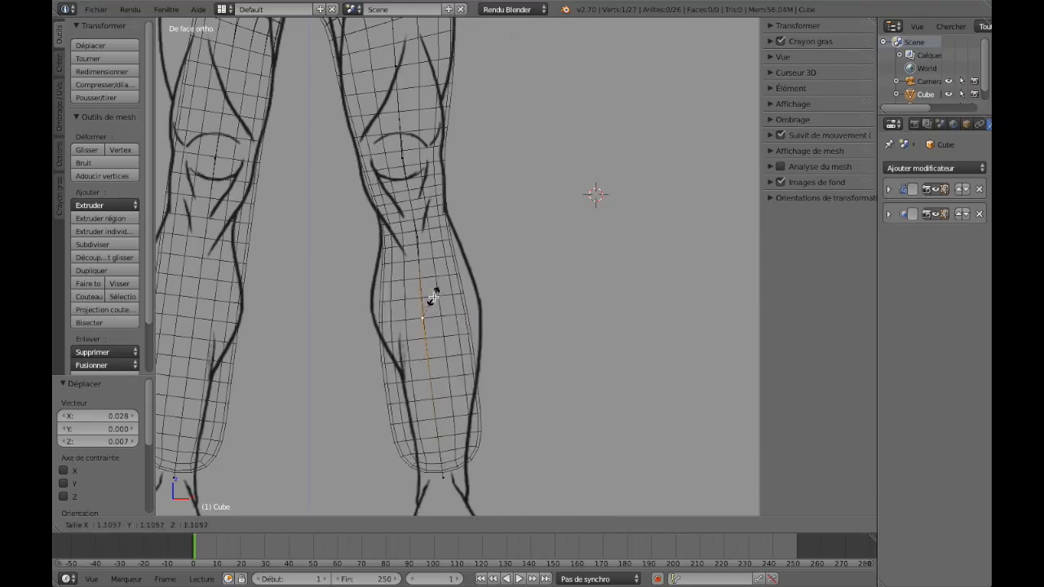
click(438, 297)
drag(423, 318, 429, 302)
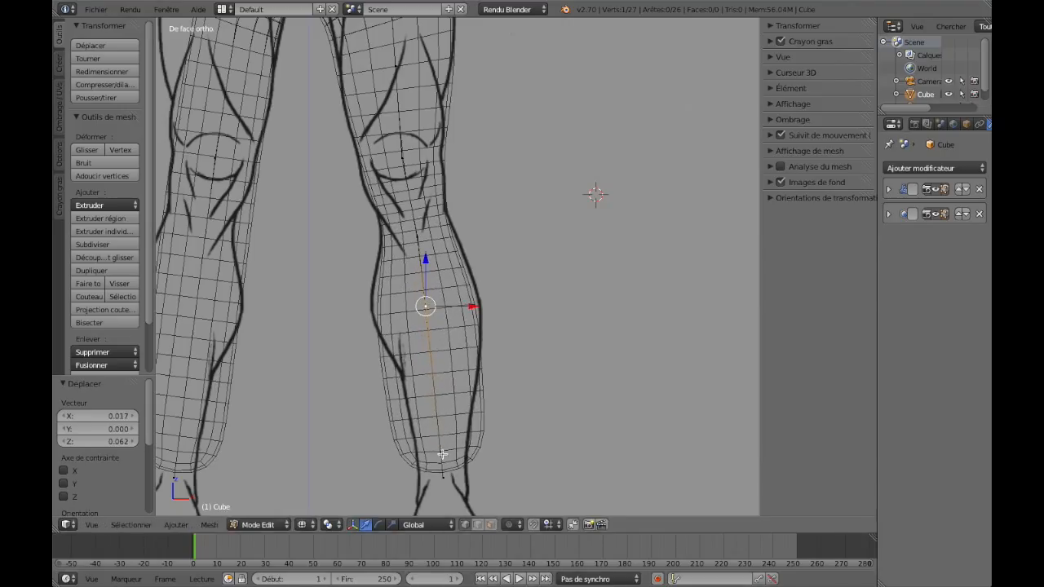
Resize the skin at the left ankle vertex by 0.405.
right_click(443, 477)
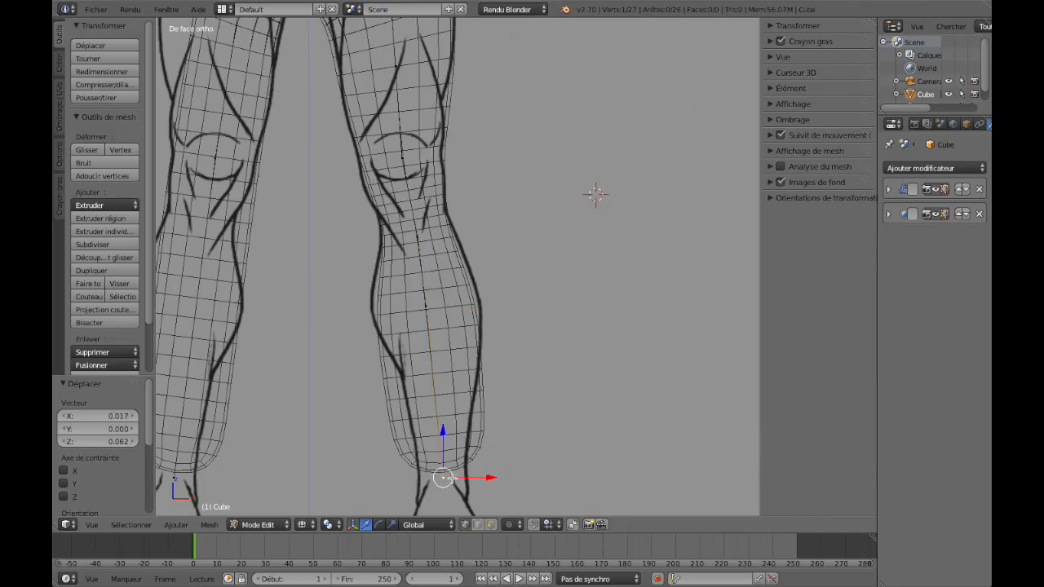
key(s)
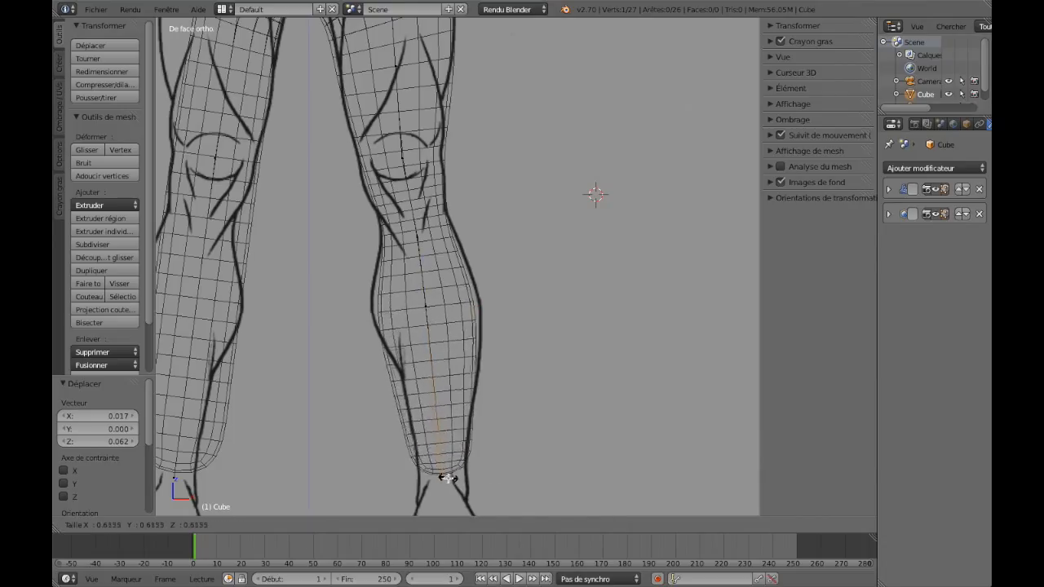
click(442, 478)
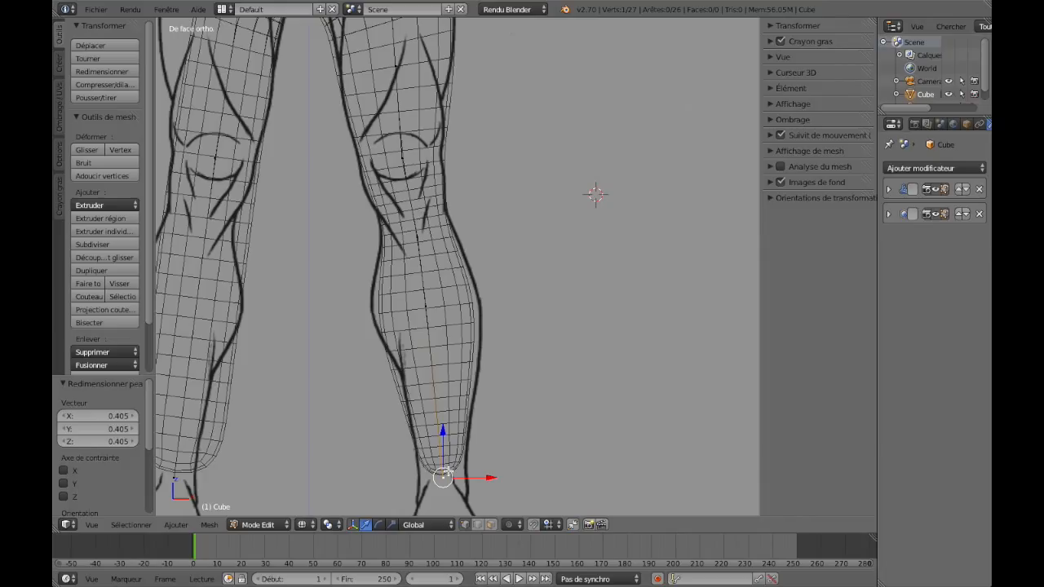
Add one centred loop cut between the left mid-calf and ankle vertices.
key(ctrl+r)
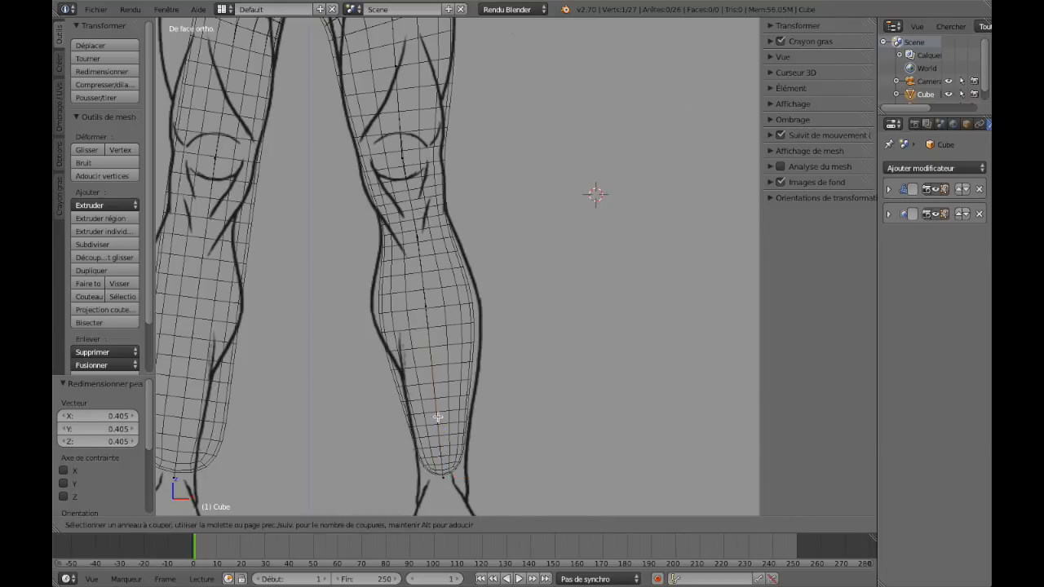
click(438, 418)
right_click(435, 396)
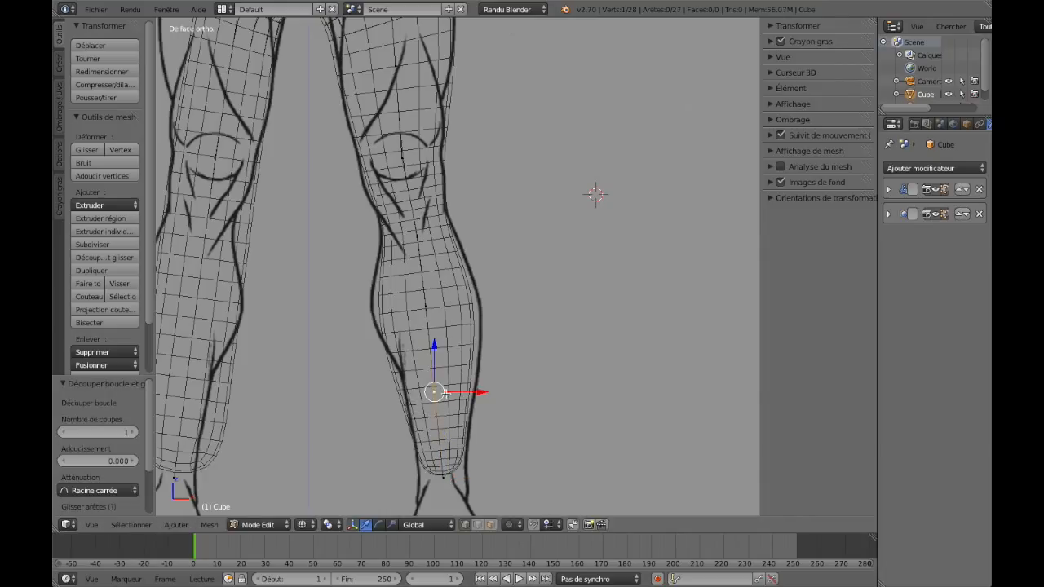
Resize the skin at the left lower calf vertex by 0.743 and move it 0.038 in X and -0.003 in Z.
key(s)
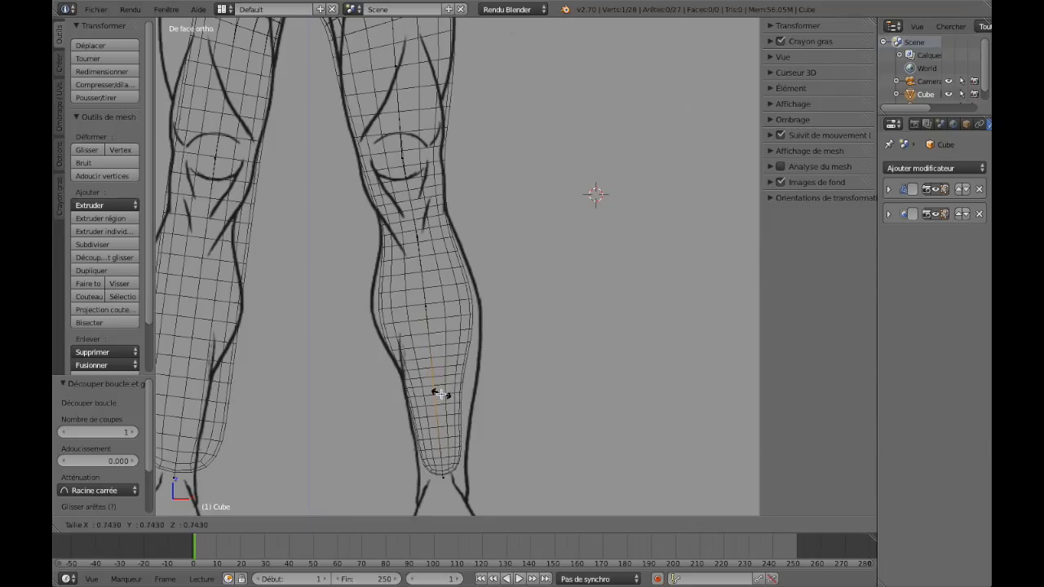
click(436, 393)
key(g)
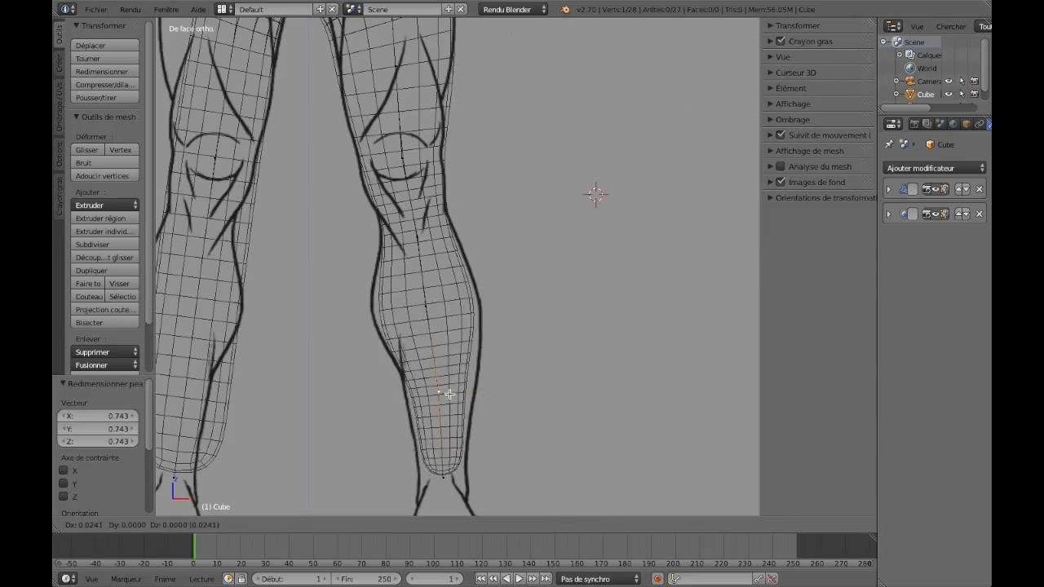
click(452, 395)
Resize the skin at the left ankle vertex by 1.325 and at the lower calf vertex above it by 1.278.
right_click(443, 476)
key(s)
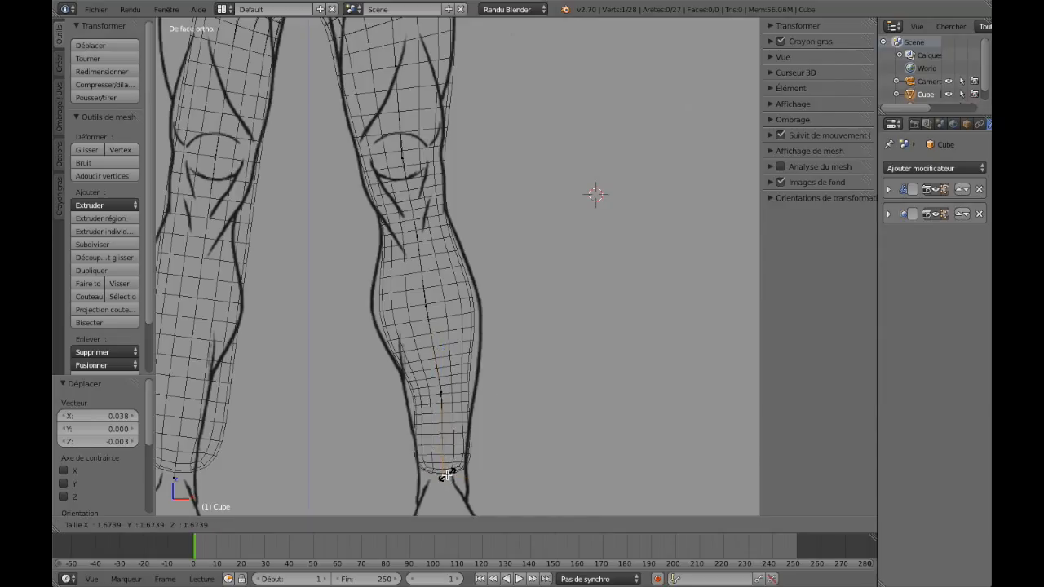
click(445, 476)
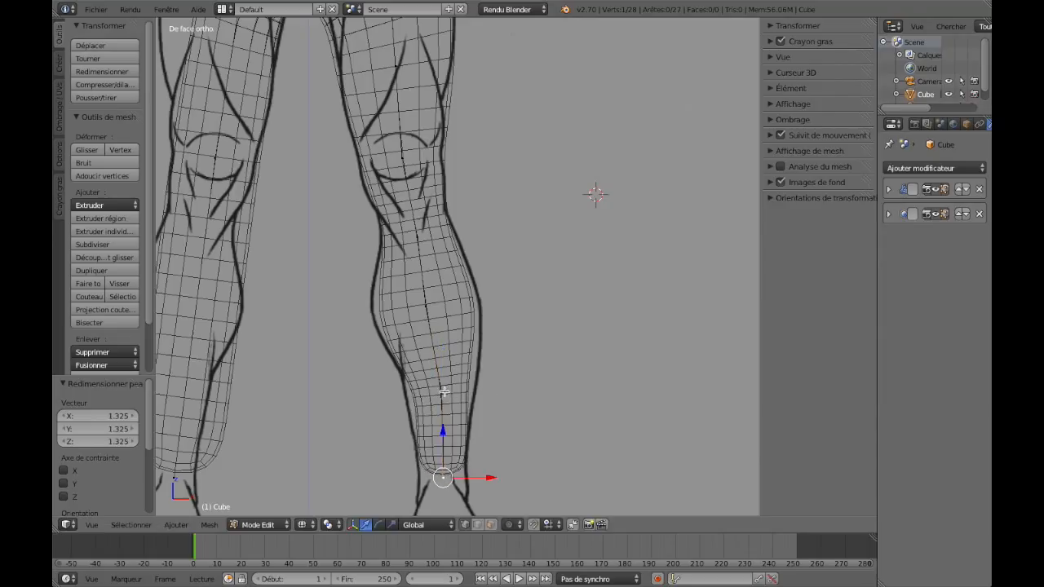
key(s)
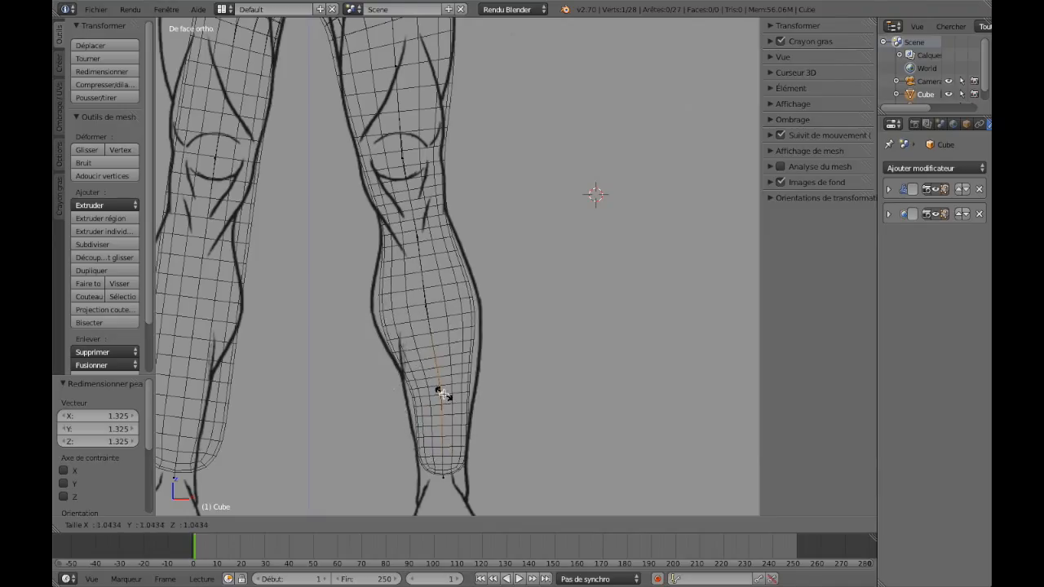
click(443, 393)
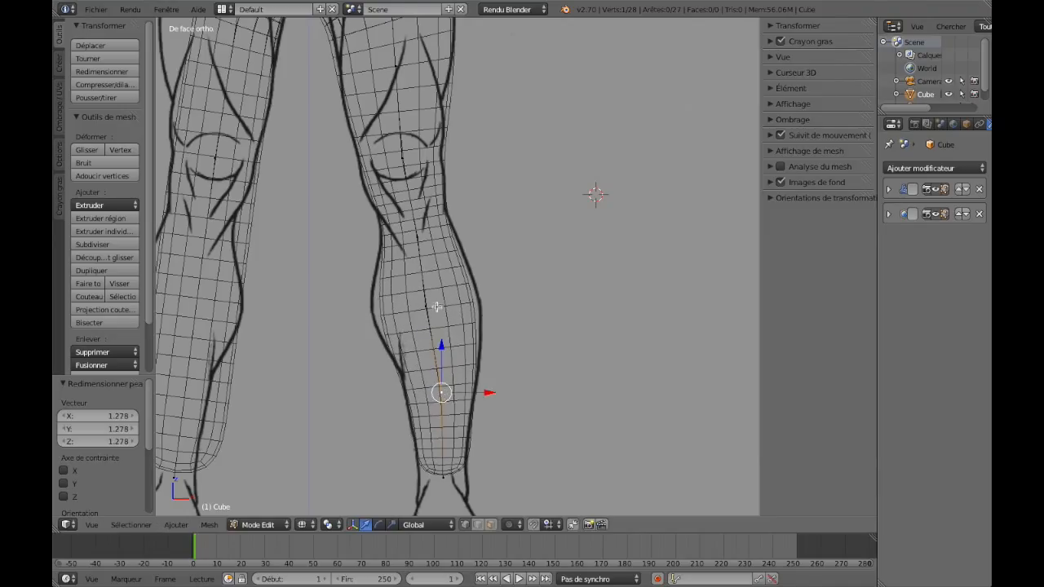
Resize the skin at the left mid-calf vertex by 1.145 to match the reference calf.
right_click(428, 307)
key(s)
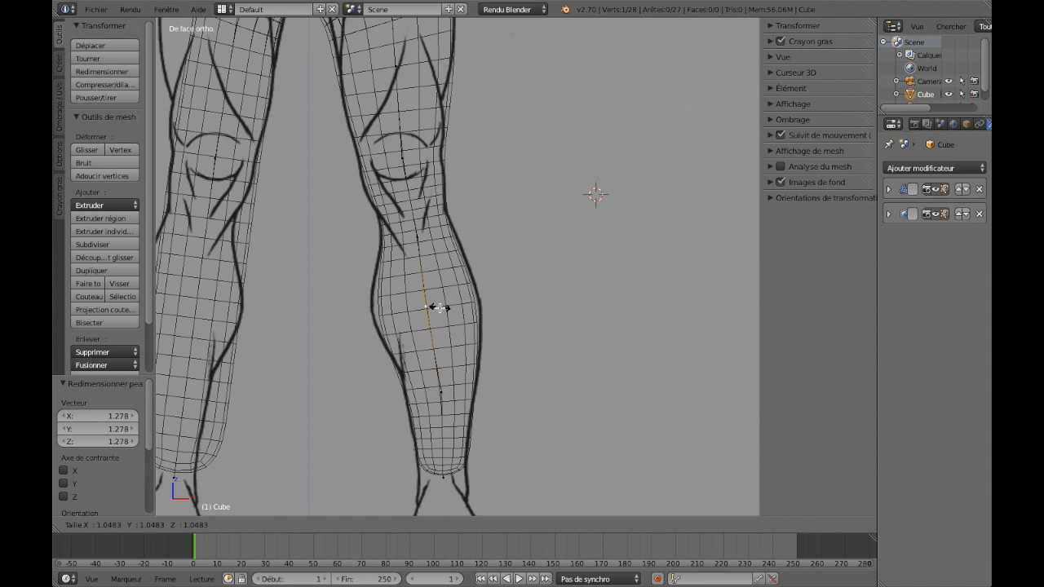
click(441, 307)
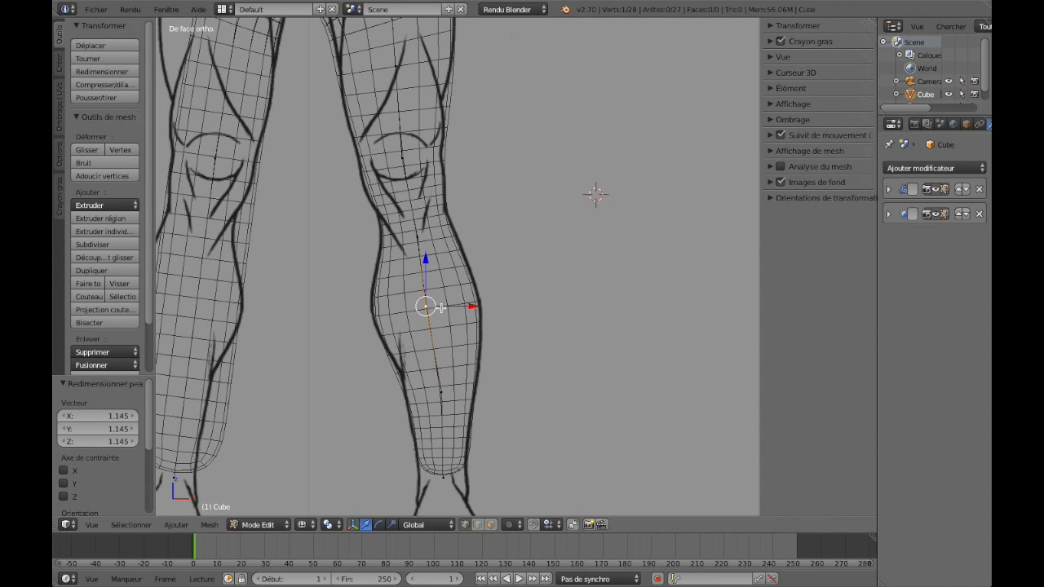
Check the reshaped left leg in a perspective view, and return to the front view of the legs.
shift+scroll(491, 299, down, 1)
shift+scroll(491, 298, up, 9)
middle_click(491, 298)
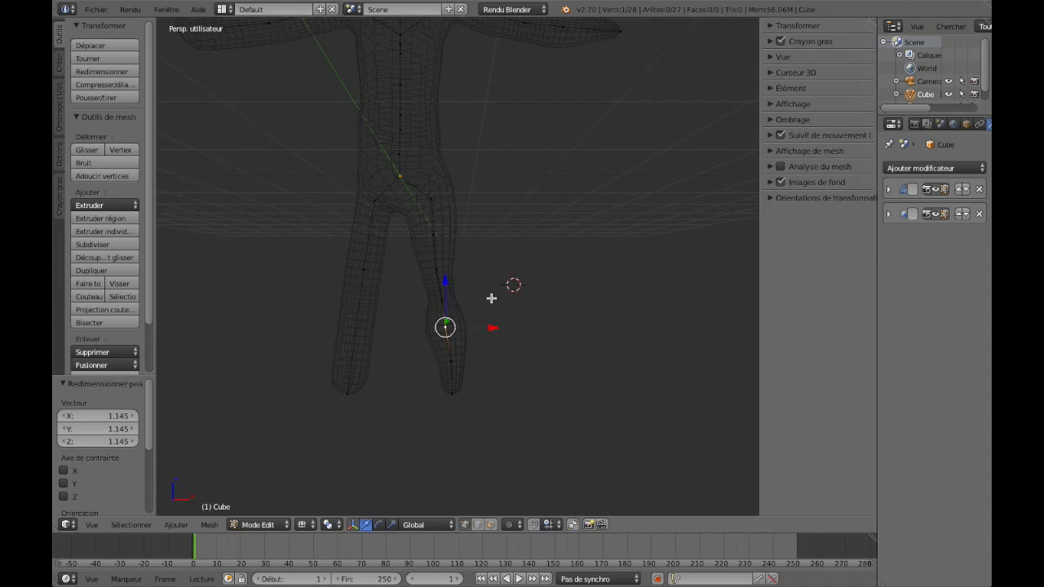
key(KP_1)
scroll(491, 299, up, 7)
scroll(491, 298, down, 7)
scroll(491, 298, down, 4)
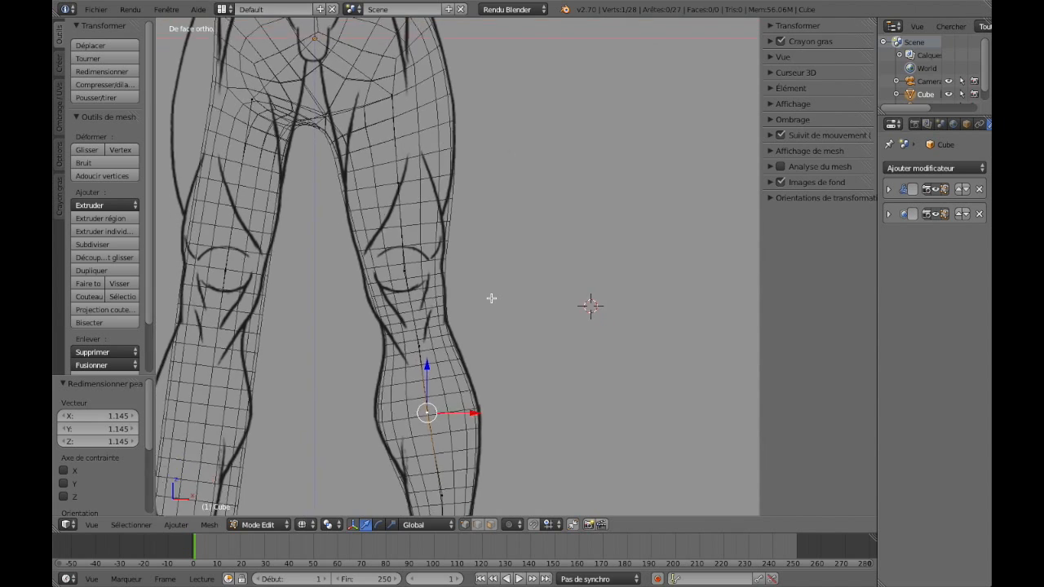
Examine the whole body in solid and wireframe display, from perspective and front views, against the reference image.
scroll(491, 299, down, 1)
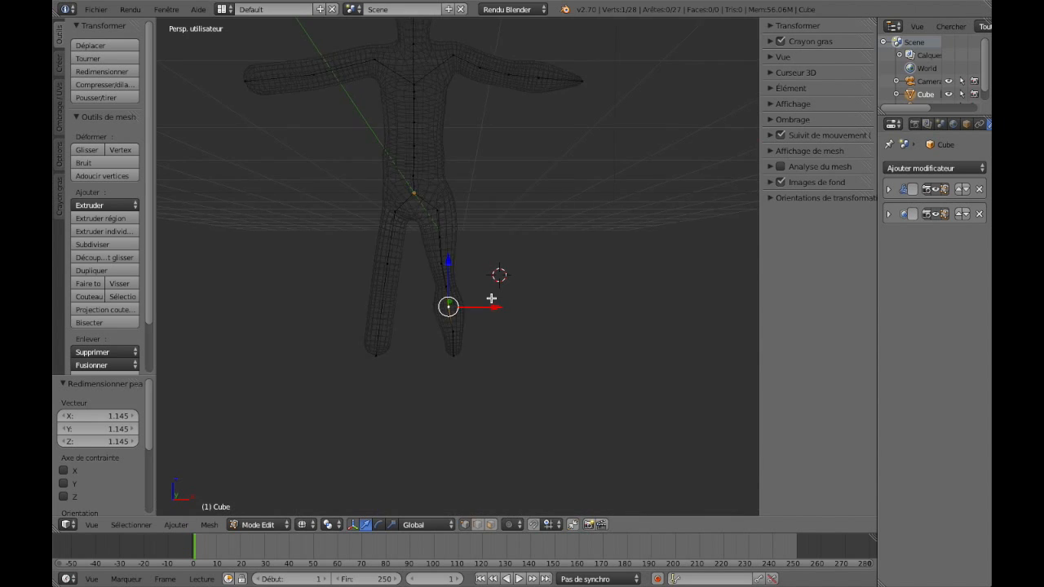
key(z)
key(KP_1)
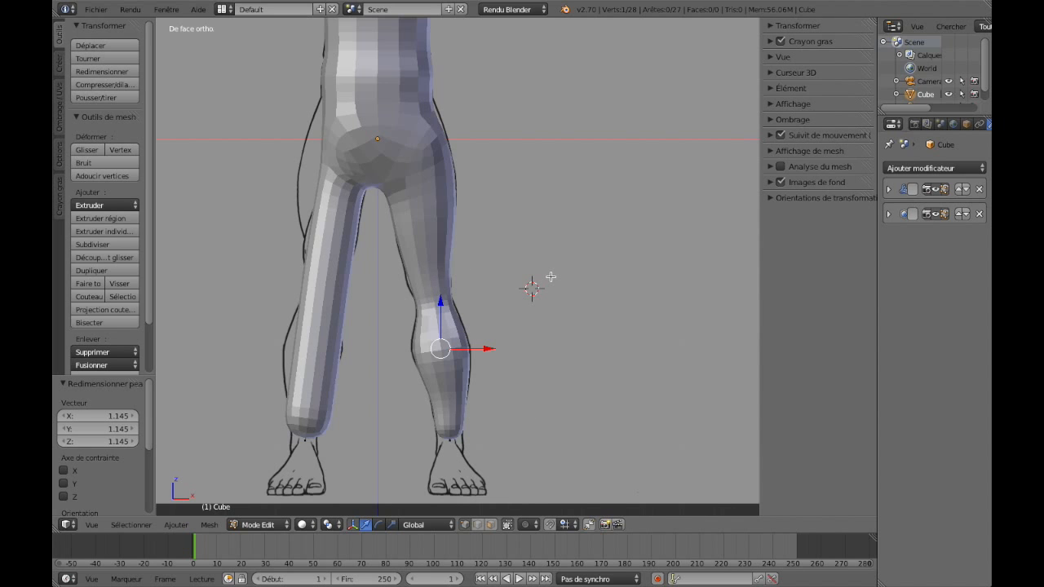
scroll(551, 278, down, 5)
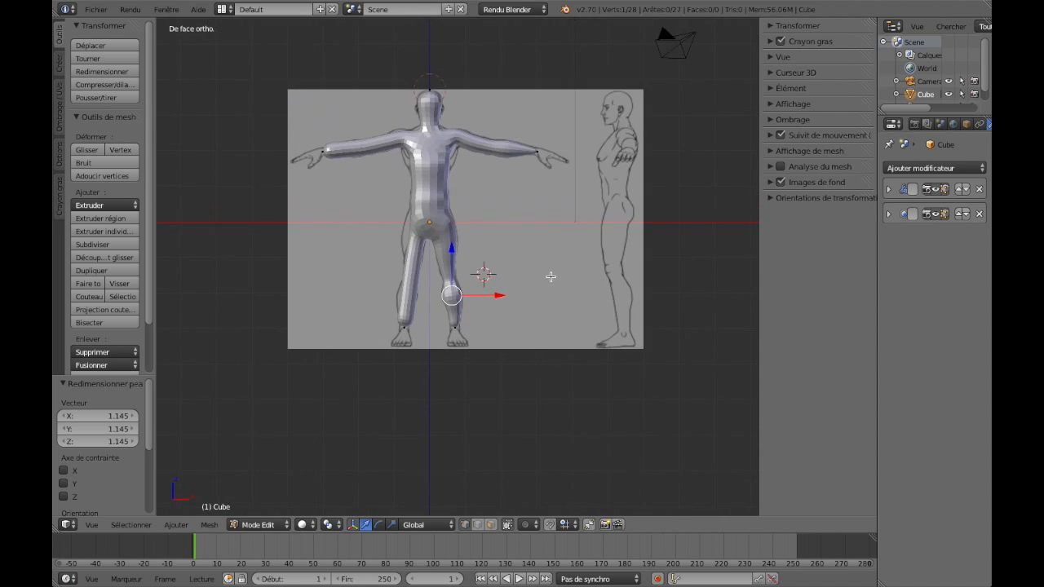
scroll(551, 277, up, 1)
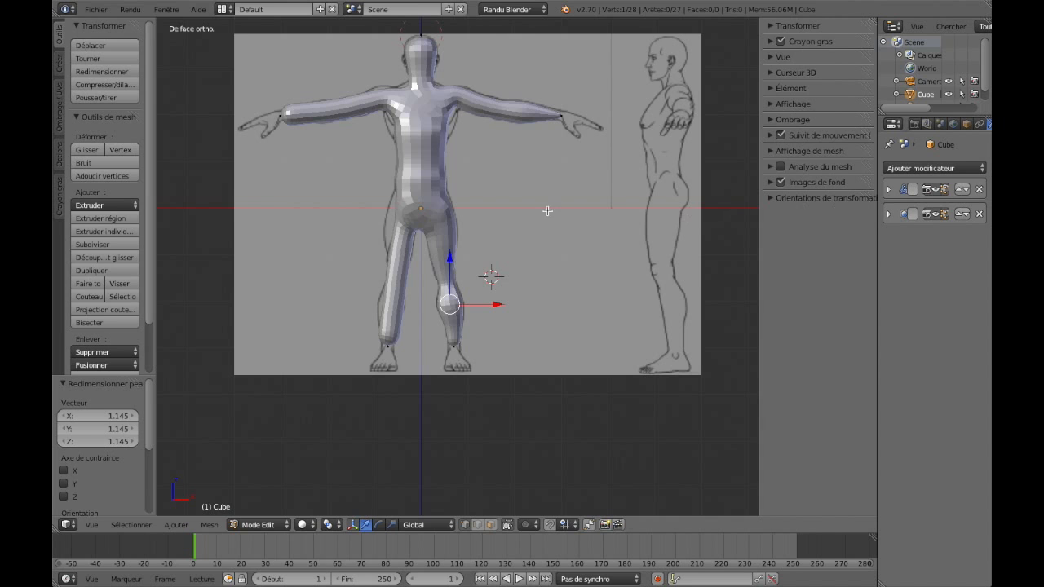
key(n)
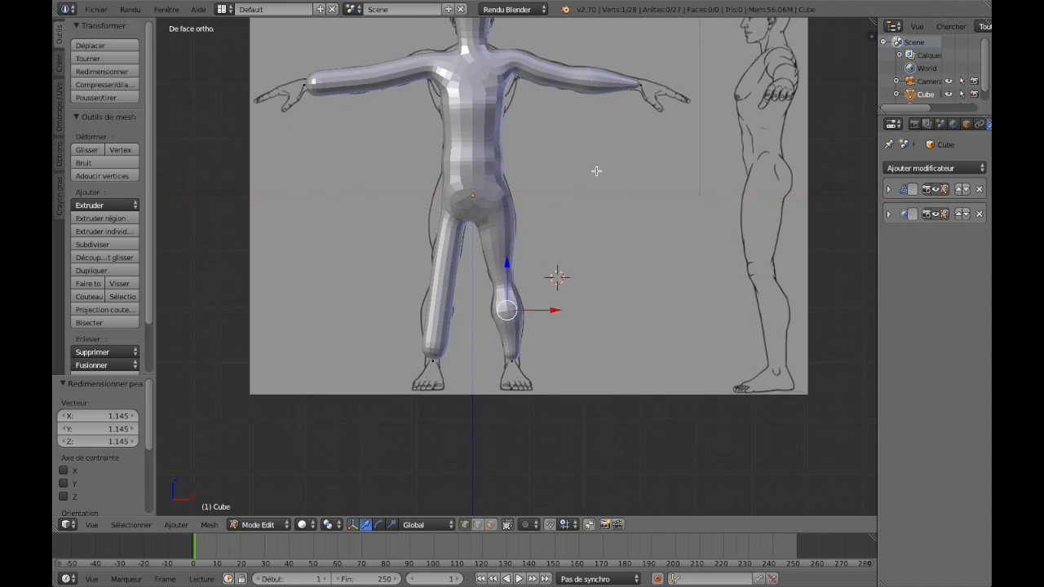
shift+scroll(589, 184, down, 1)
shift+scroll(587, 184, up, 3)
key(z)
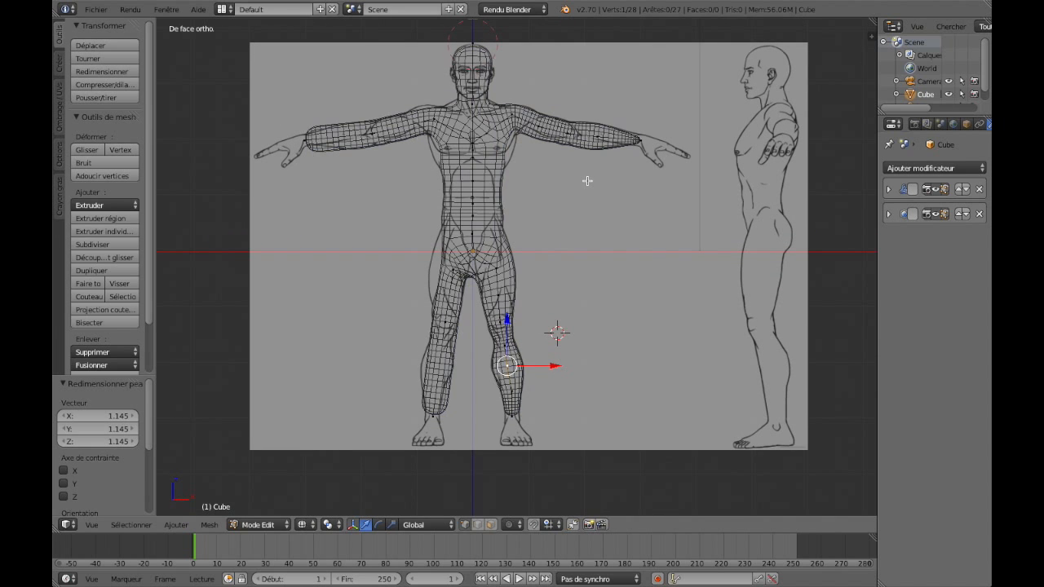
middle_drag(278, 164, 296, 160)
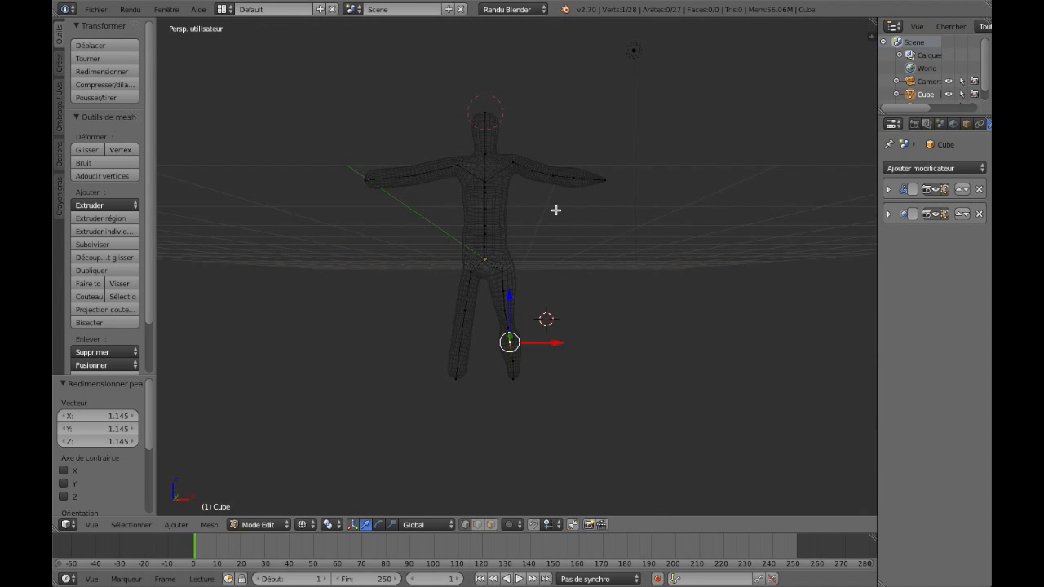
key(KP_1)
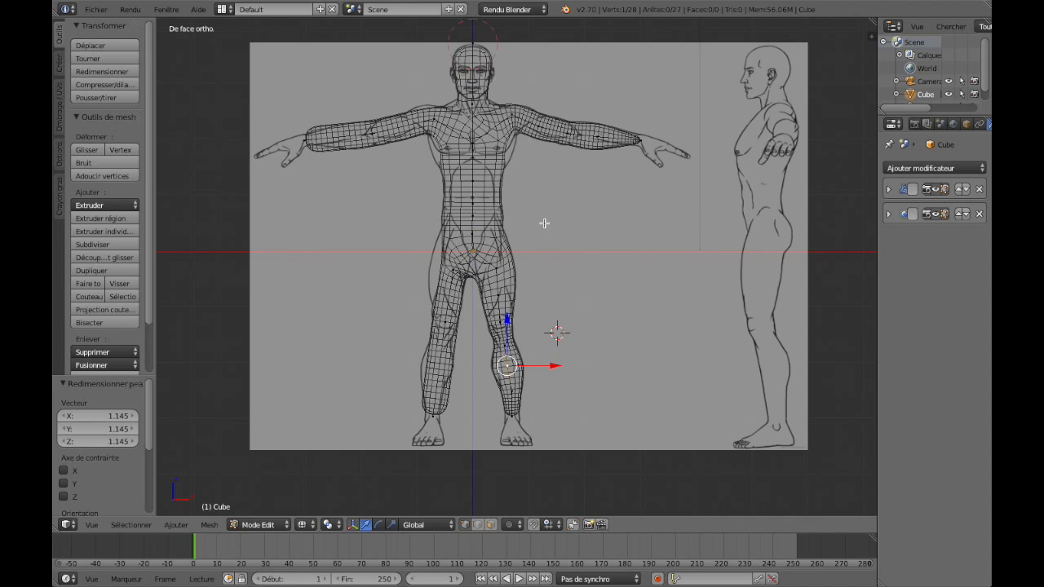
Delete the vertices of the body's right arm and right leg, from shoulder to wrist and hip to ankle.
key(b)
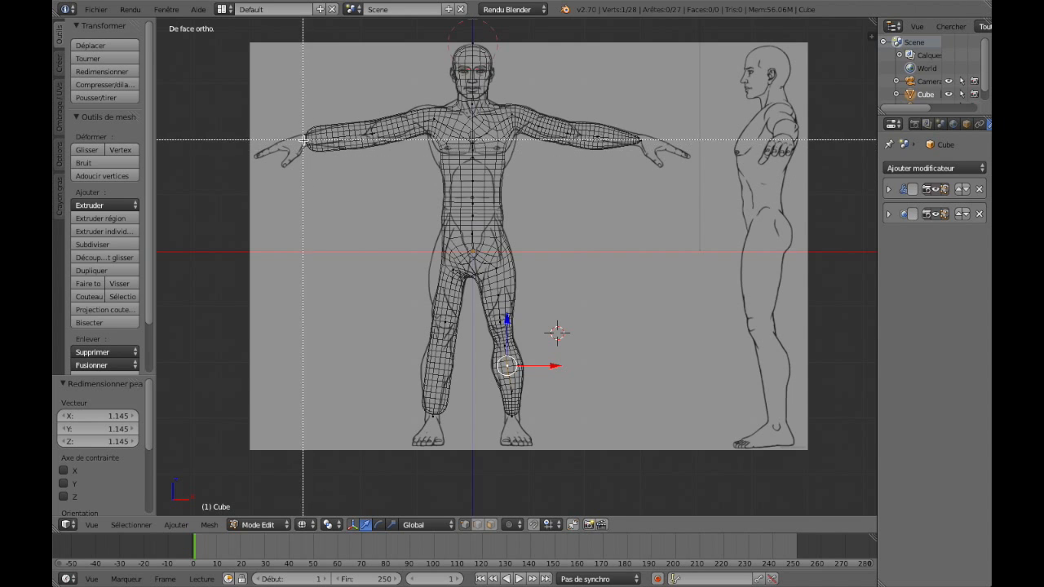
drag(278, 68, 443, 426)
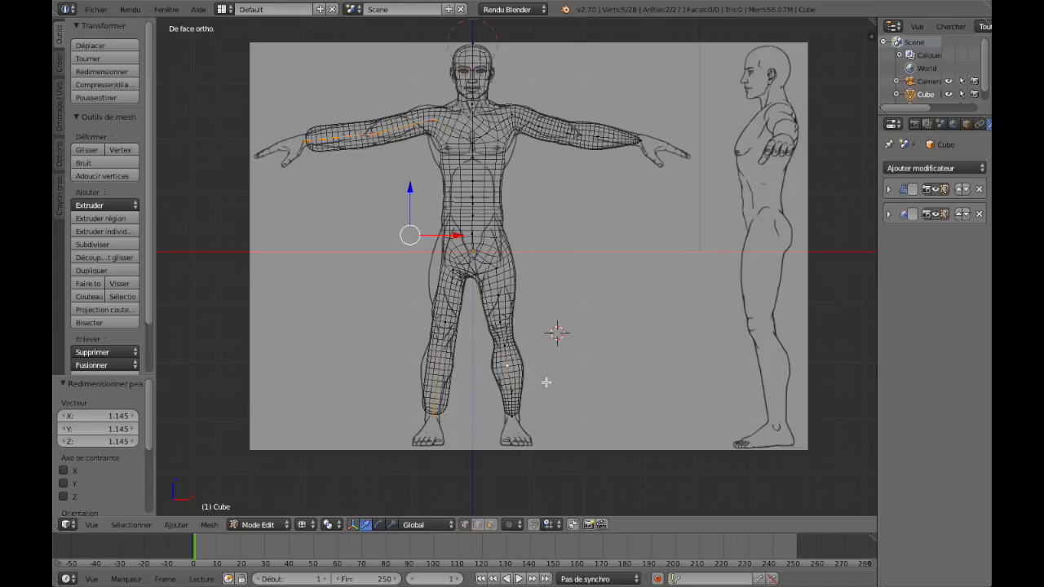
key(KP_5)
key(KP_5)
middle_drag(520, 370, 510, 370)
key(KP_1)
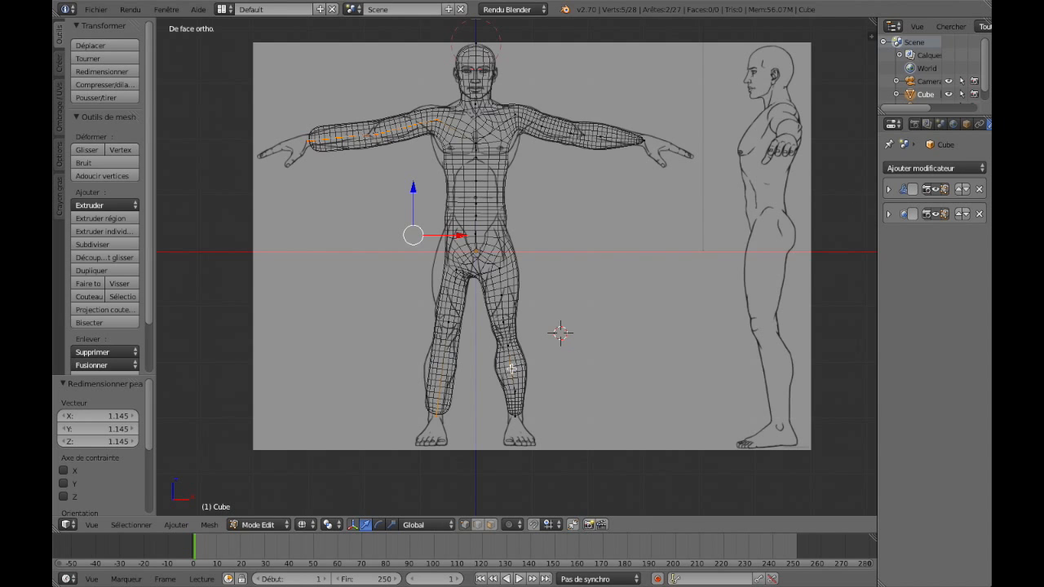
shift+right_click(513, 364)
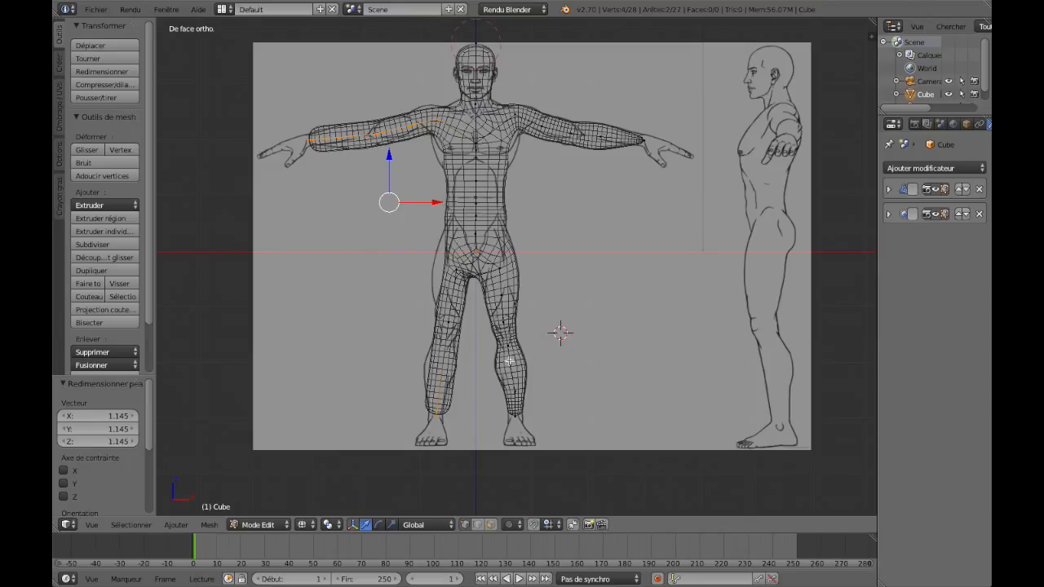
shift+right_click(449, 321)
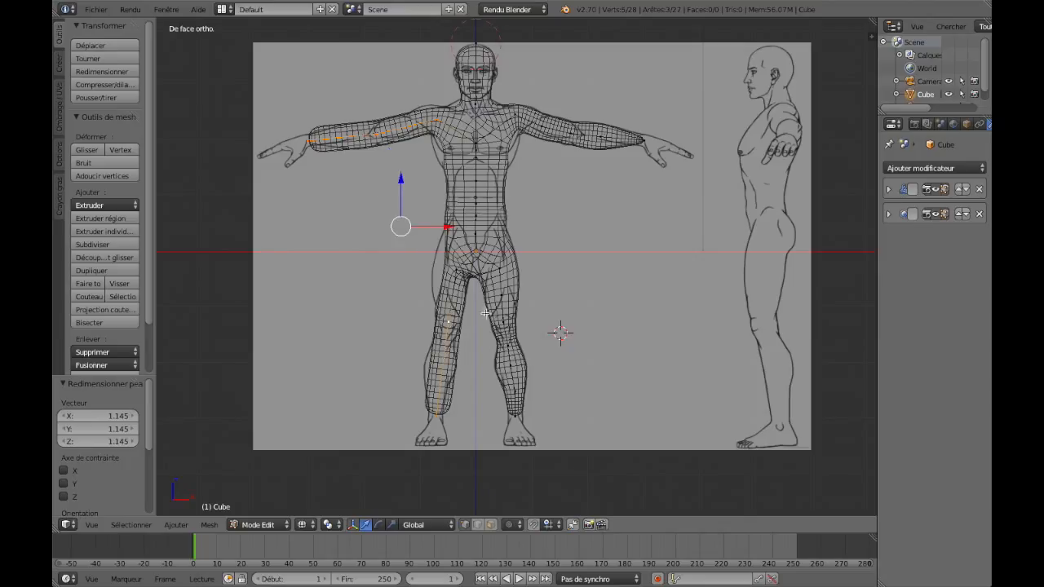
shift+right_click(457, 270)
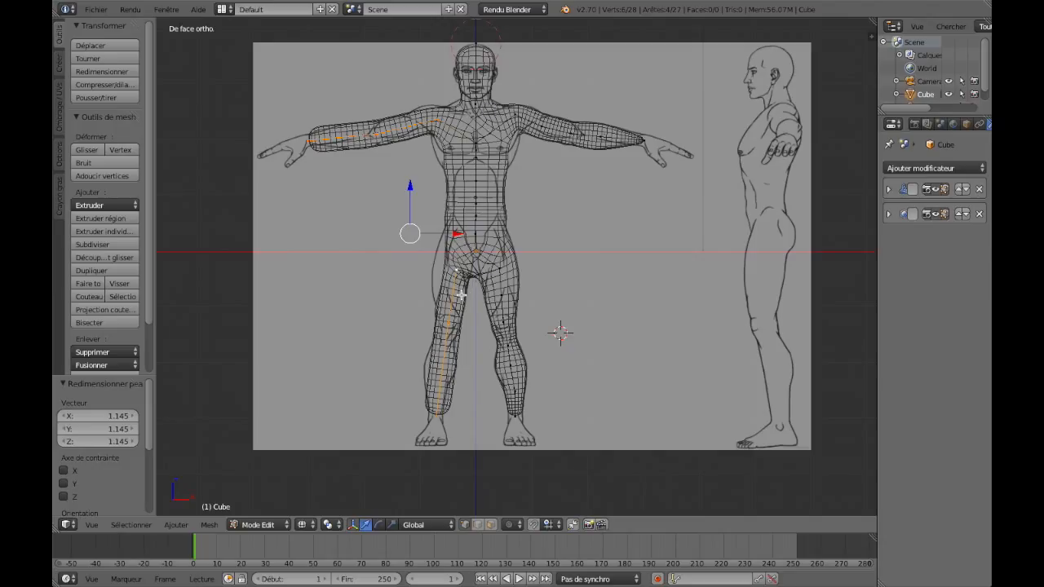
key(x)
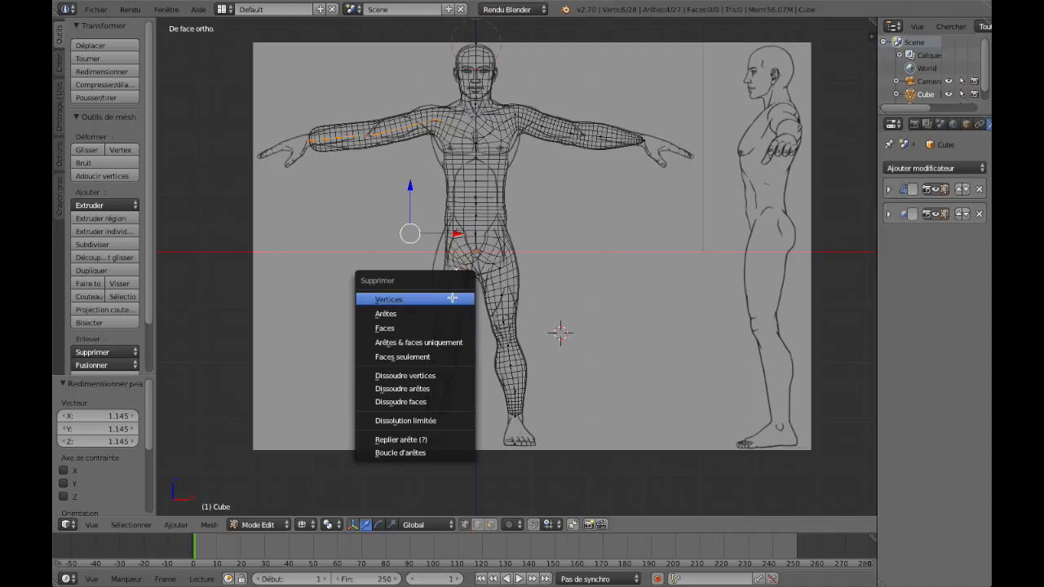
click(392, 300)
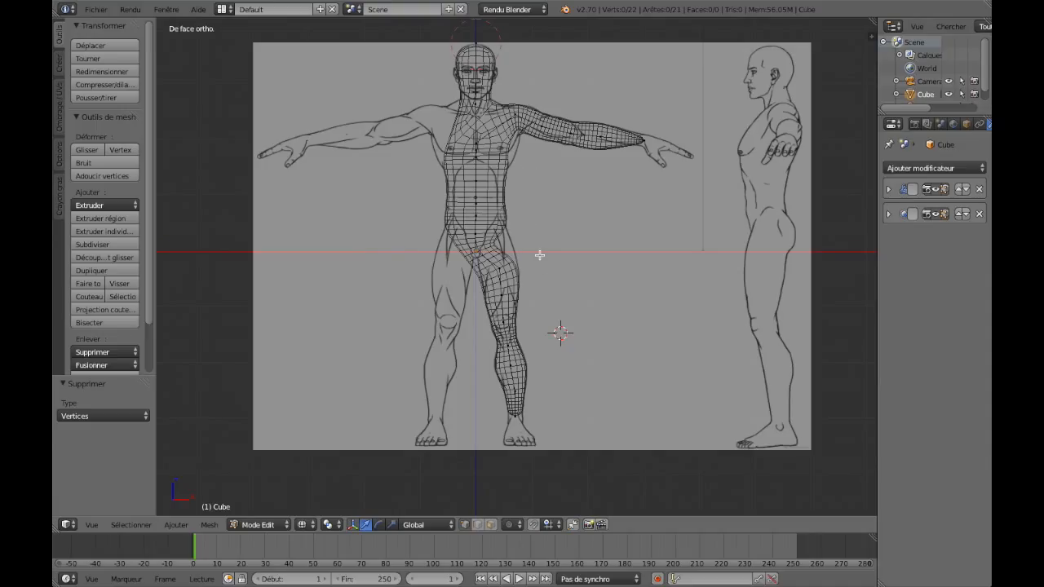
Add a Mirror modifier on the X axis with merging and clipping (Troncature) enabled, and apply it to the body in Object Mode.
key(Tab)
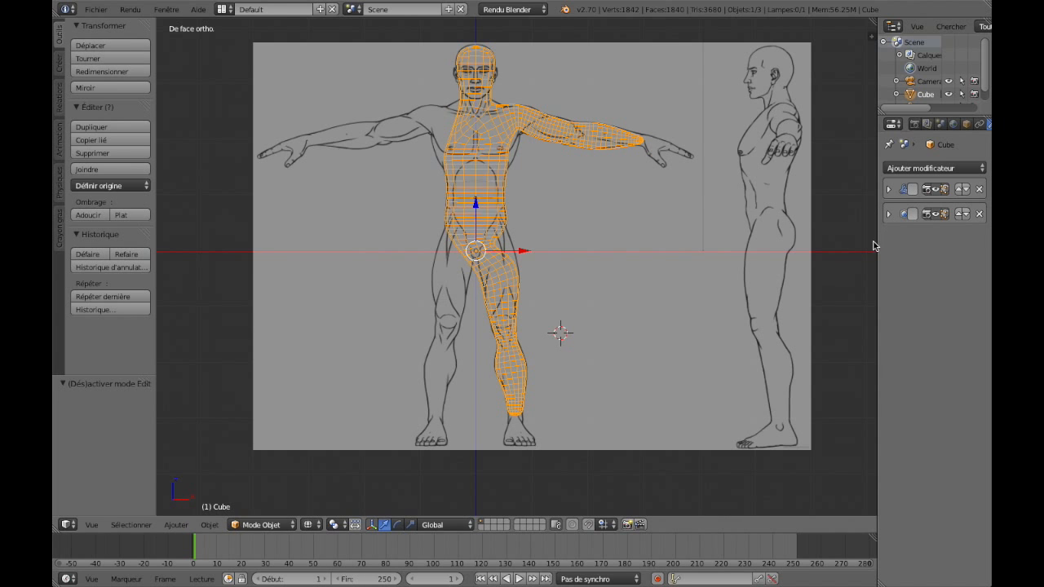
drag(877, 243, 828, 254)
click(858, 169)
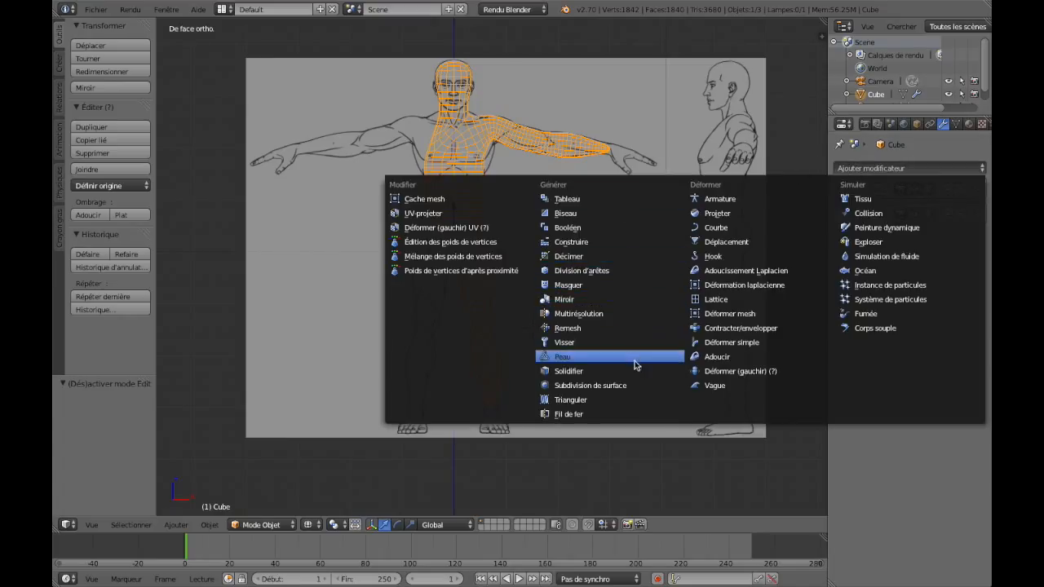
click(553, 300)
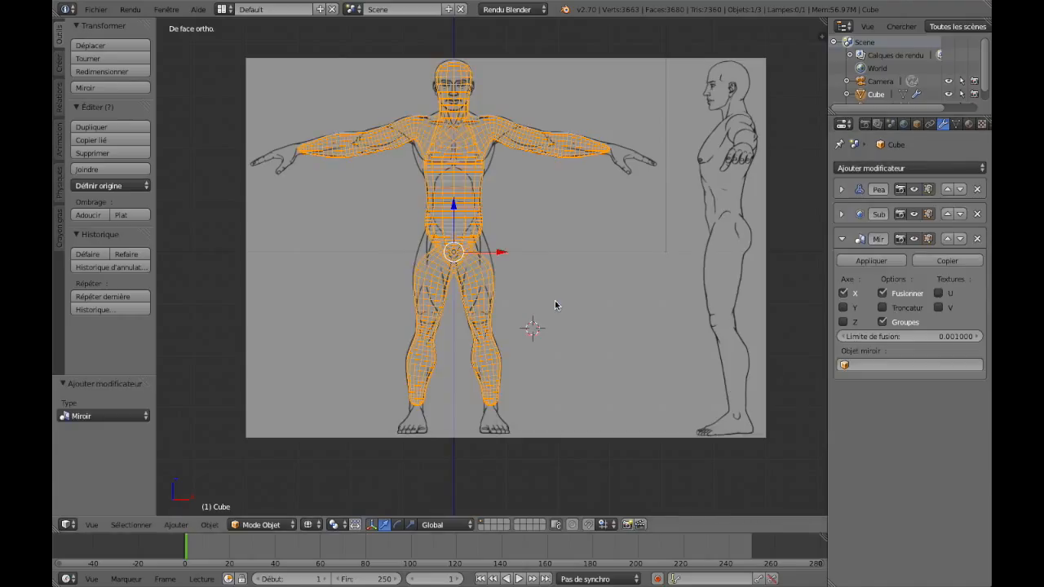
click(887, 308)
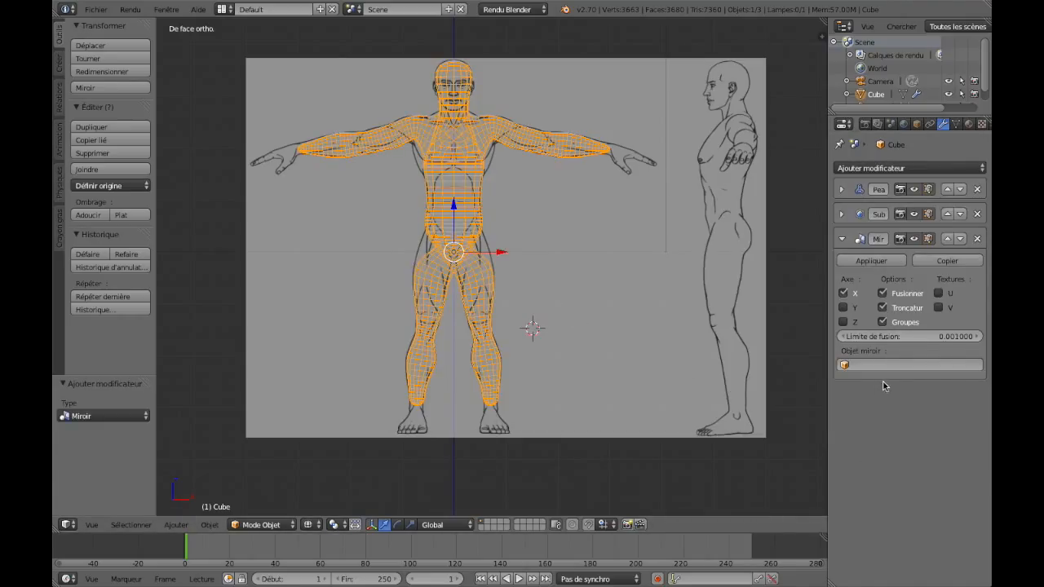
click(869, 261)
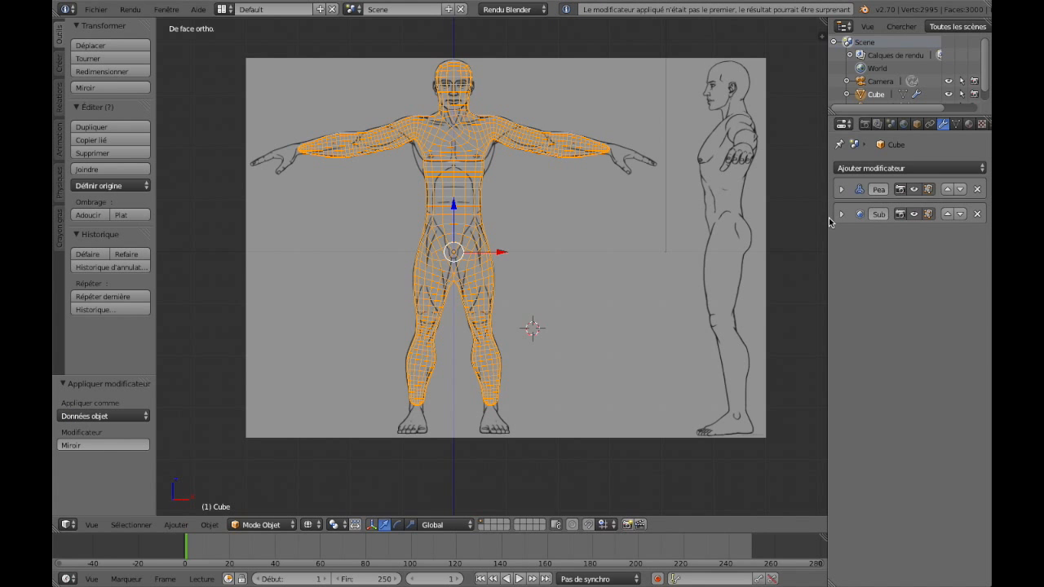
drag(828, 218, 886, 226)
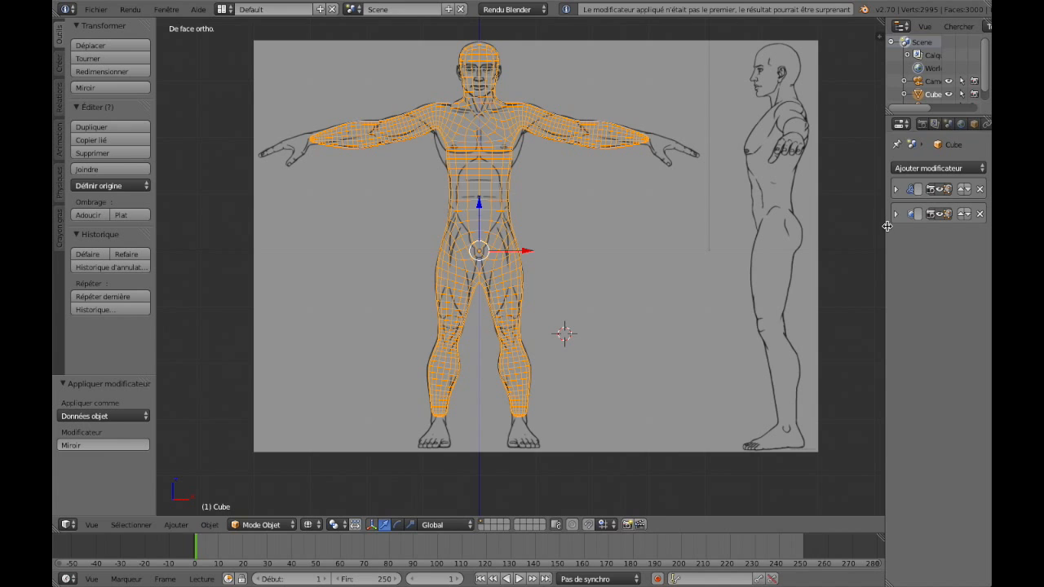
Merge the two overlapping vertices on the lower abdomen's centre line at their centre (Au centre) in Edit Mode.
key(Tab)
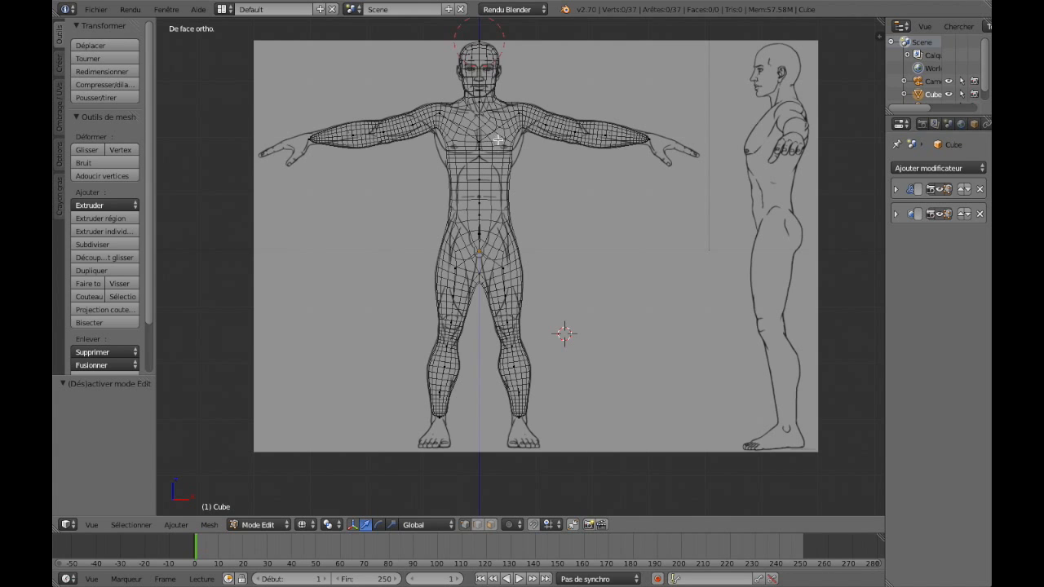
shift+middle_drag(477, 142, 478, 140)
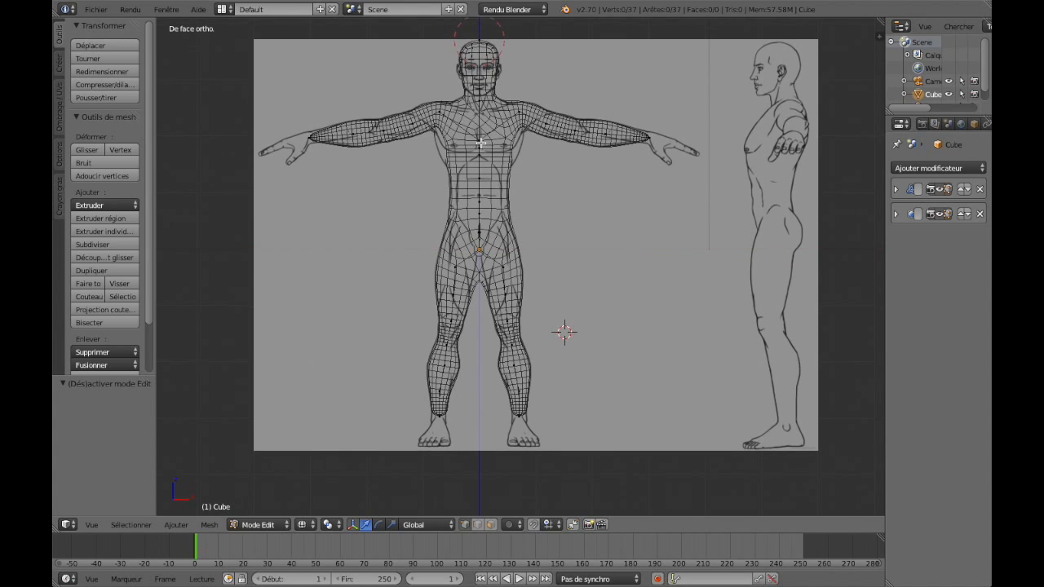
scroll(504, 155, down, 1)
scroll(497, 154, up, 6)
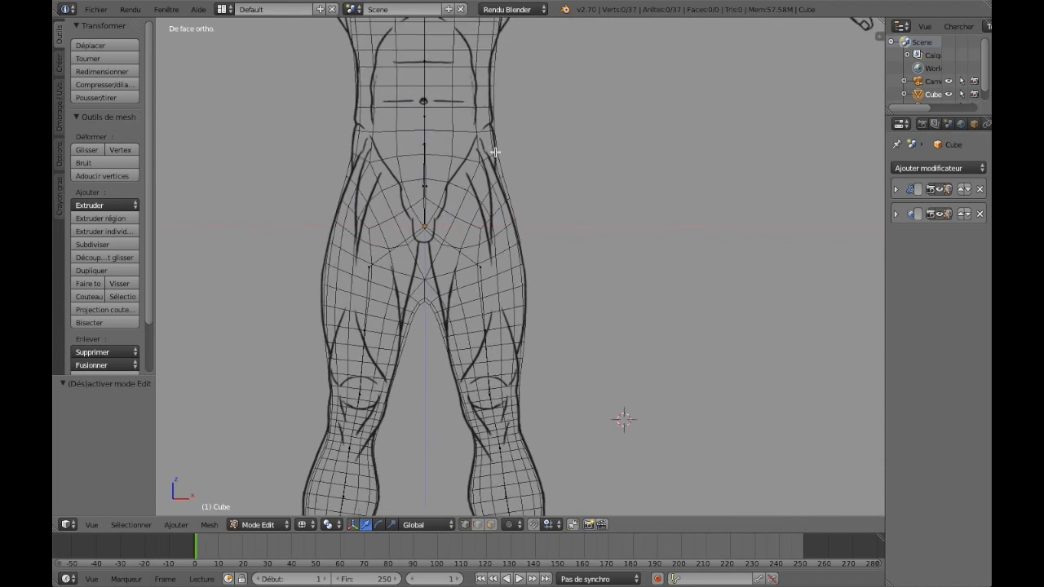
scroll(495, 152, down, 1)
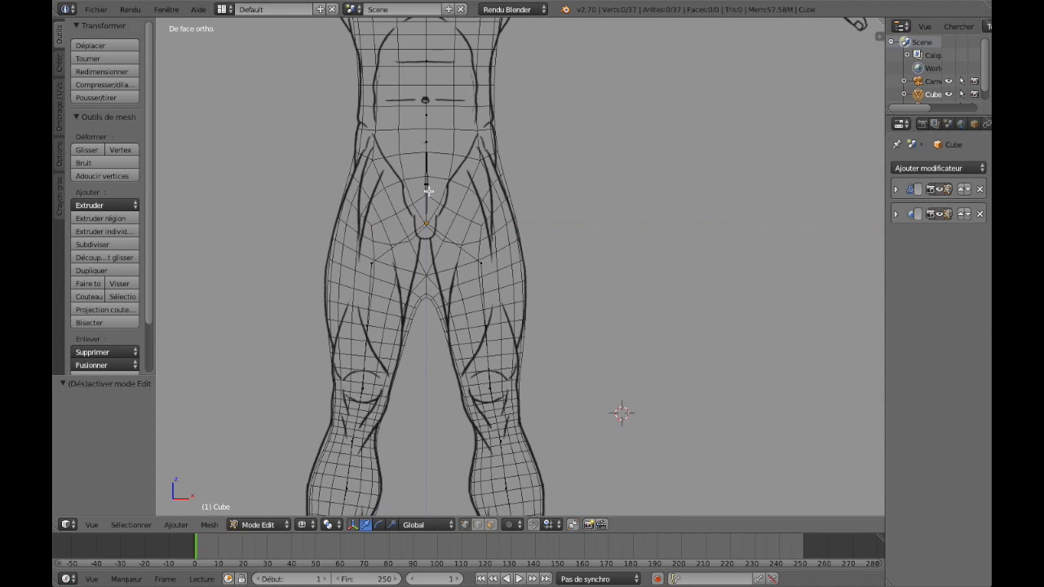
scroll(429, 193, up, 5)
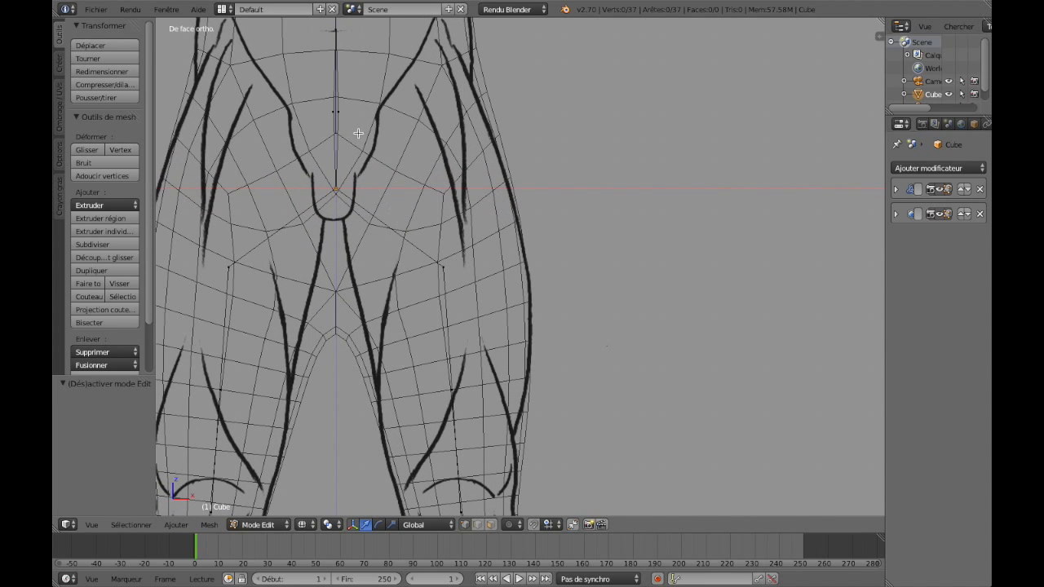
right_click(337, 112)
shift+right_click(337, 112)
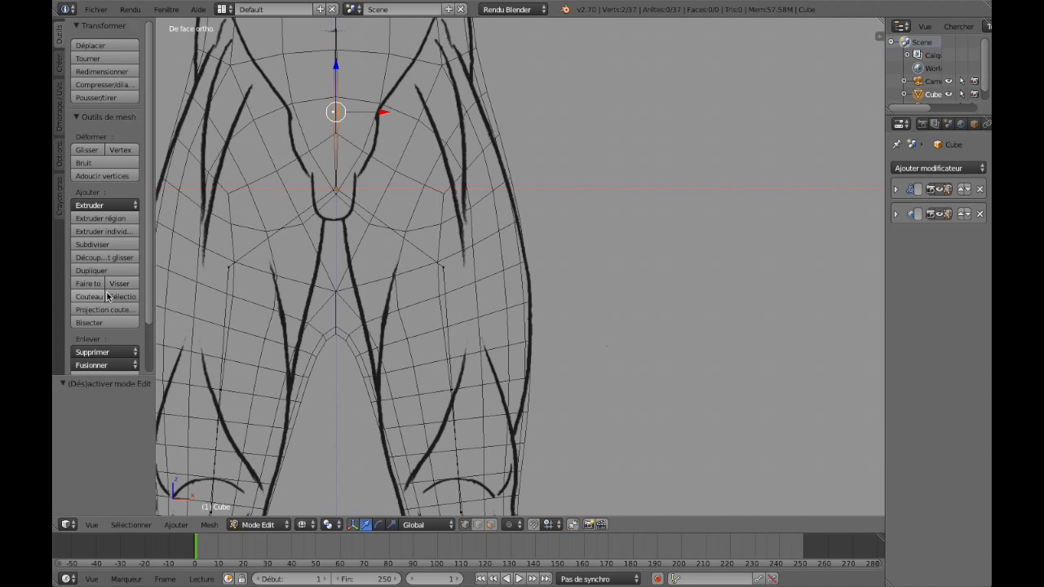
click(115, 365)
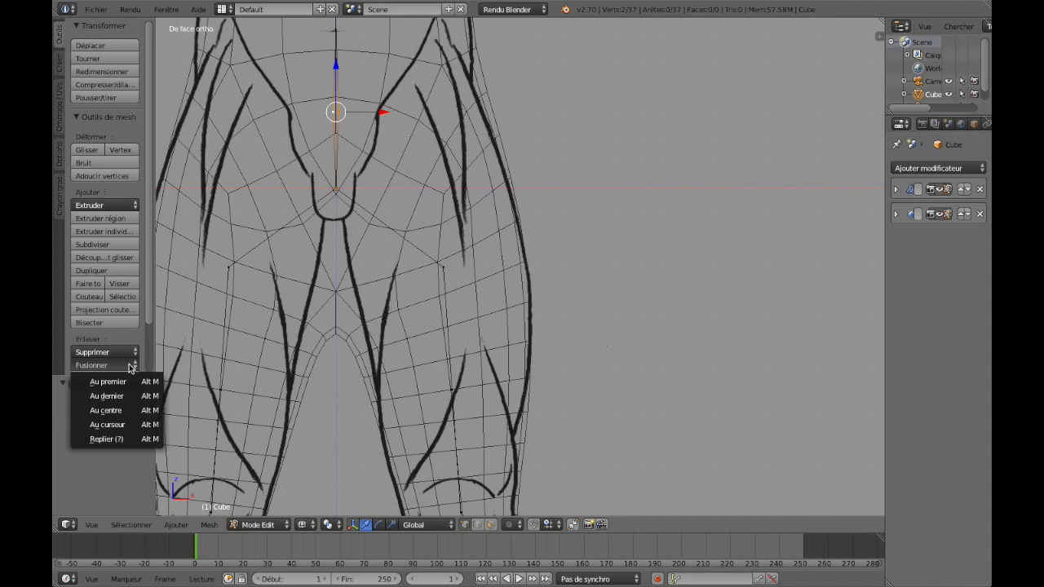
click(143, 411)
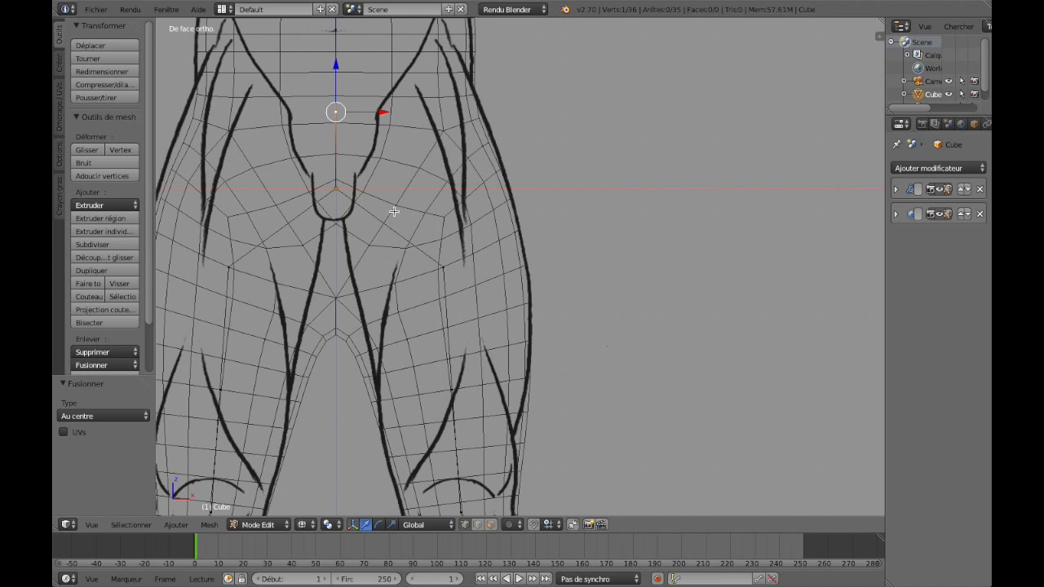
scroll(411, 205, up, 3)
scroll(411, 206, down, 3)
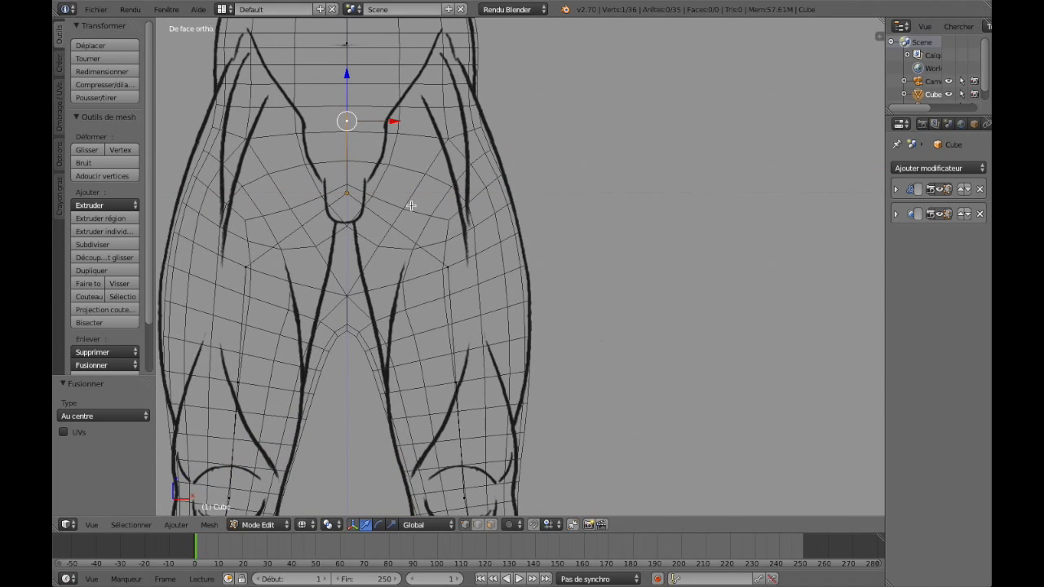
scroll(411, 205, down, 5)
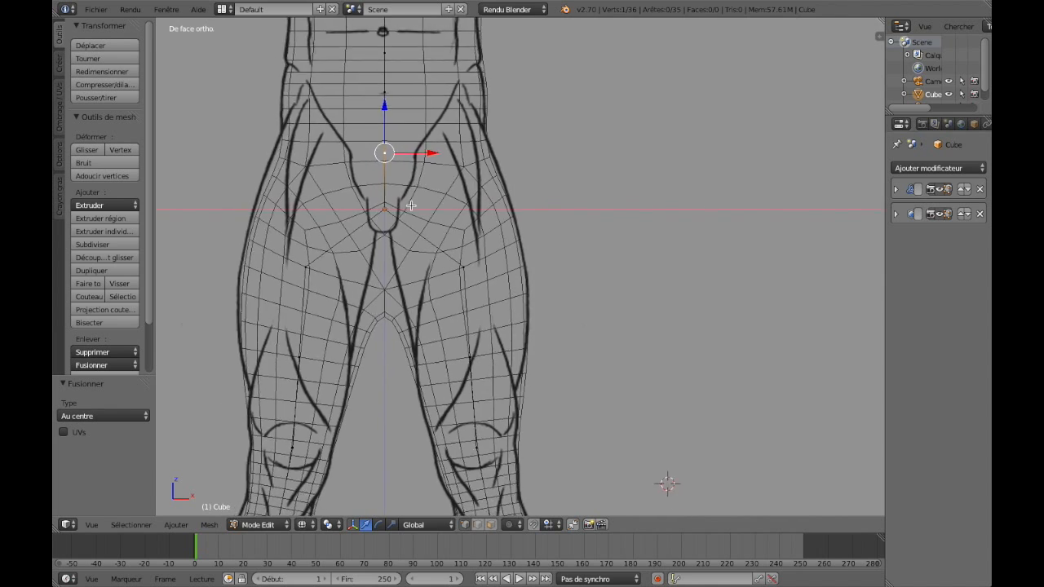